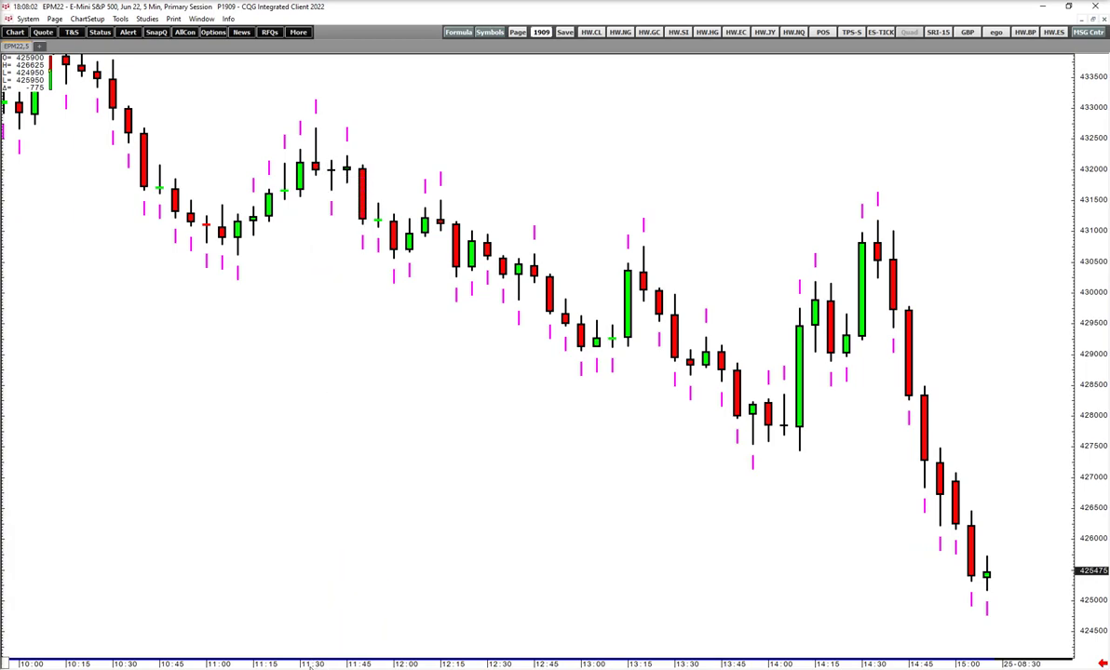
Step: Turn on the crosshair cursor for the five-minute EPM22 chart, framed around the 22 April 08:30 open
drag(307, 664, 330, 664)
drag(1082, 142, 1082, 265)
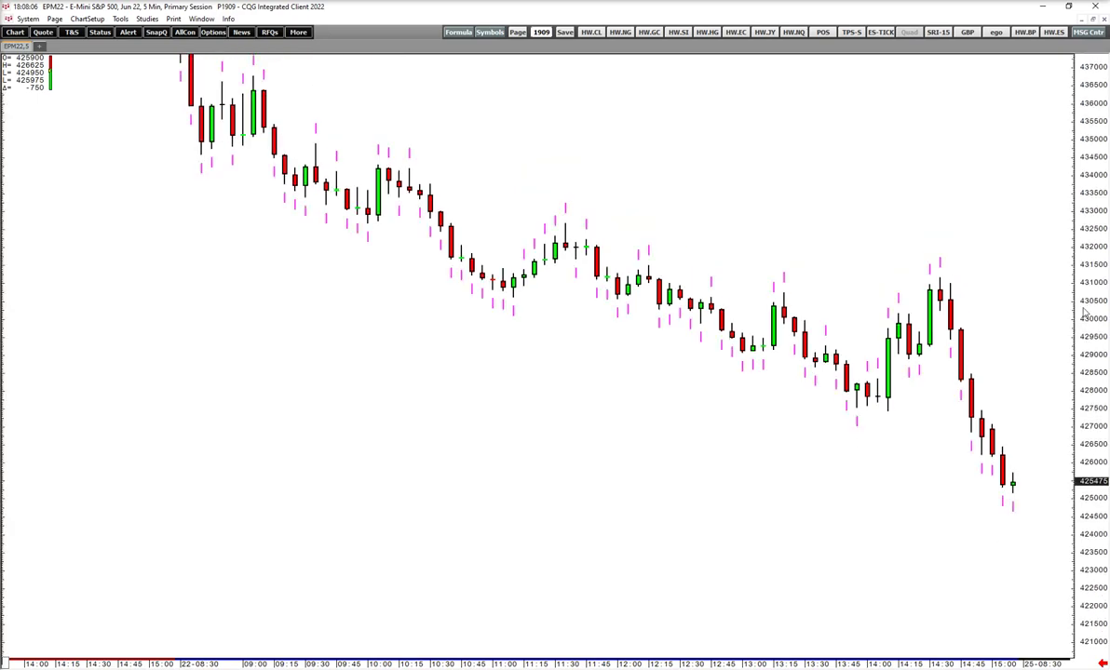
drag(540, 348, 550, 436)
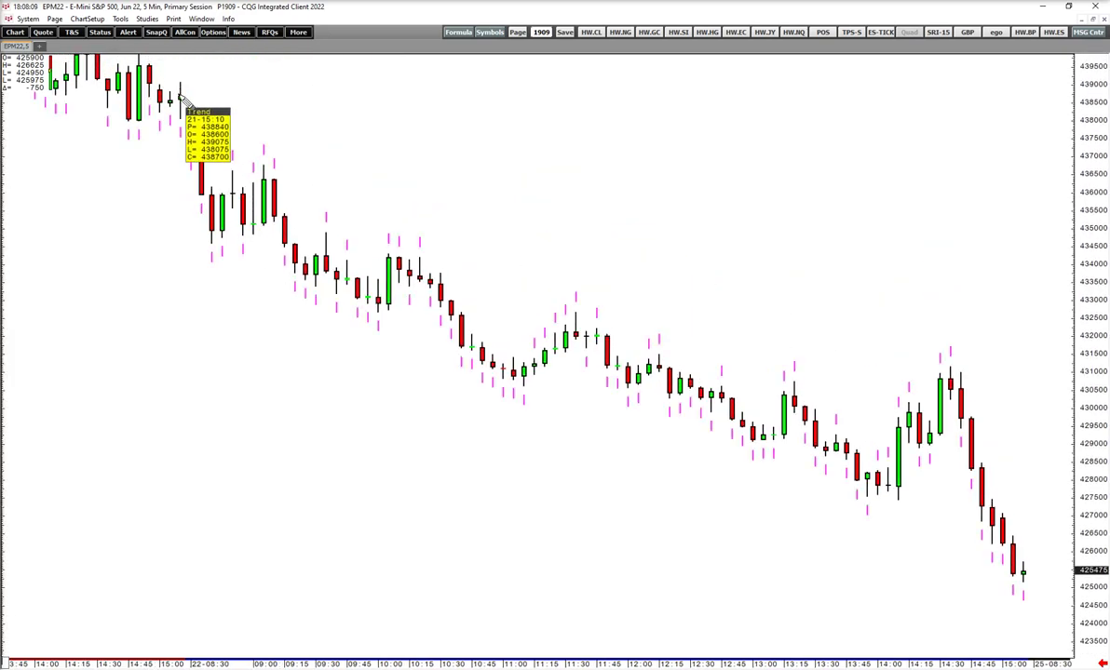
drag(273, 124, 667, 163)
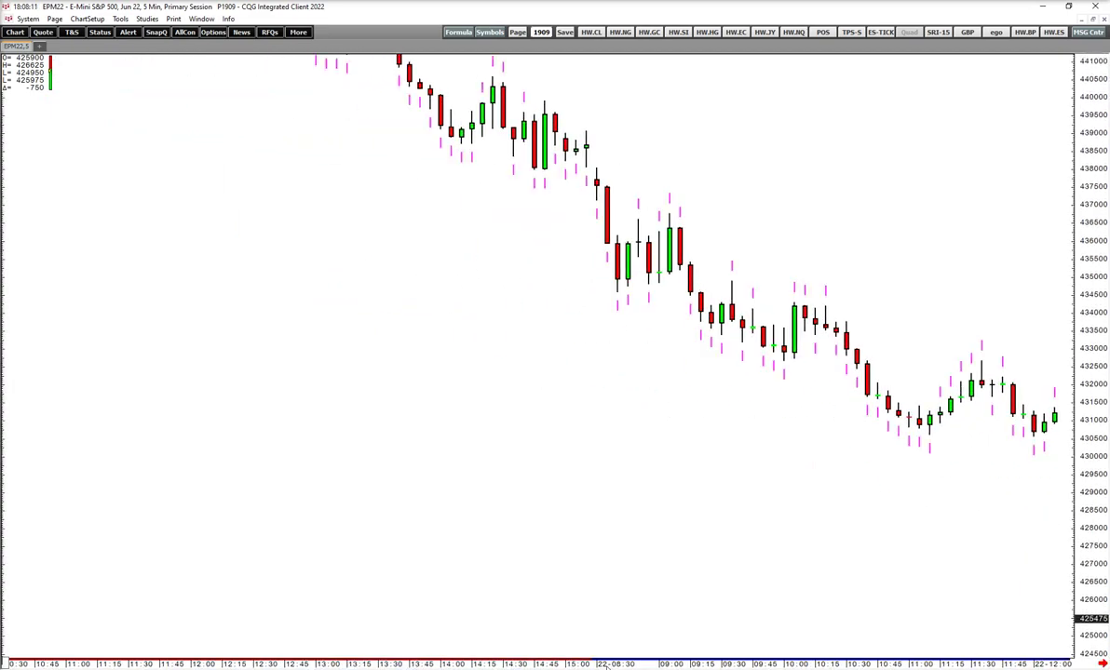
drag(608, 667, 590, 667)
drag(501, 539, 787, 549)
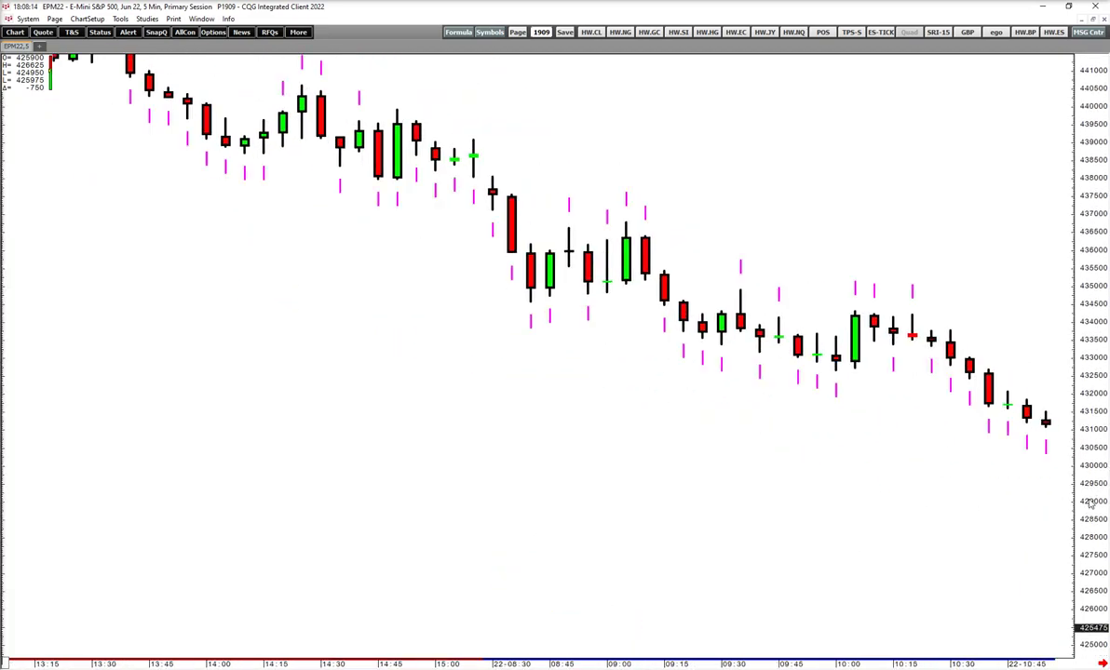
drag(1090, 504, 1086, 284)
drag(873, 262, 911, 465)
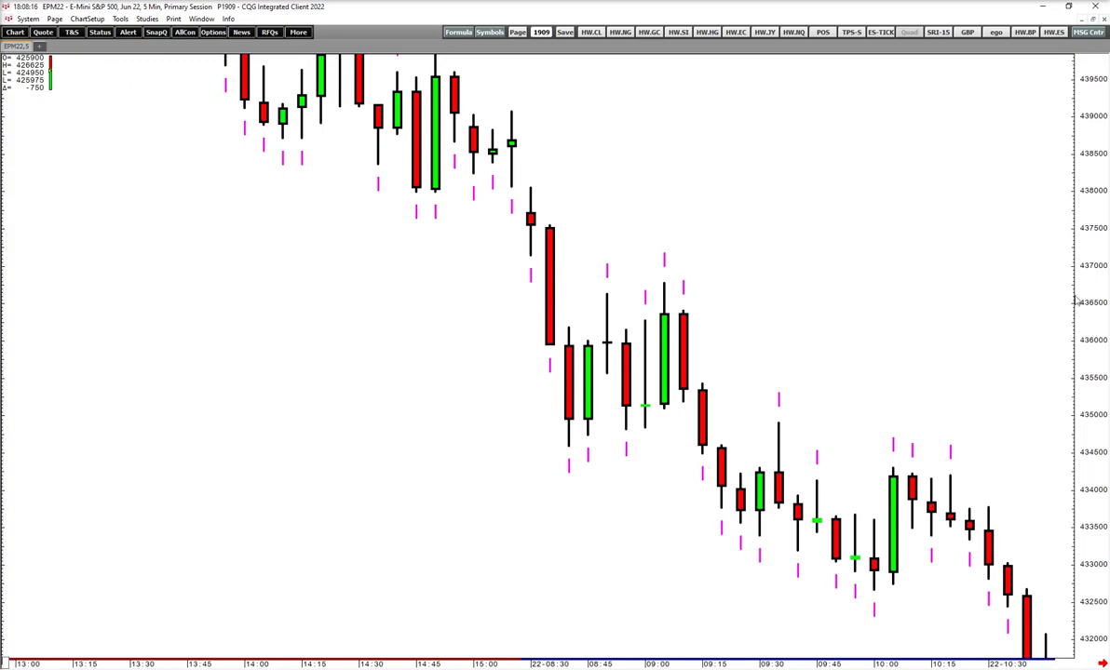
drag(1077, 300, 1090, 372)
right_click(593, 114)
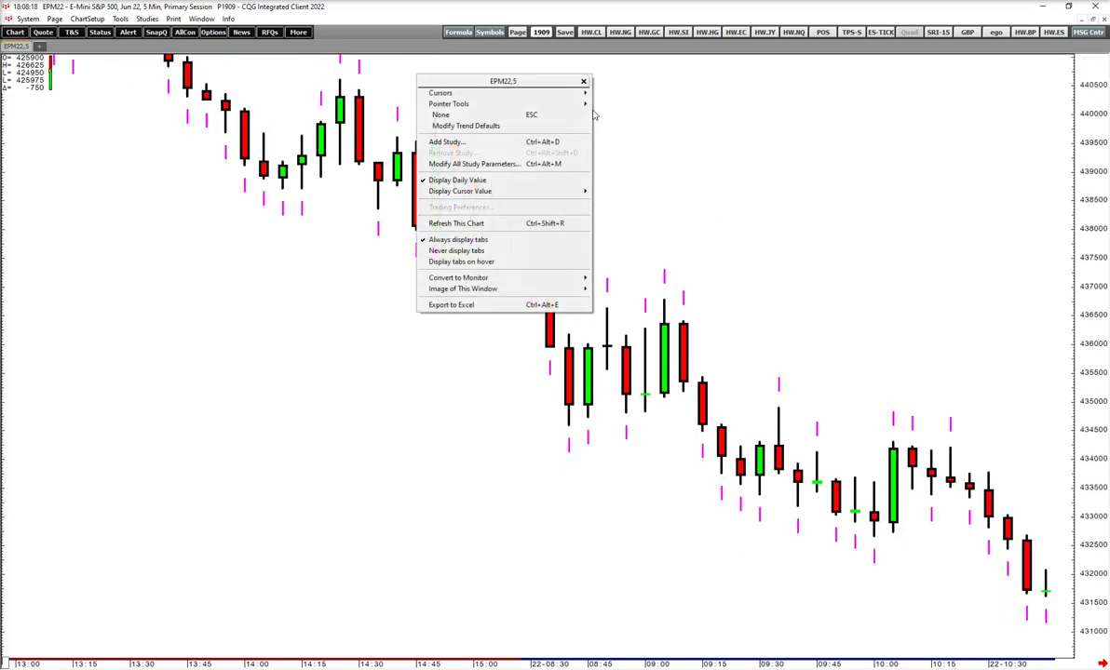
click(678, 106)
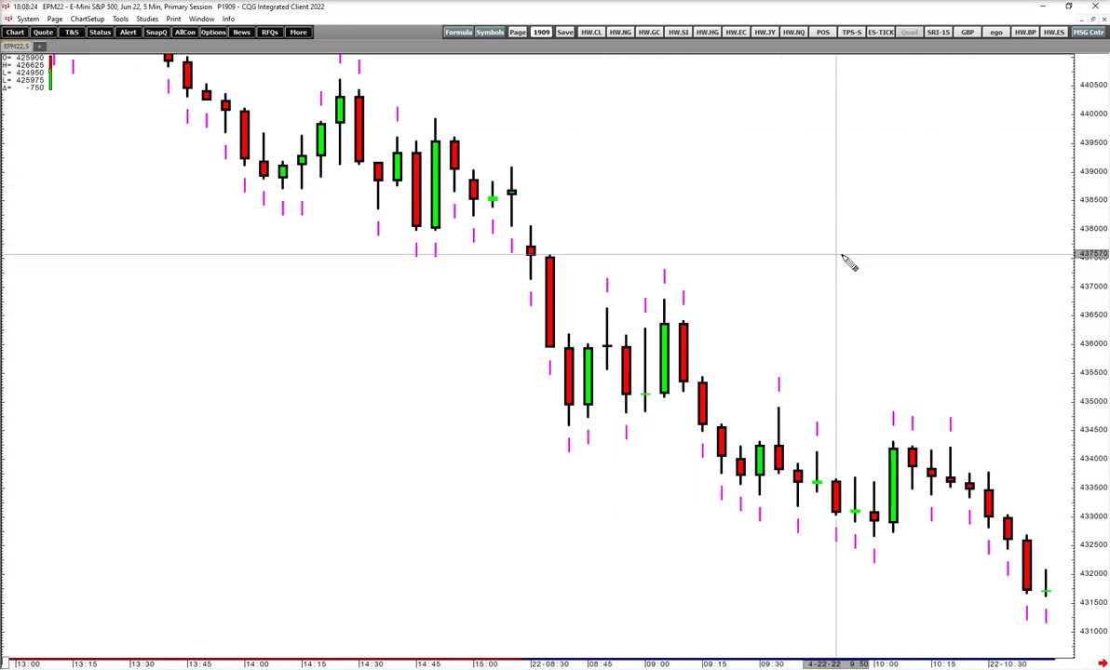
Step: Examine the price swings of the 22 April session from the 08:30 open through the close
drag(842, 256, 818, 219)
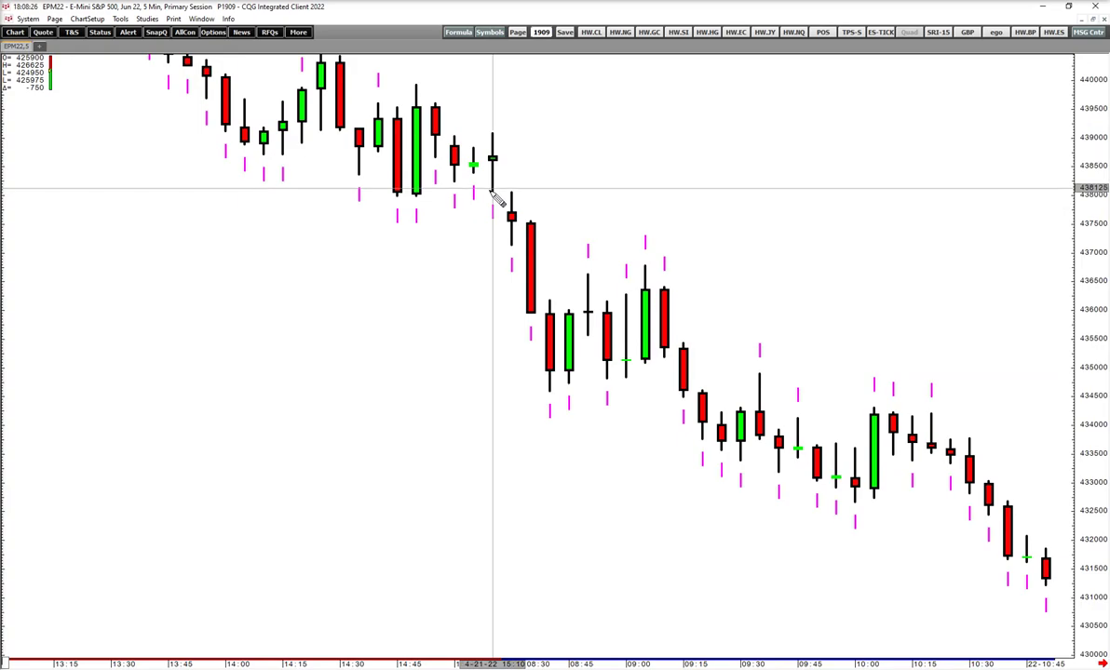
drag(603, 207, 489, 196)
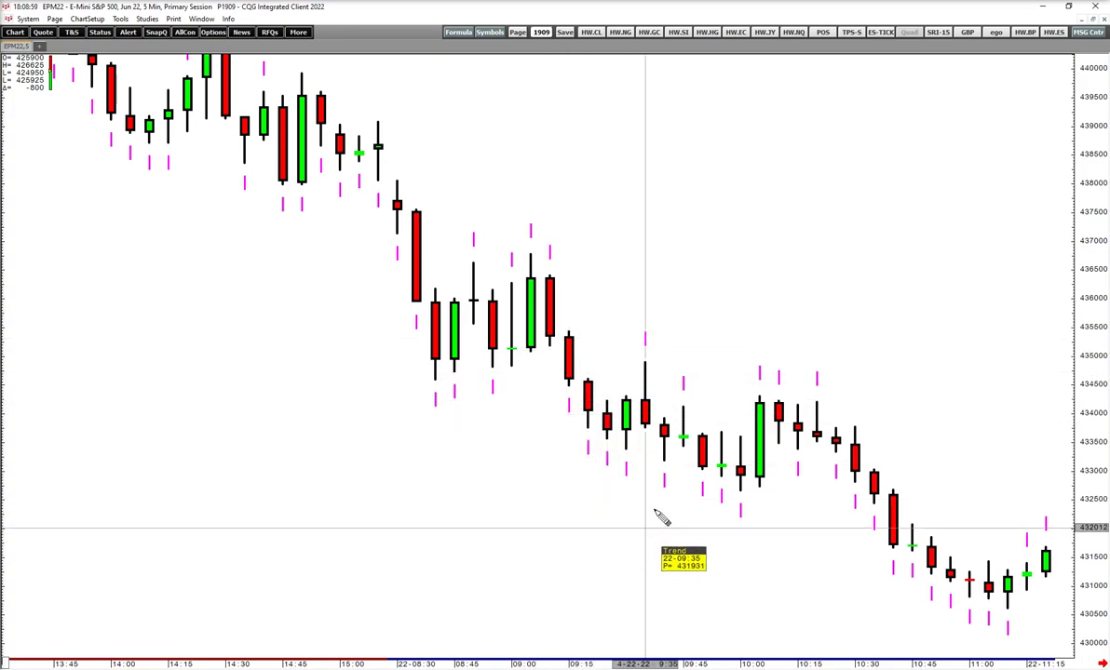
drag(807, 463, 603, 395)
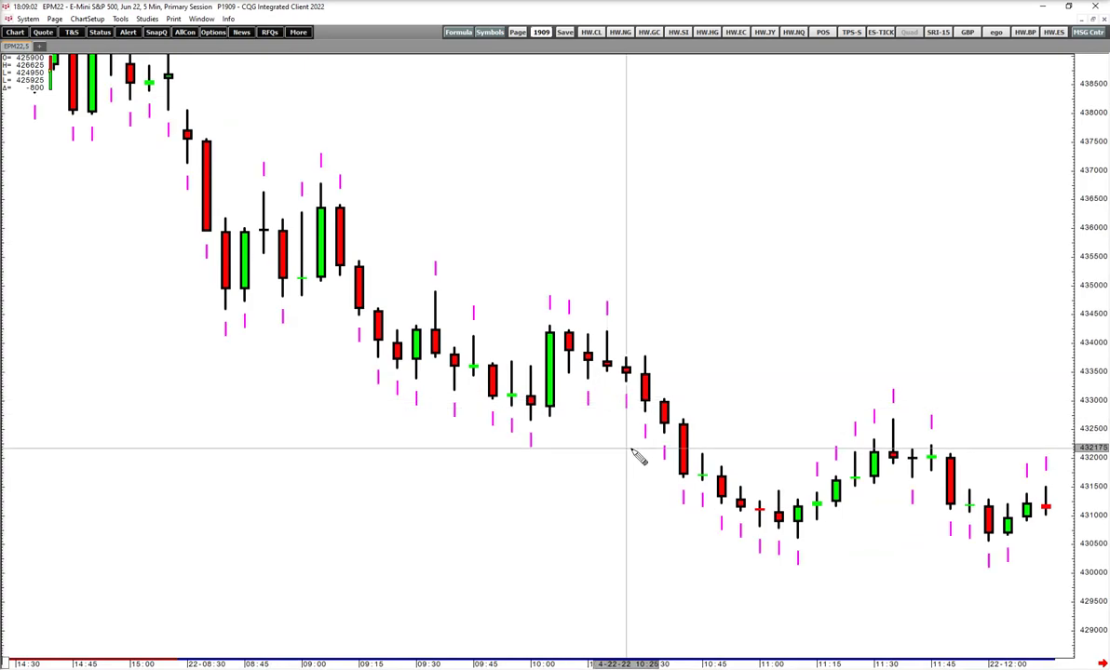
scroll(705, 479, down, 7)
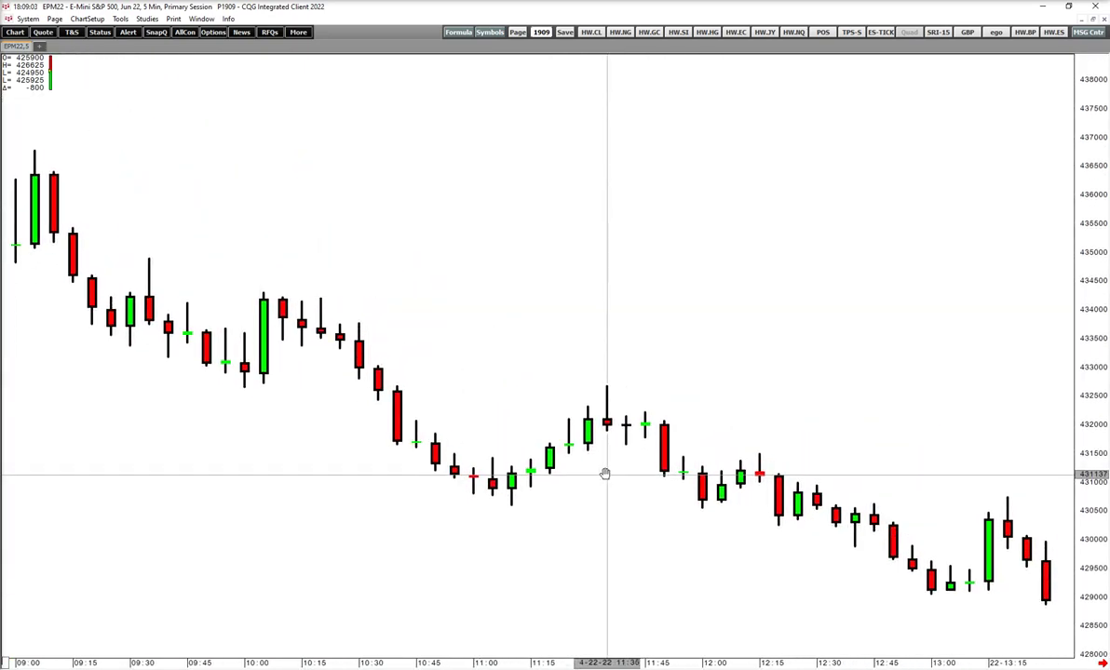
scroll(759, 521, down, 10)
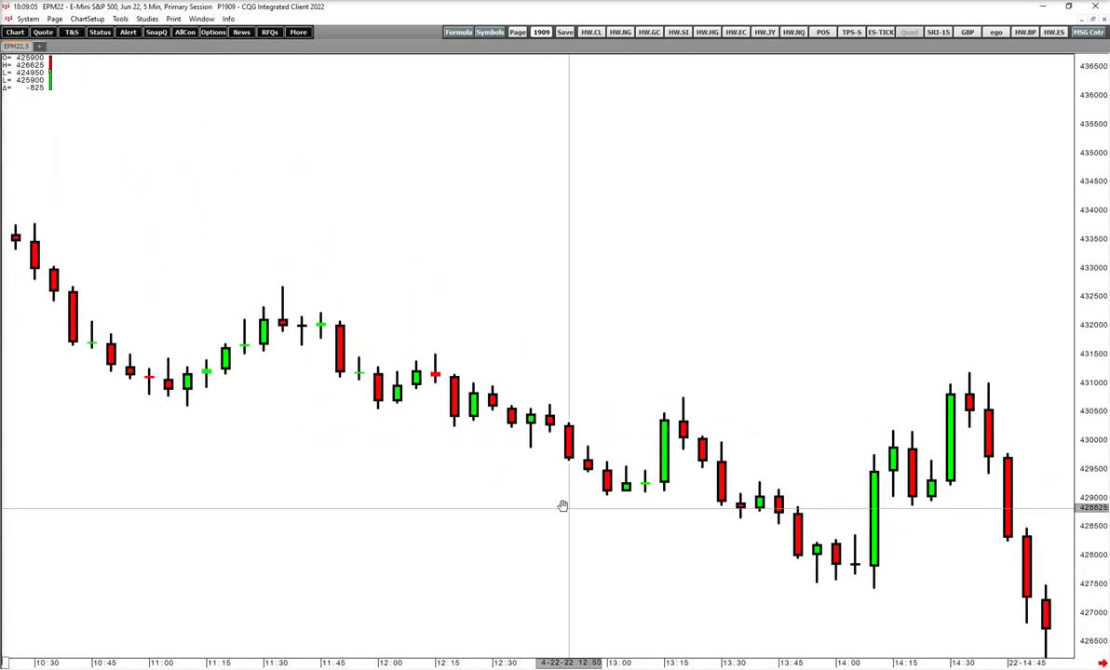
scroll(456, 468, down, 3)
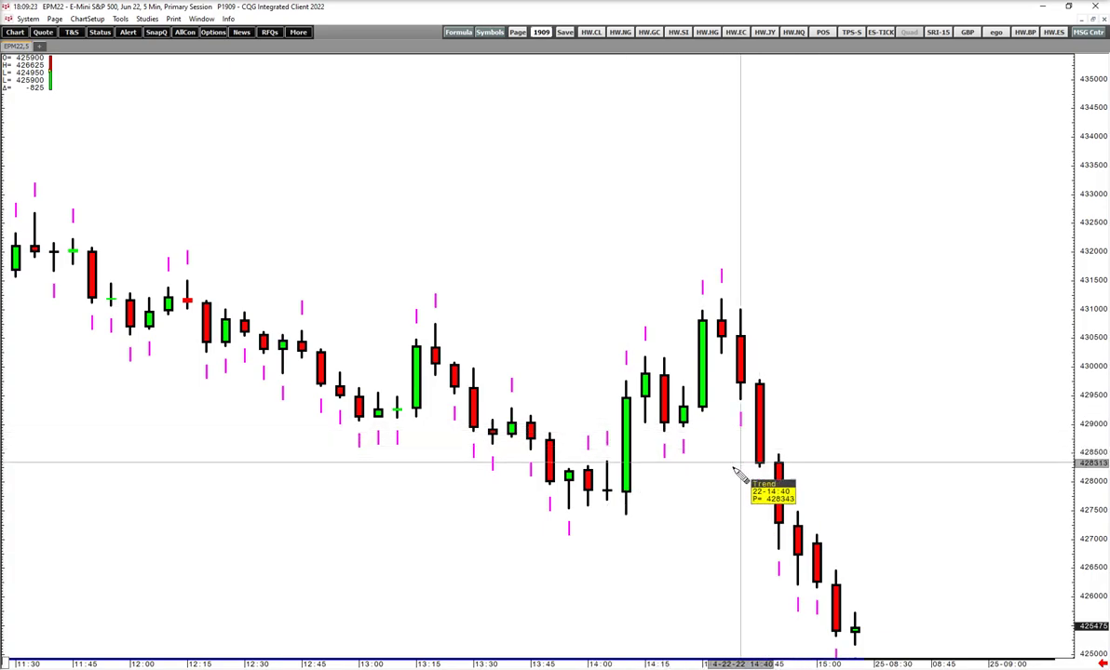
drag(715, 473, 896, 445)
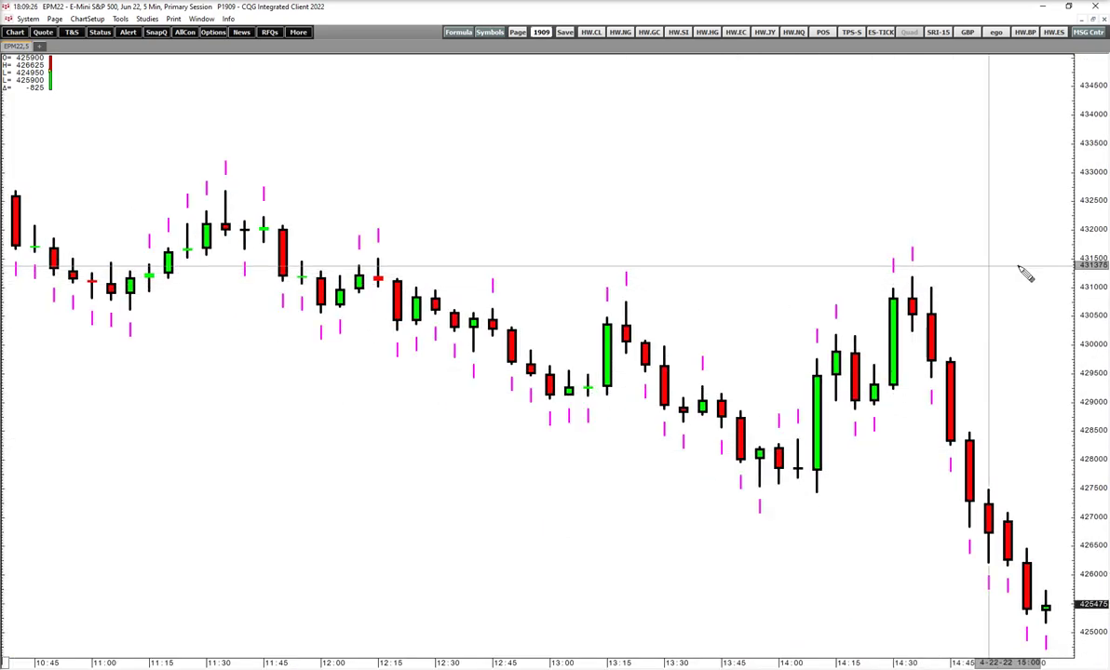
drag(344, 336, 743, 338)
scroll(473, 357, up, 10)
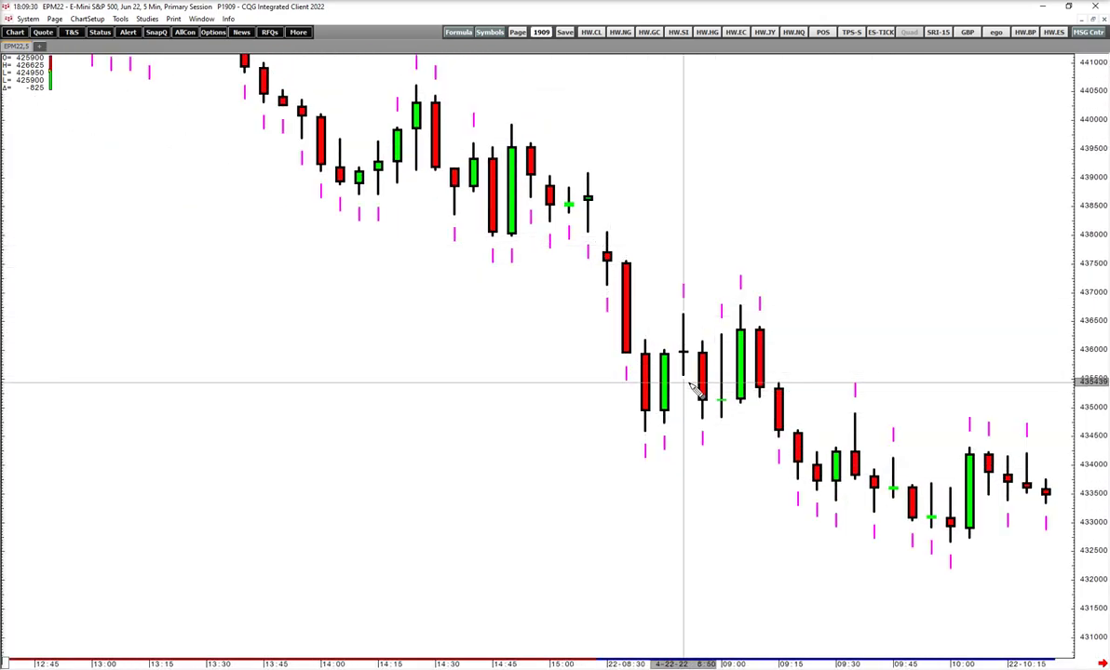
right_click(908, 366)
mouse_move(912, 362)
mouse_down()
mouse_move(931, 307)
mouse_move(865, 263)
mouse_move(528, 117)
mouse_move(484, 118)
mouse_up()
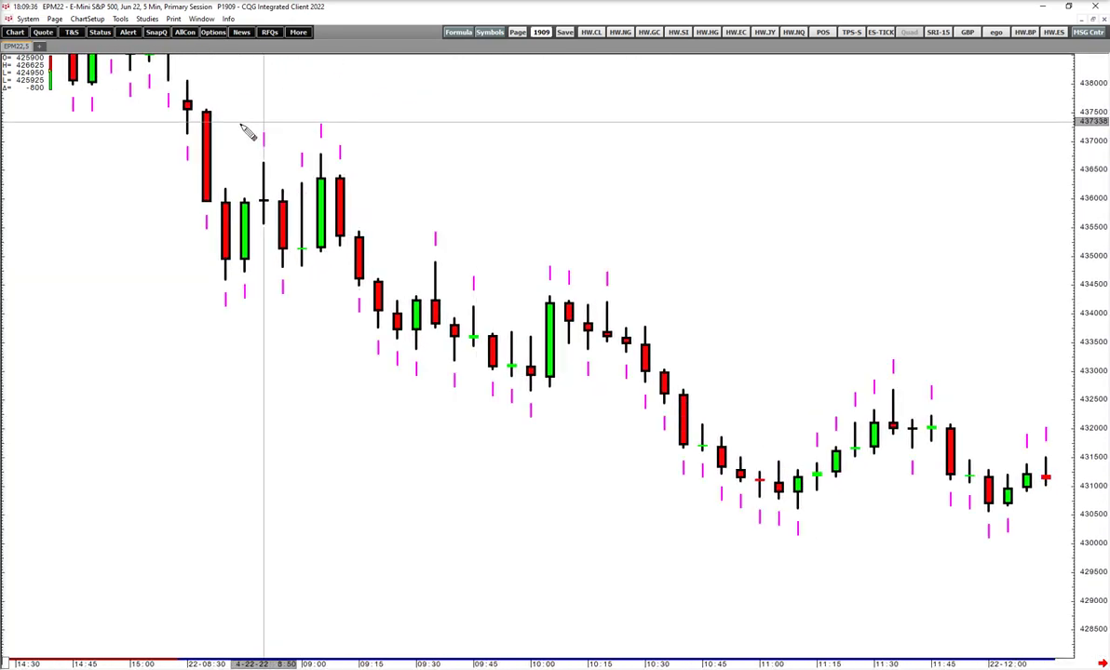
Step: Draw connected trend lines from the 08:30 high through the 08:40 low, 08:50 high and 08:55 low to the 09:05 high
drag(1083, 138, 1090, 174)
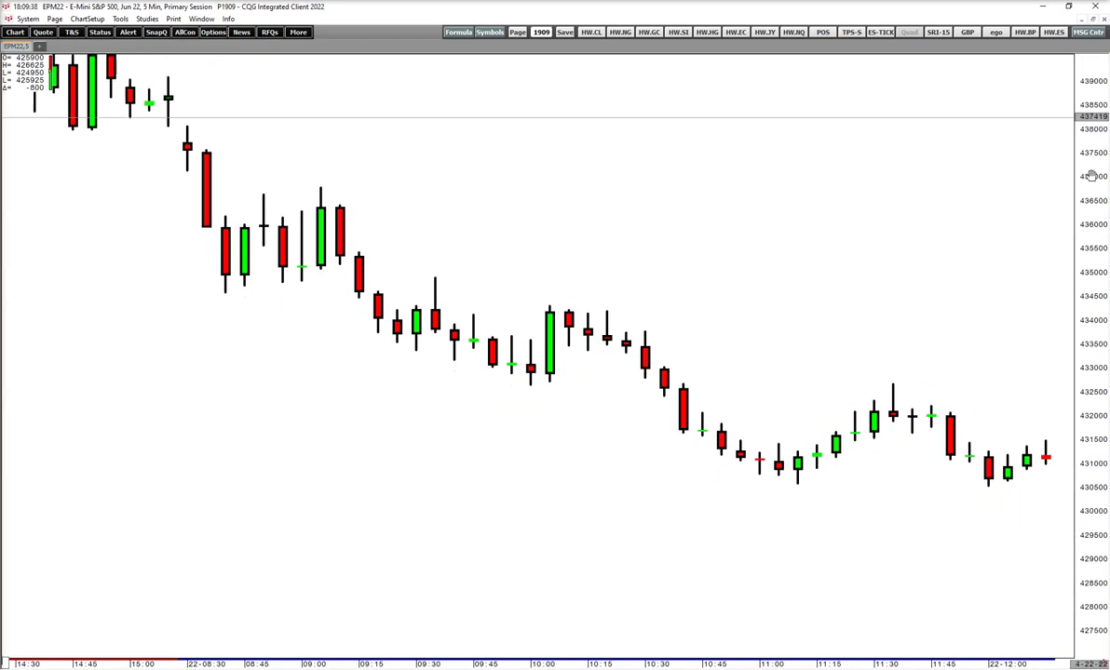
key(Right)
key(Right)
scroll(480, 191, up, 1)
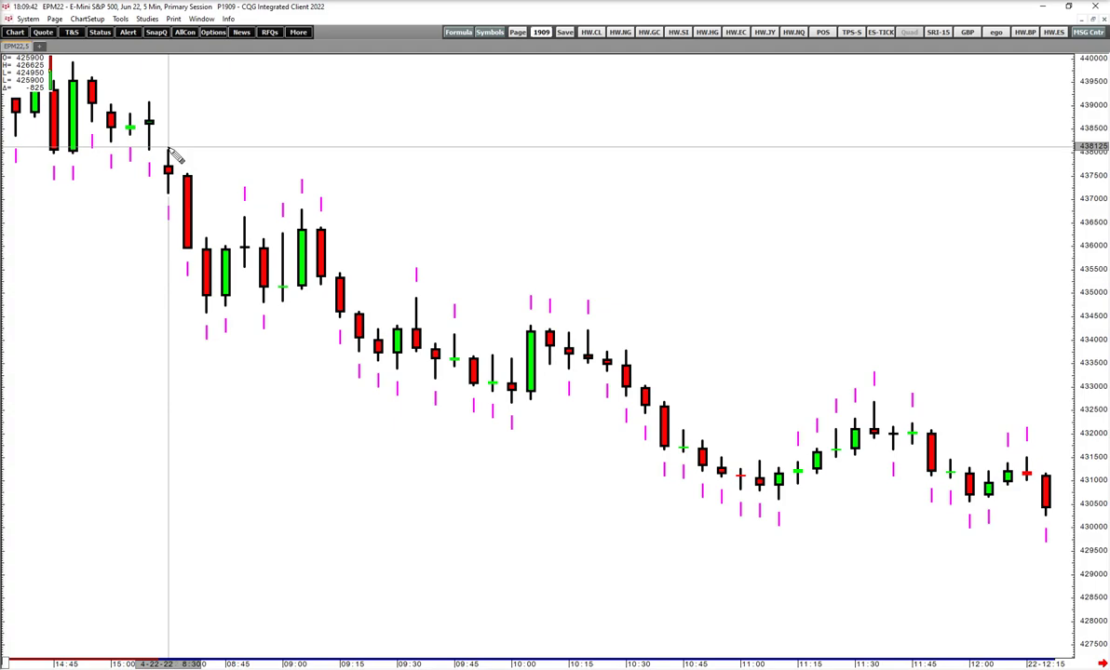
drag(168, 151, 245, 218)
click(245, 219)
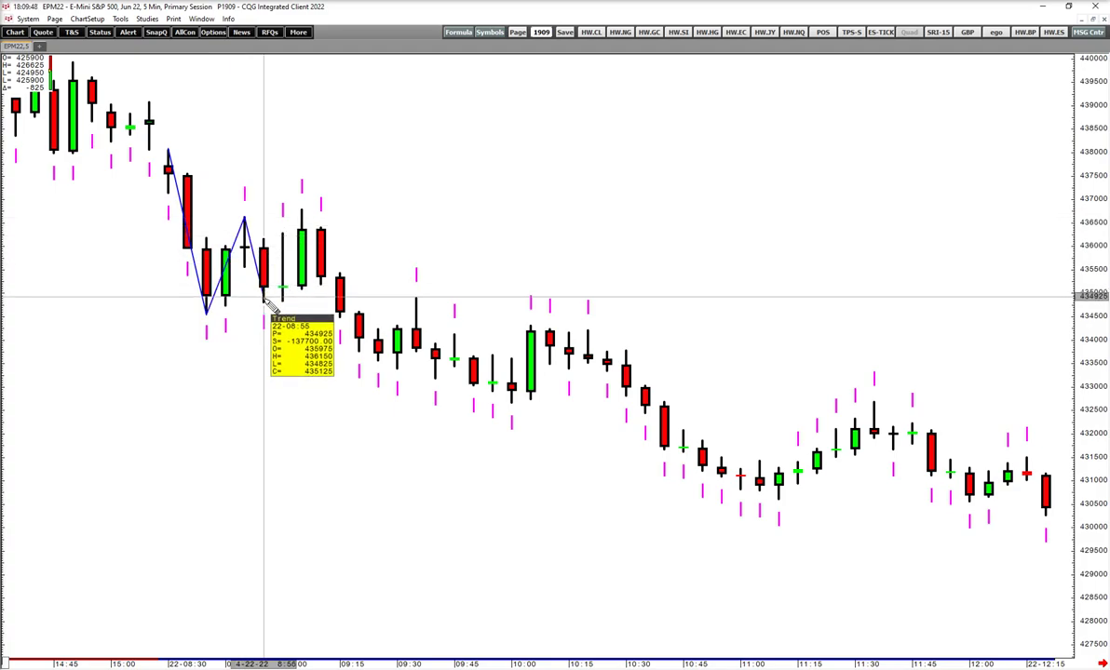
click(264, 303)
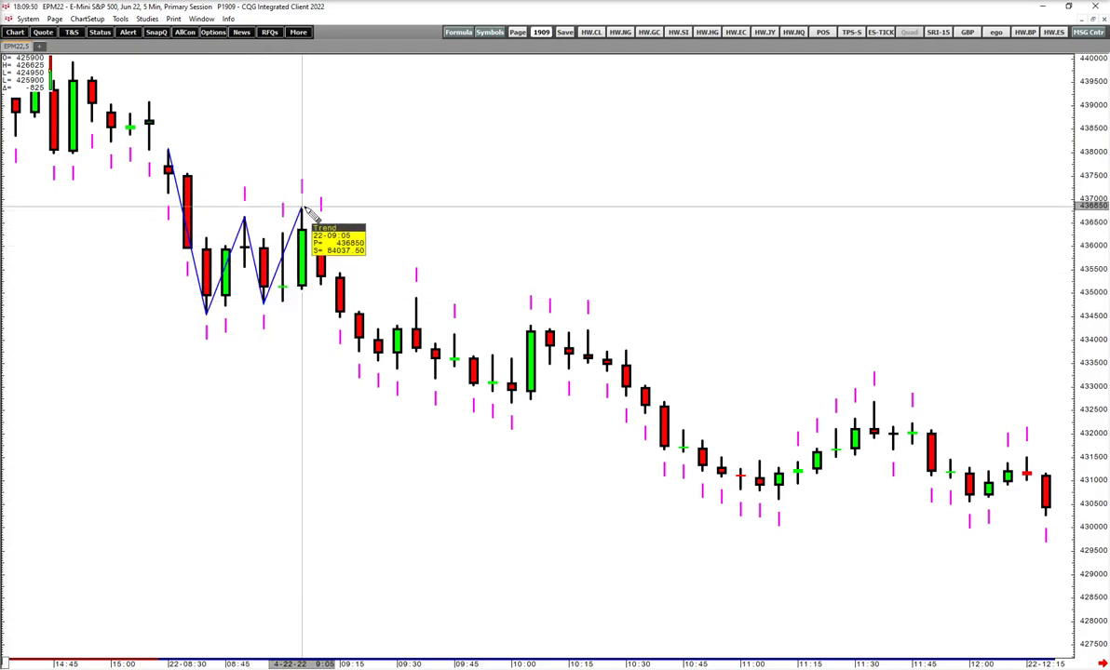
click(302, 208)
Step: Draw a roughly horizontal trend line across the 09:05 swing high, from about 08:55 to 09:25
drag(572, 192, 687, 117)
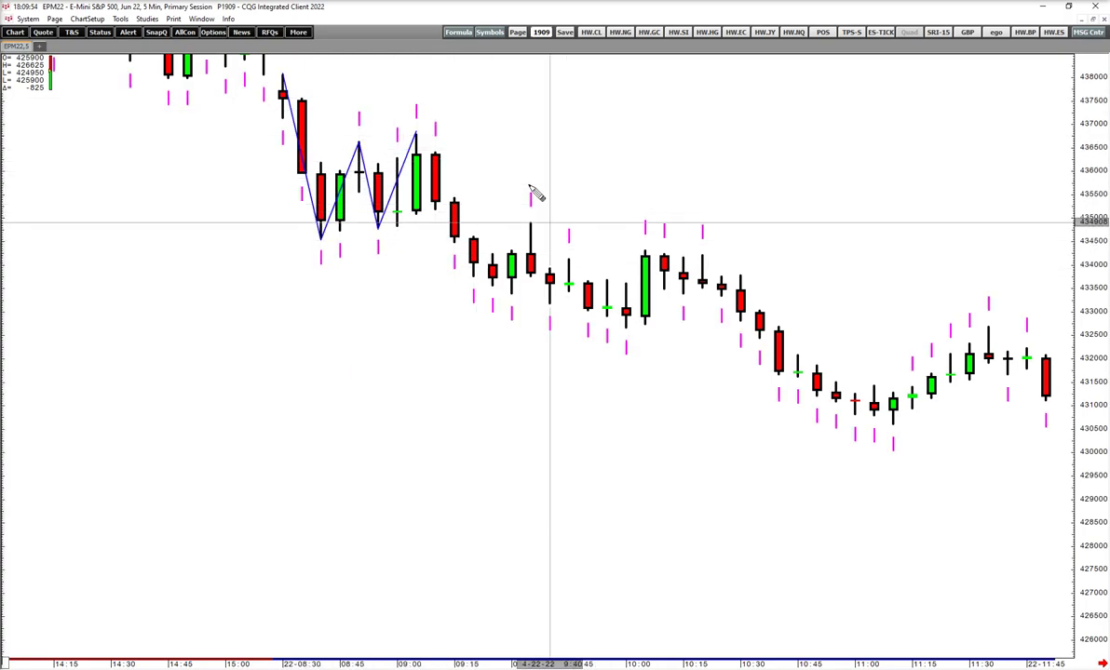
drag(572, 267, 592, 364)
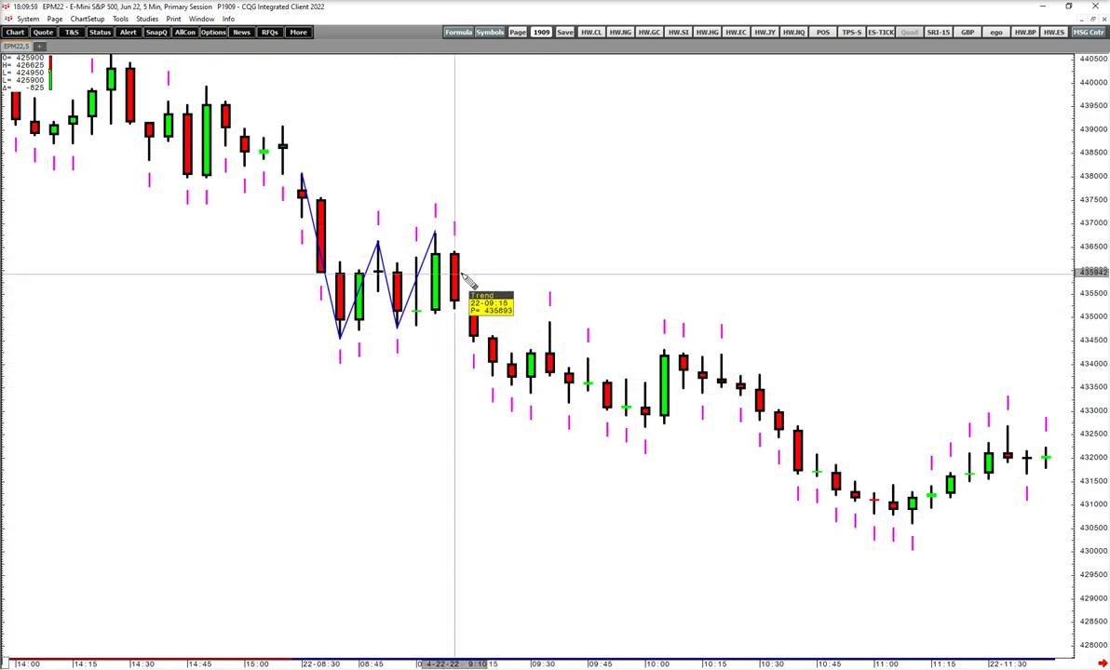
drag(410, 232, 507, 233)
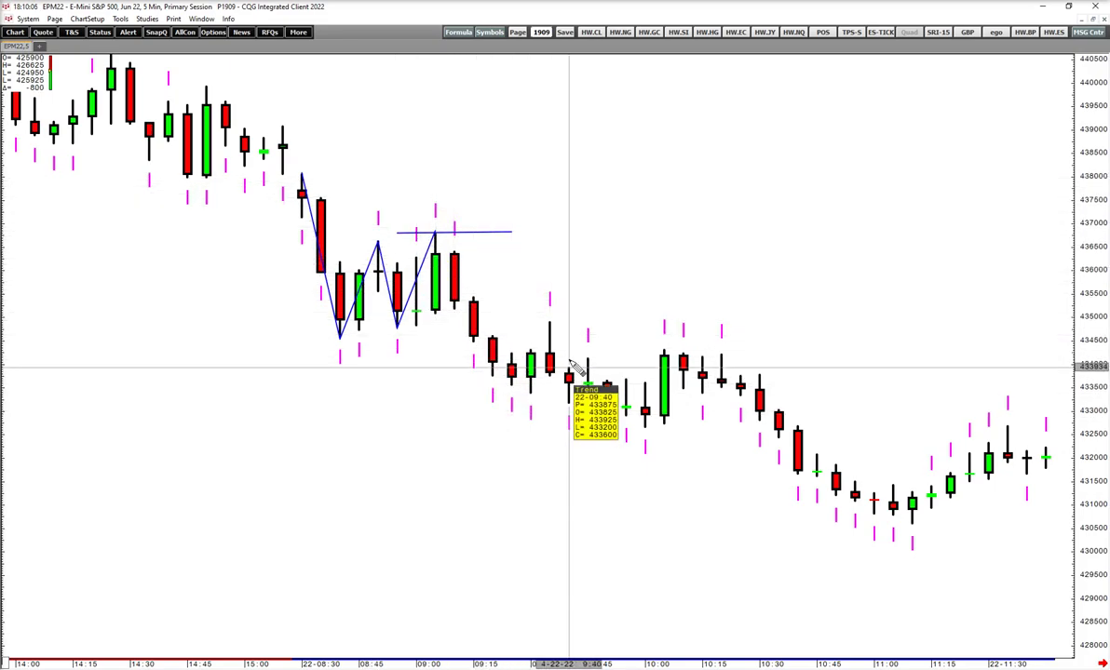
Step: Draw trend lines from the 09:30 low to the 09:35 high and from the 09:40 low to the 09:45 high
drag(545, 319, 433, 212)
drag(1093, 412, 1093, 359)
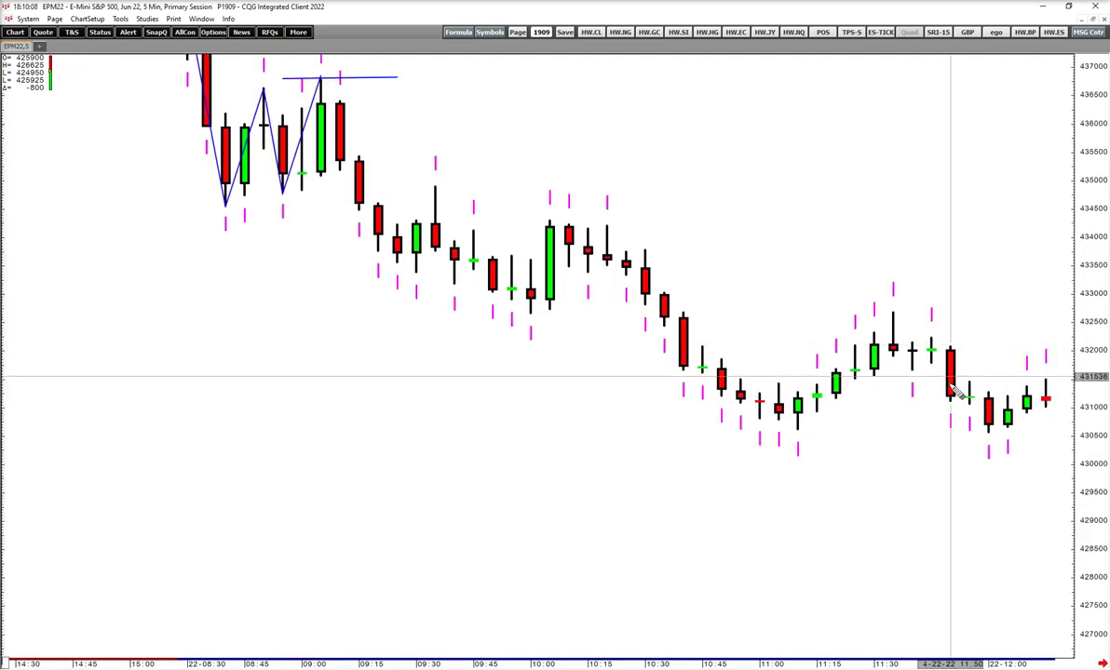
drag(952, 382, 945, 451)
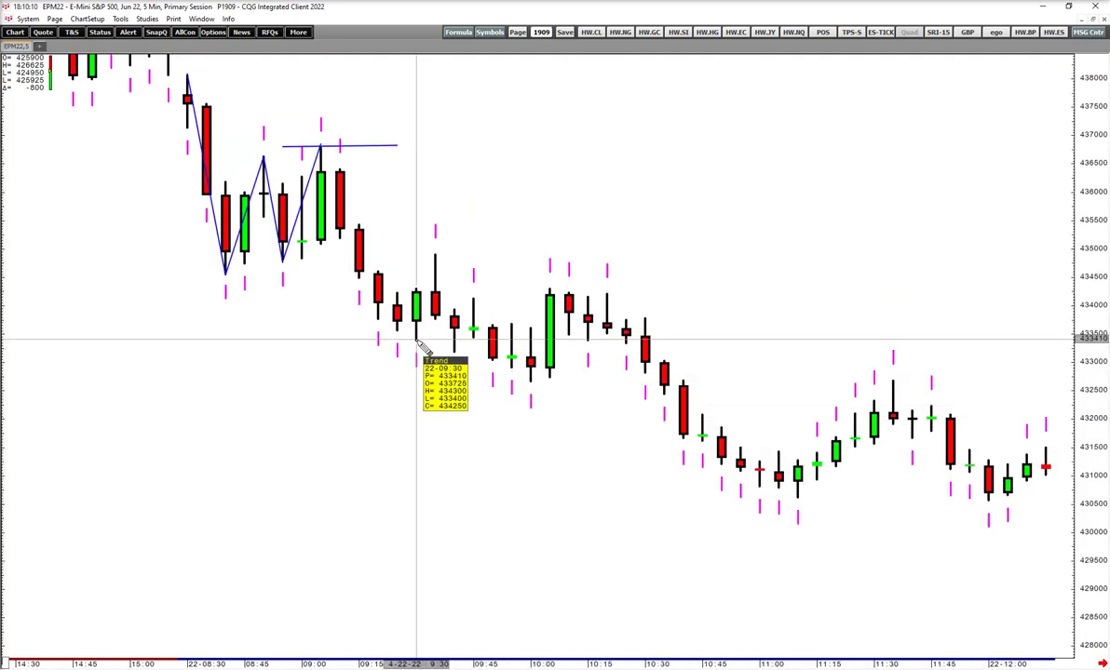
click(435, 255)
Step: Connect the 09:45 high, 10:00 low and 10:05 high with trend lines, and draw horizontal lines at both highs
drag(1081, 375, 1075, 245)
drag(665, 394, 854, 398)
drag(664, 664, 545, 651)
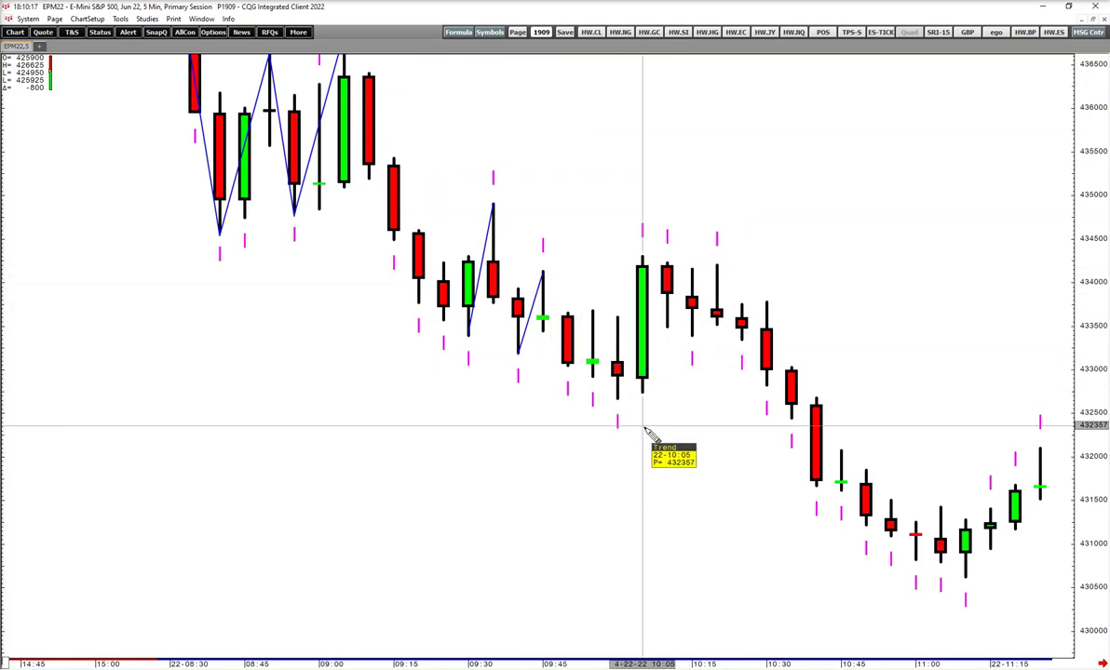
drag(618, 399, 642, 253)
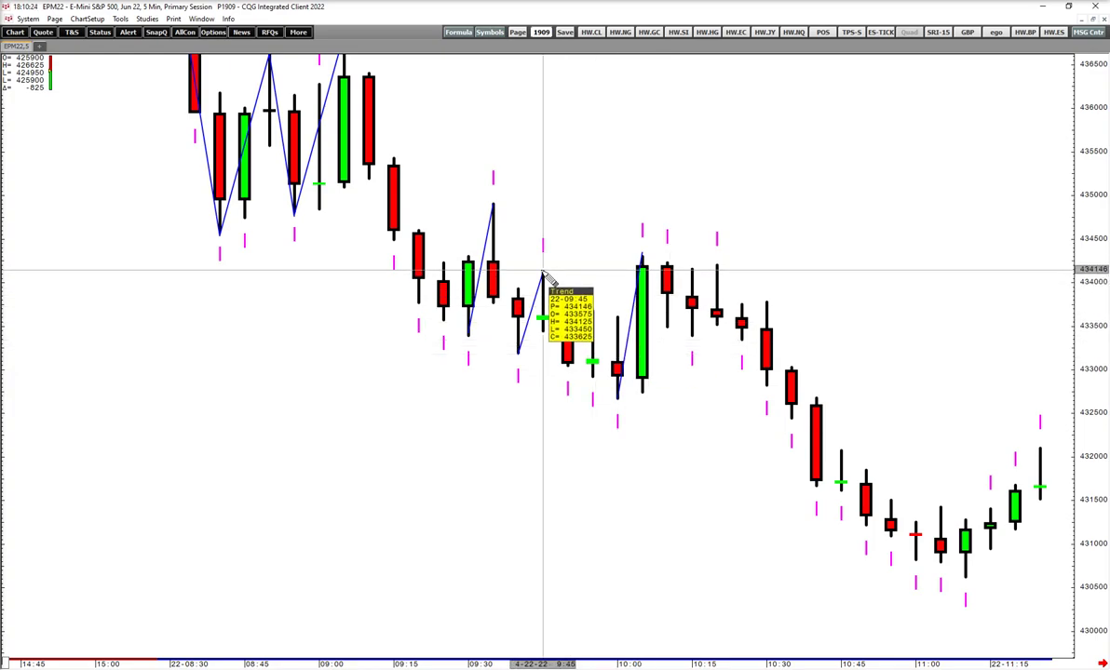
drag(563, 272, 742, 272)
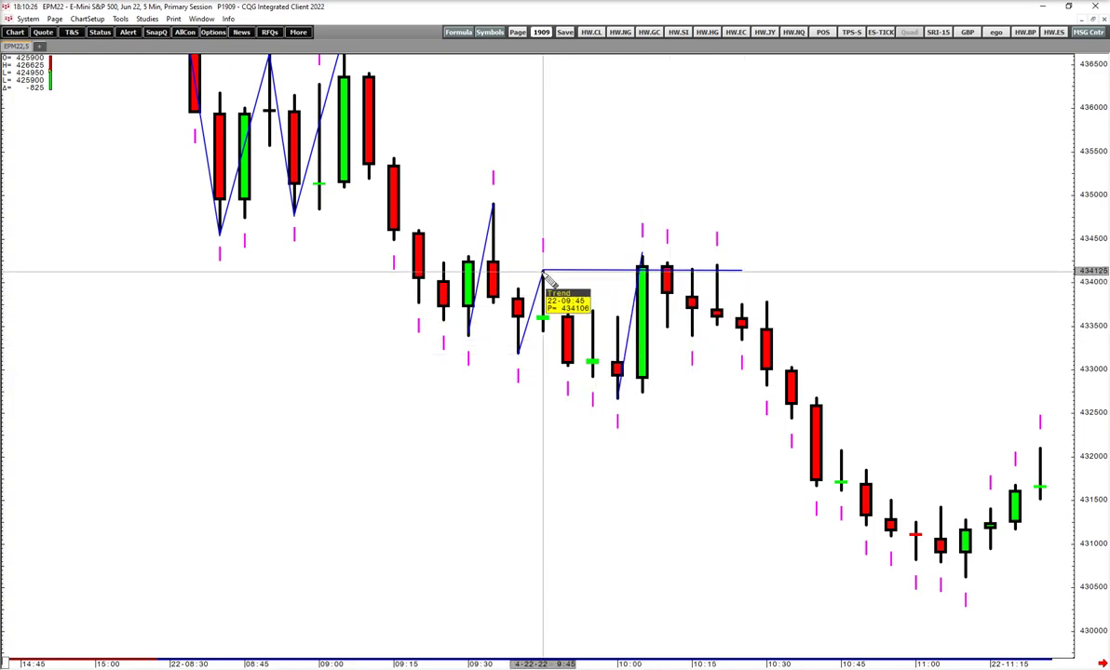
drag(544, 272, 643, 254)
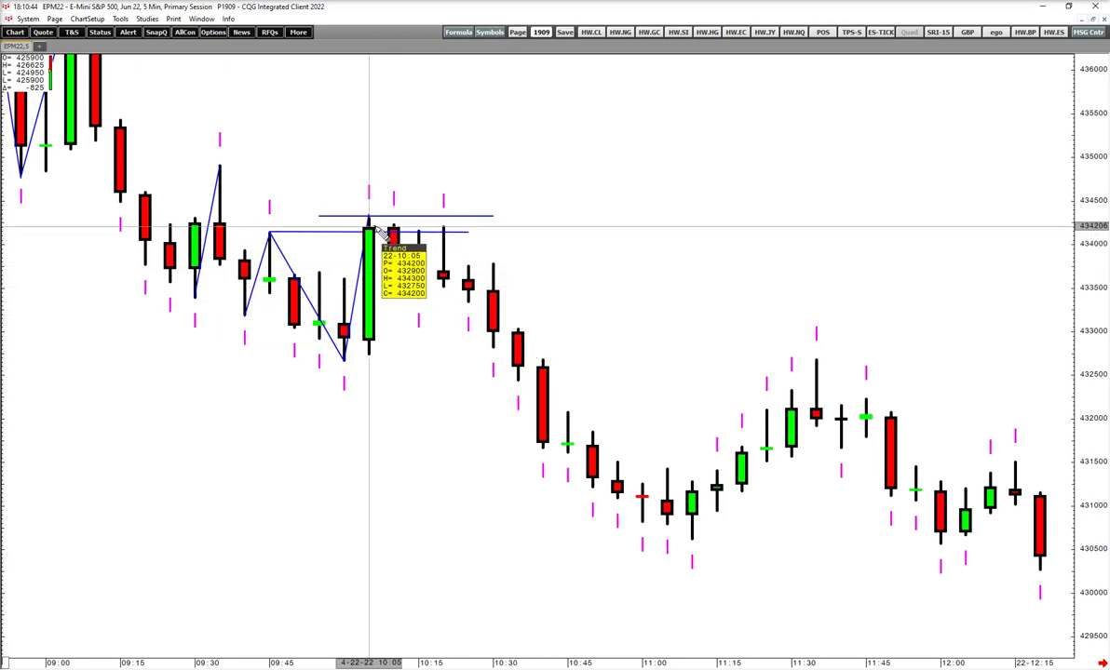
Step: Trace the swings from the 10:05 high through the 11:10 low, 11:35 high, 11:40 low, 11:45 high and 12:00 low to the 12:15 high
mouse_move(370, 220)
mouse_down()
mouse_move(495, 292)
mouse_move(602, 468)
mouse_move(706, 558)
mouse_move(468, 515)
mouse_up()
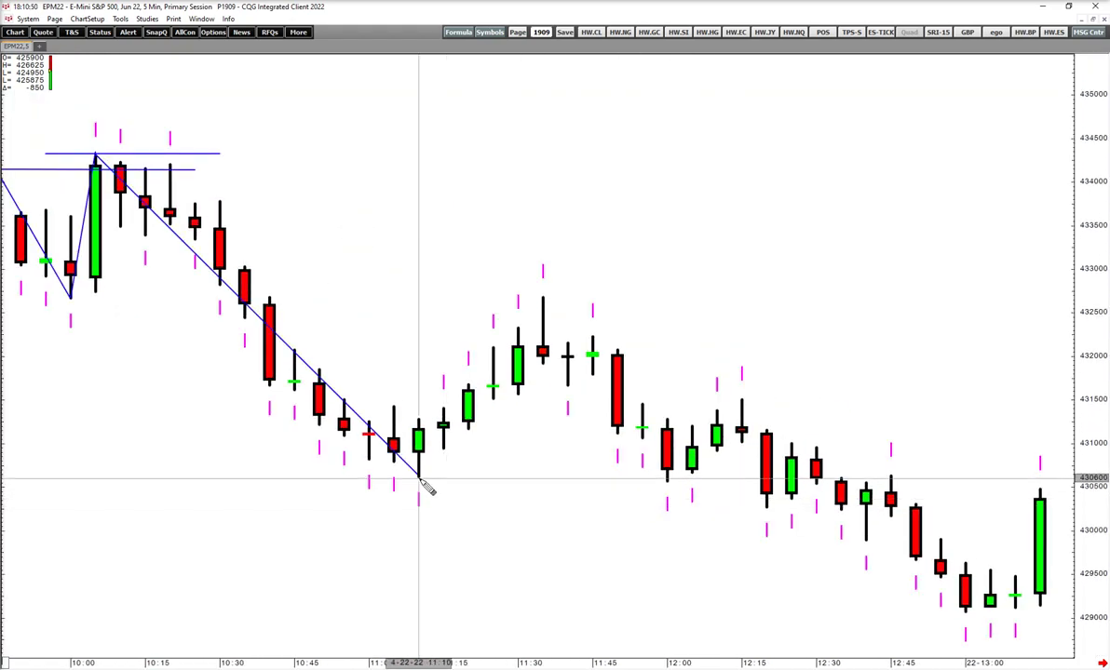
mouse_move(420, 481)
mouse_down()
mouse_move(526, 390)
mouse_move(543, 298)
mouse_up()
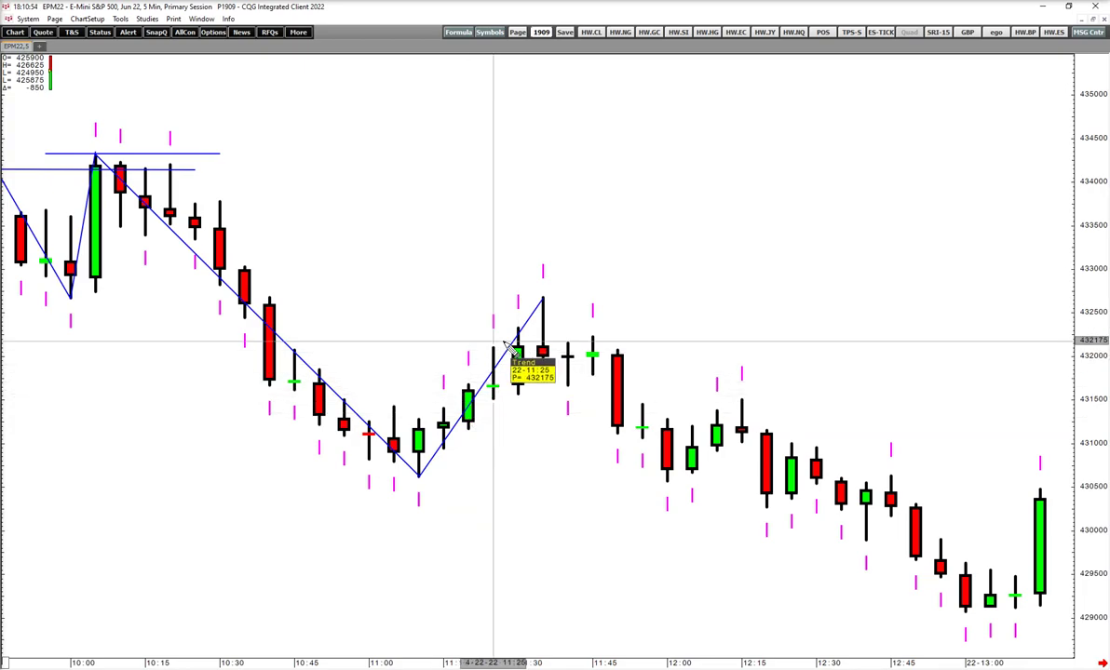
mouse_move(557, 300)
mouse_down()
mouse_move(751, 295)
mouse_move(622, 247)
mouse_move(522, 244)
mouse_move(542, 281)
mouse_move(550, 332)
mouse_move(571, 281)
mouse_move(648, 382)
mouse_move(644, 419)
mouse_move(716, 340)
mouse_up()
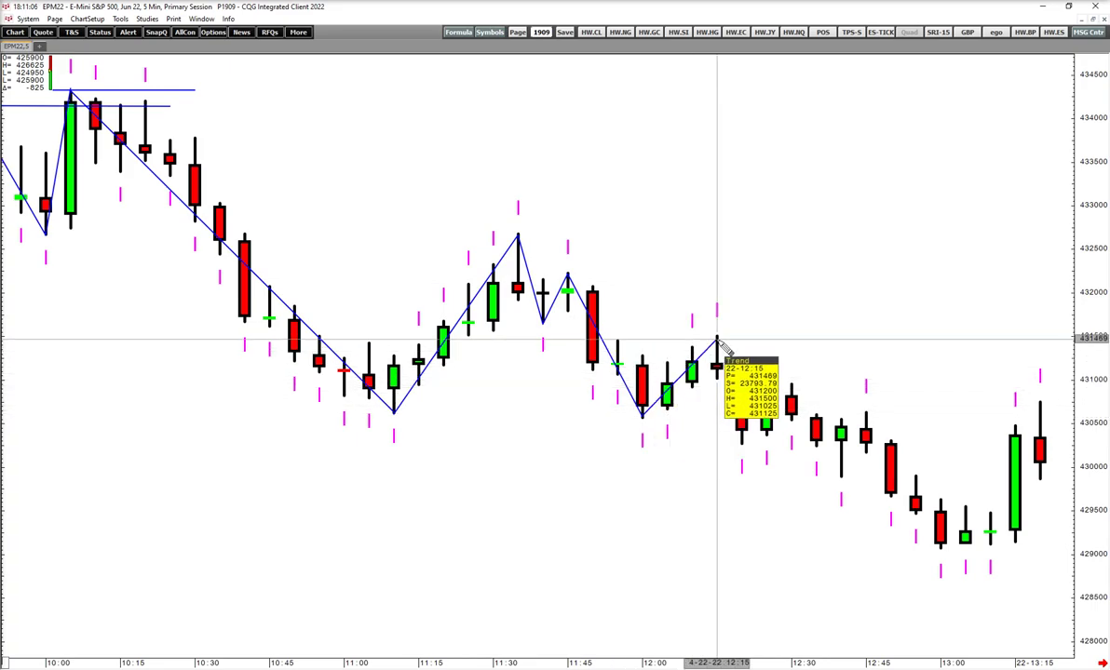
Step: Trace the swings from the 12:15 high through the 12:40 low and 12:45 high to the 13:00 low with trend lines
drag(865, 358, 521, 259)
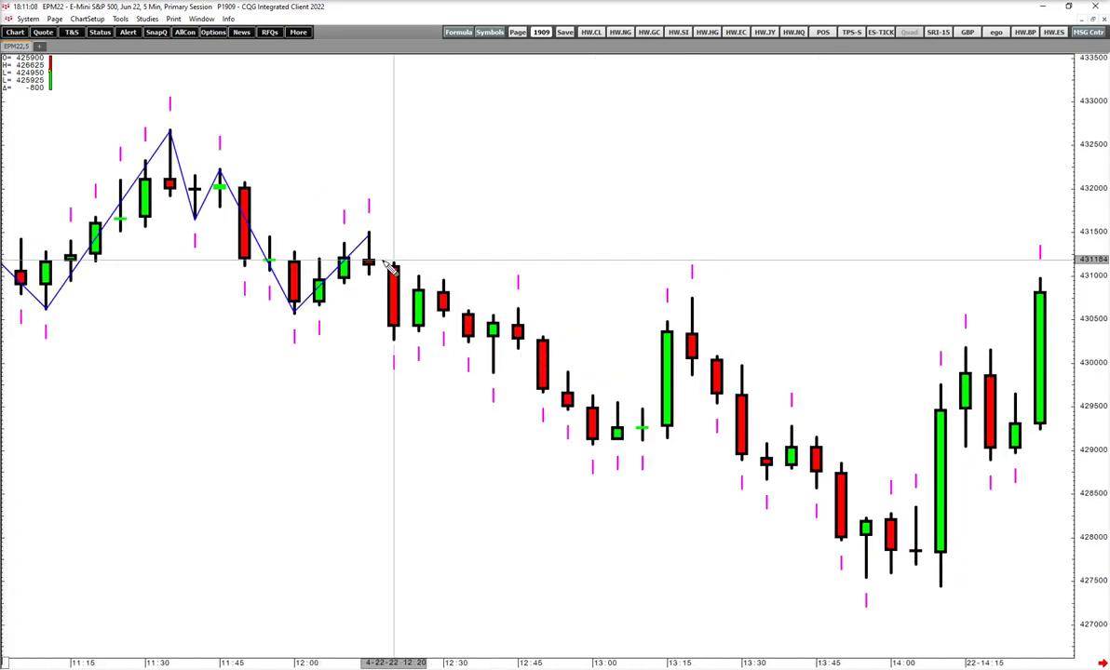
click(370, 235)
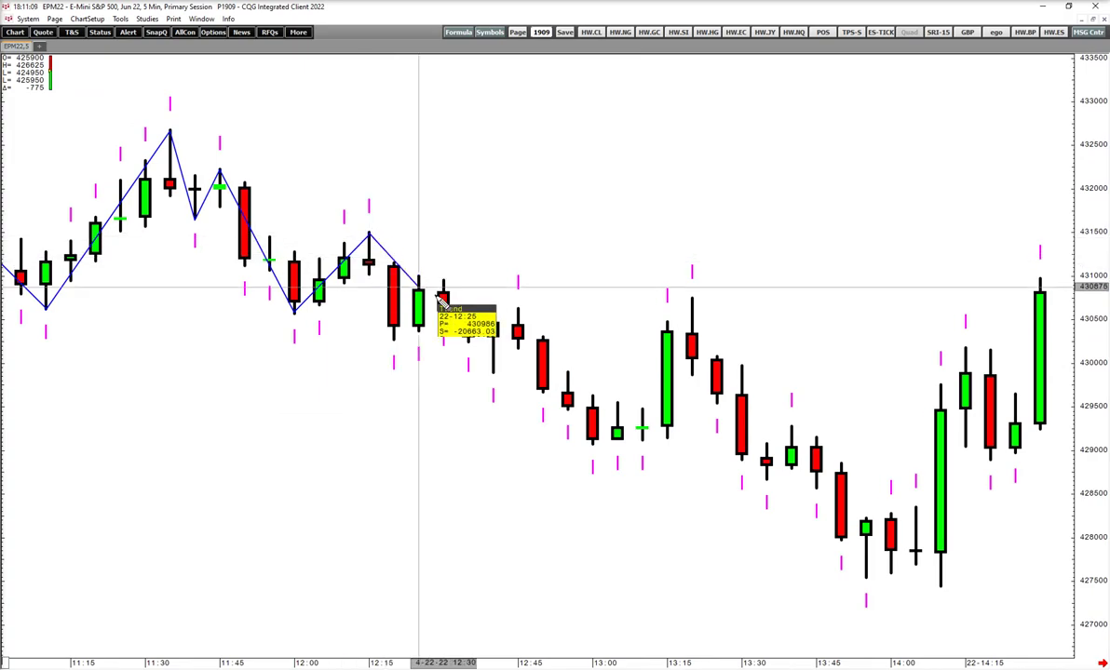
click(494, 373)
click(522, 310)
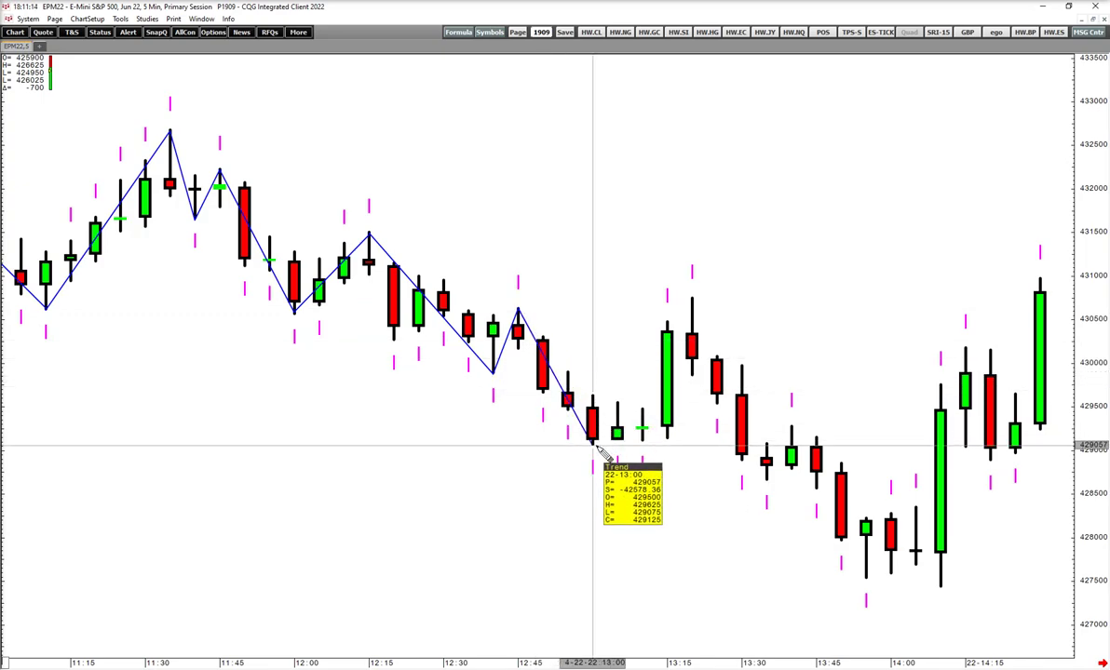
Step: Draw horizontal lines from the 13:00 bar's high and low to 13:20, and connect the 13:00 low to the 13:20 high
mouse_move(585, 396)
mouse_down()
mouse_move(698, 385)
mouse_move(679, 389)
mouse_move(691, 404)
mouse_up()
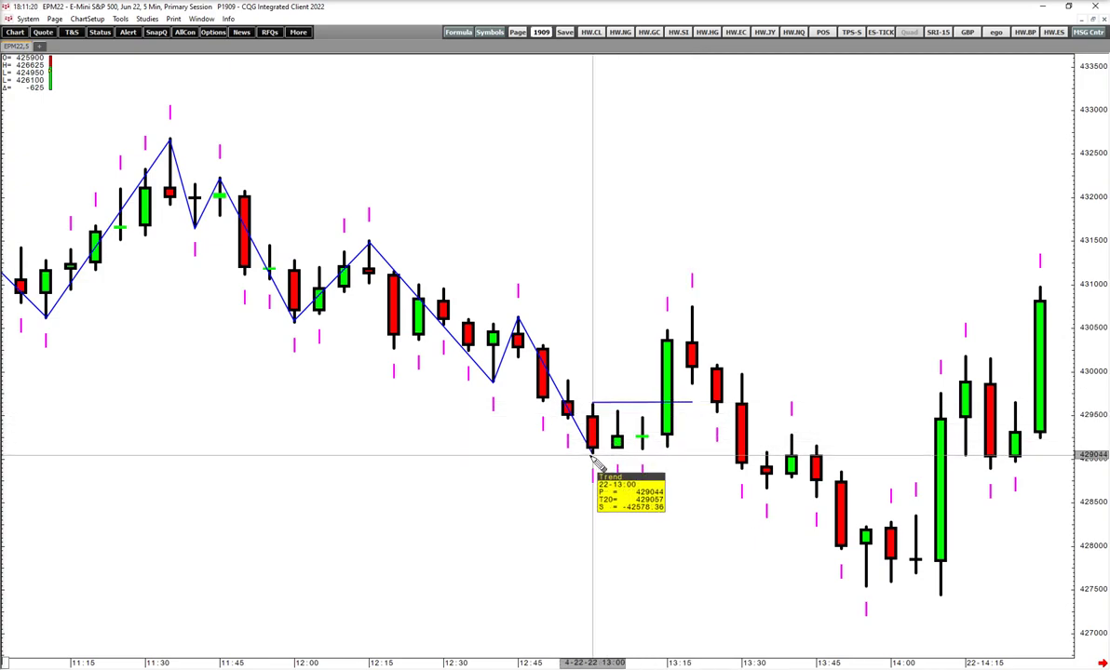
drag(592, 453, 687, 454)
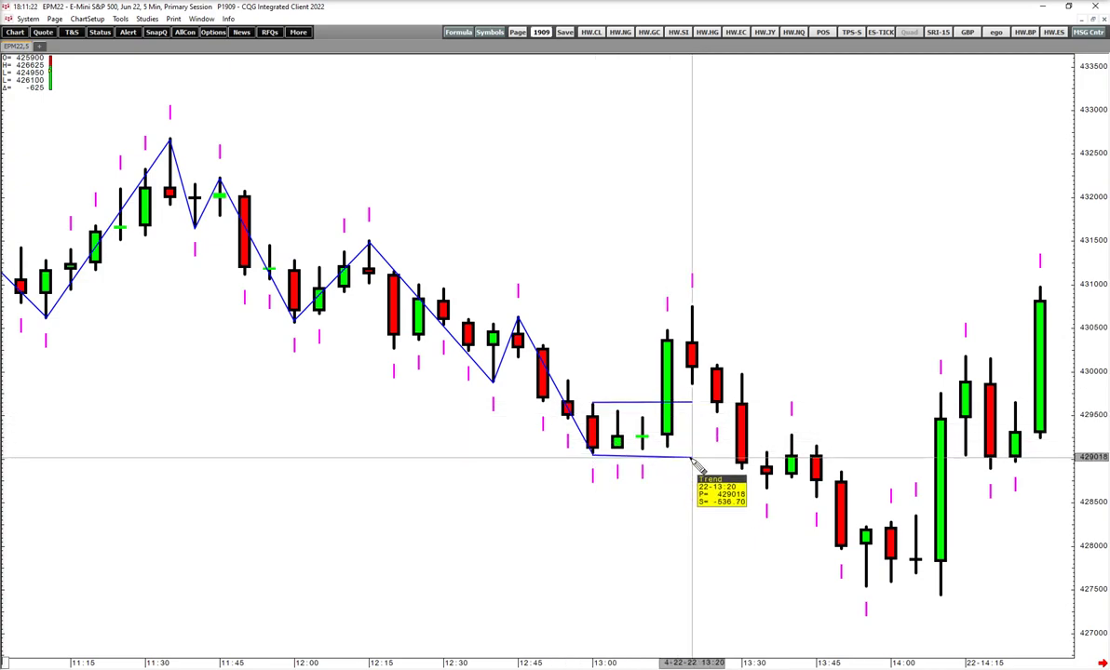
drag(592, 453, 692, 317)
Step: Draw horizontal trend lines from the 12:45 high to about 13:30 and across the 13:20 high from about 13:10 to 13:25
drag(729, 367, 630, 332)
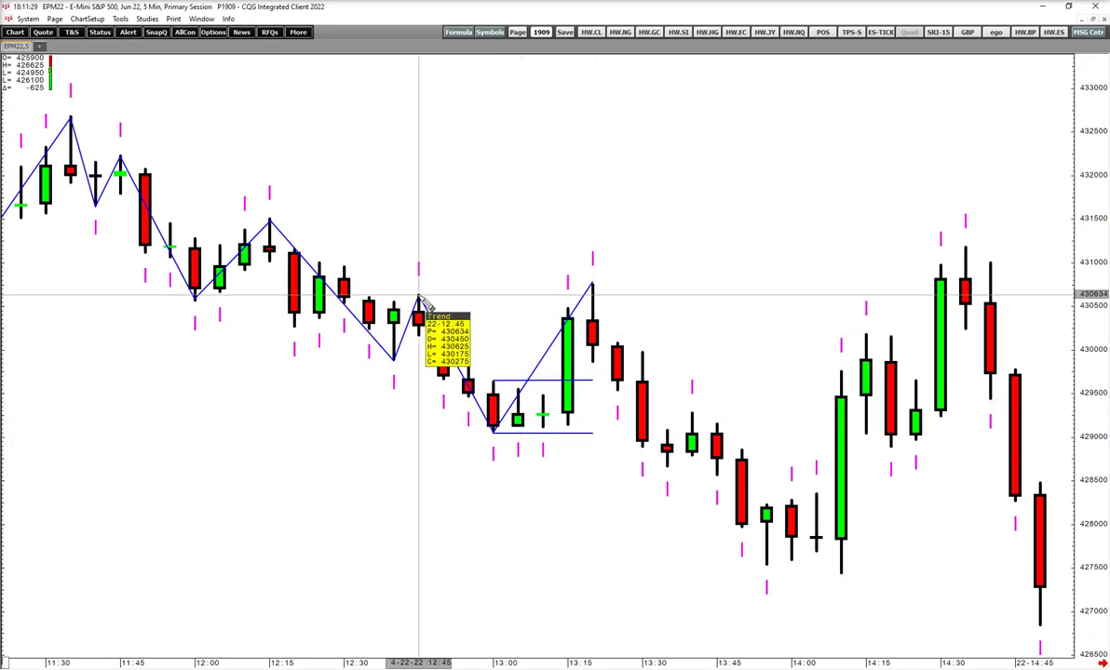
drag(420, 298, 634, 296)
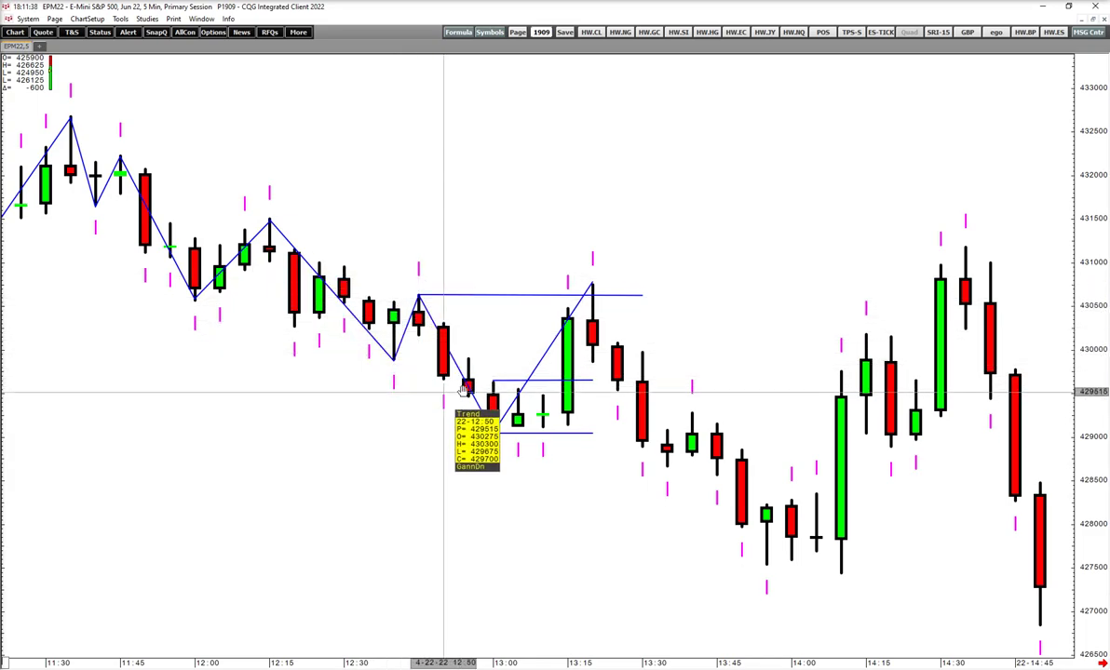
drag(463, 391, 711, 374)
drag(671, 661, 660, 660)
drag(1083, 445, 1083, 377)
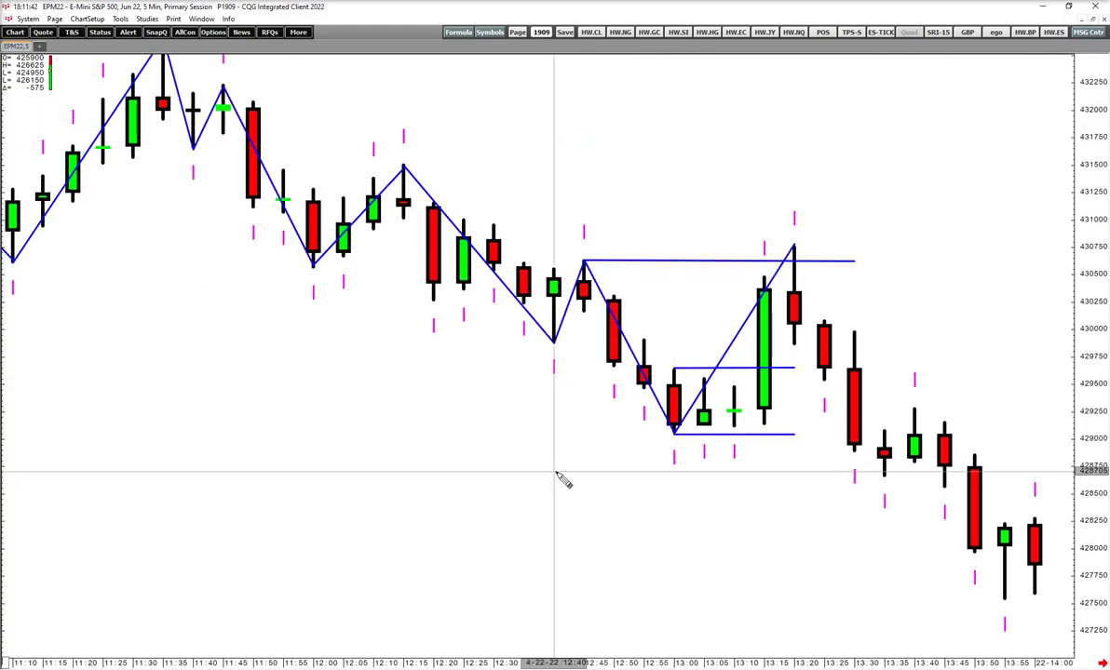
drag(555, 472, 528, 522)
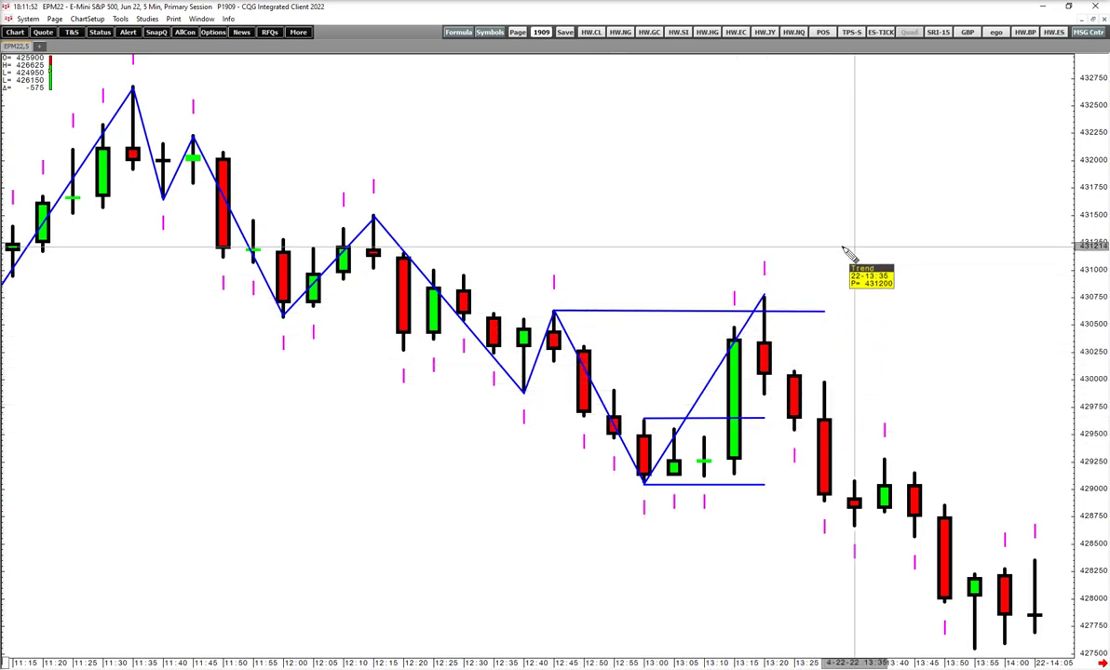
right_click(704, 298)
click(706, 298)
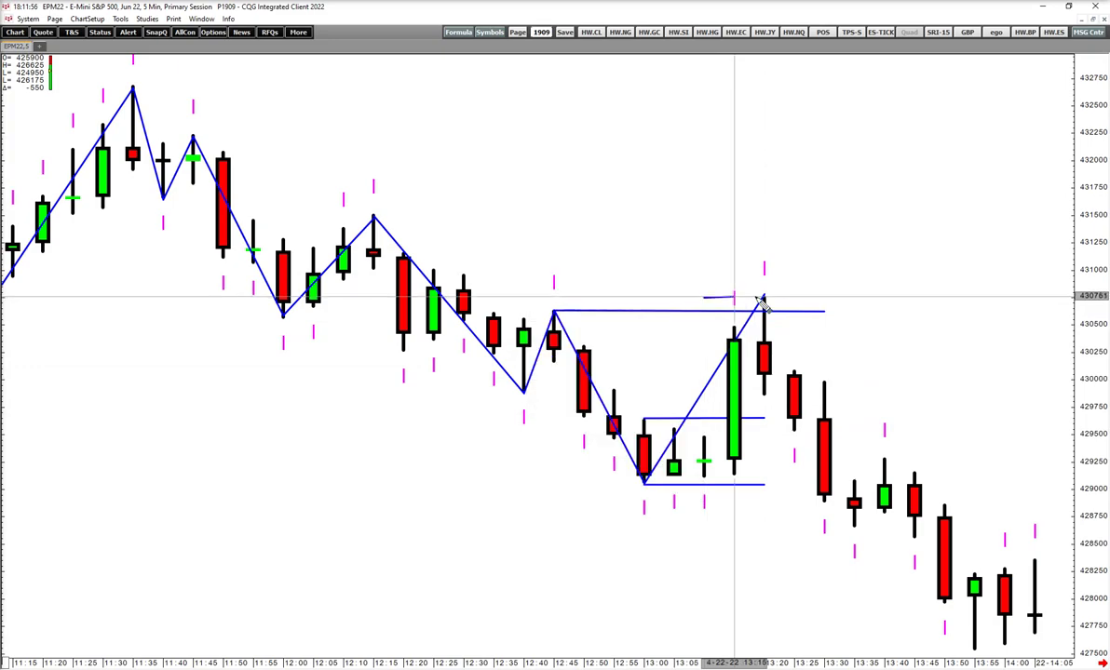
Step: Trace the swings from the 13:20 high through the 13:35 low and 13:40 high to the 13:55 low
drag(944, 333, 466, 230)
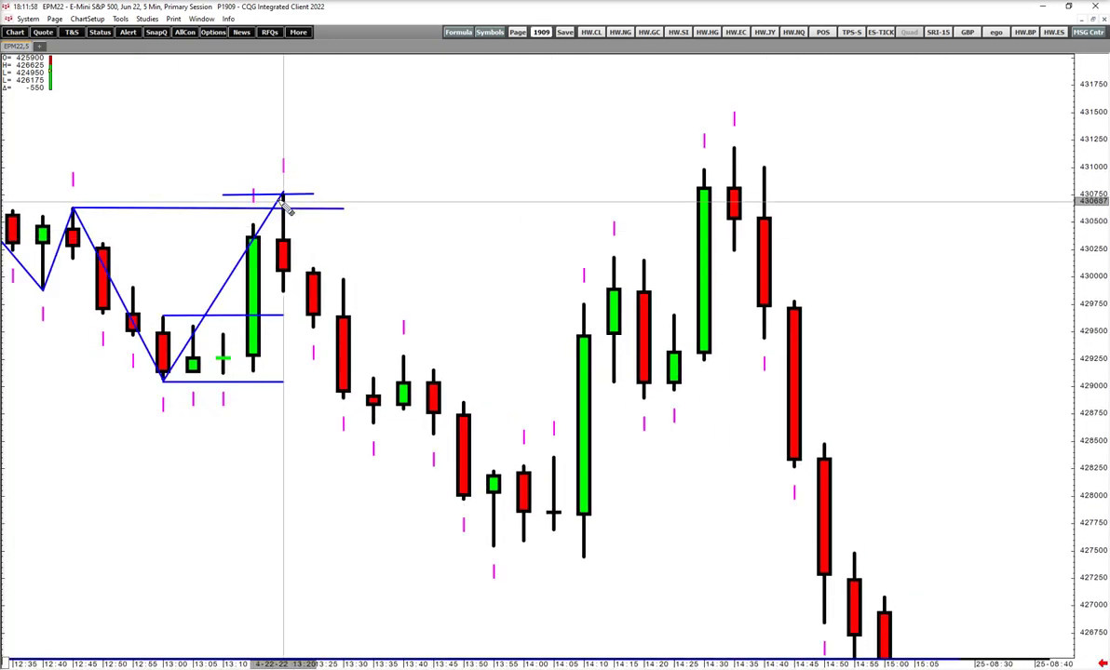
drag(284, 193, 374, 429)
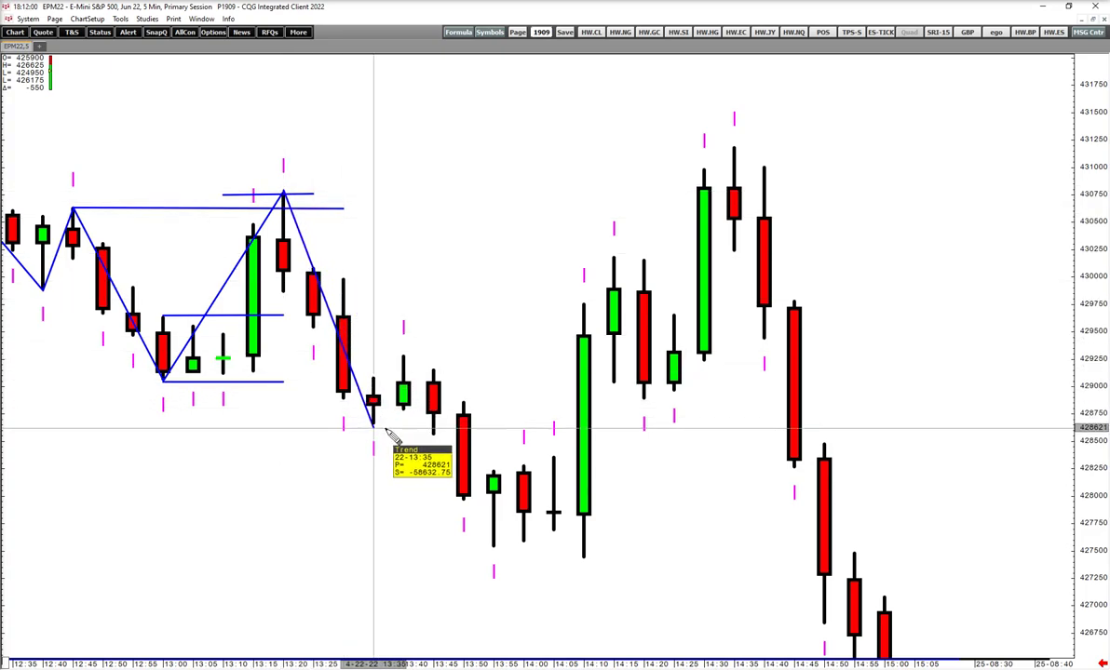
click(374, 427)
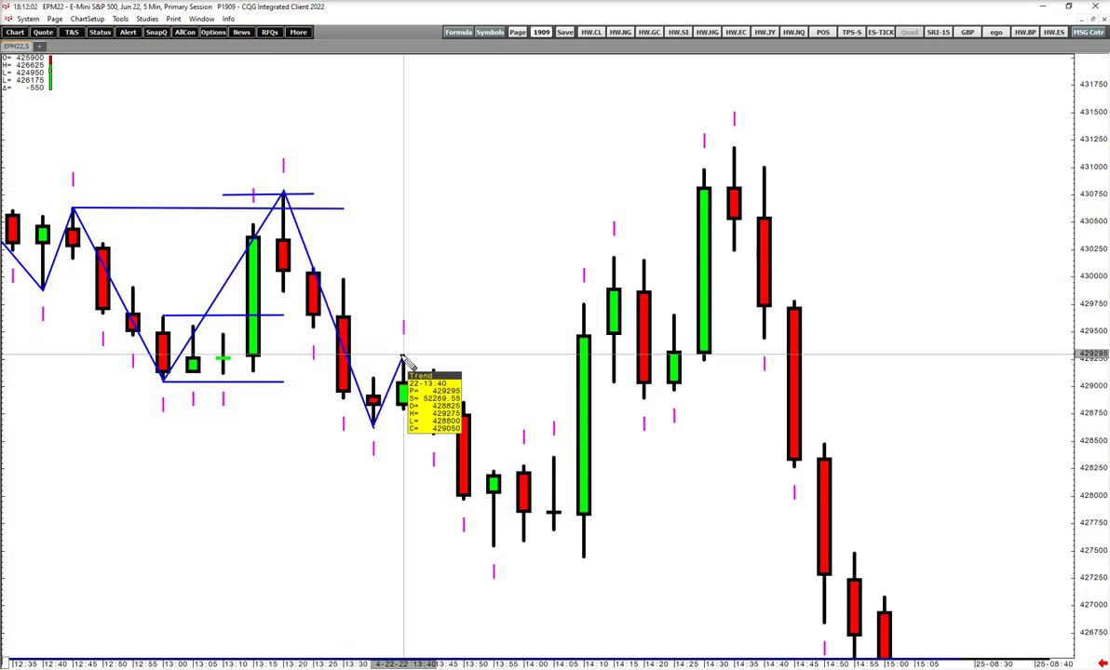
mouse_move(403, 356)
mouse_down()
mouse_move(523, 538)
mouse_move(494, 548)
mouse_up()
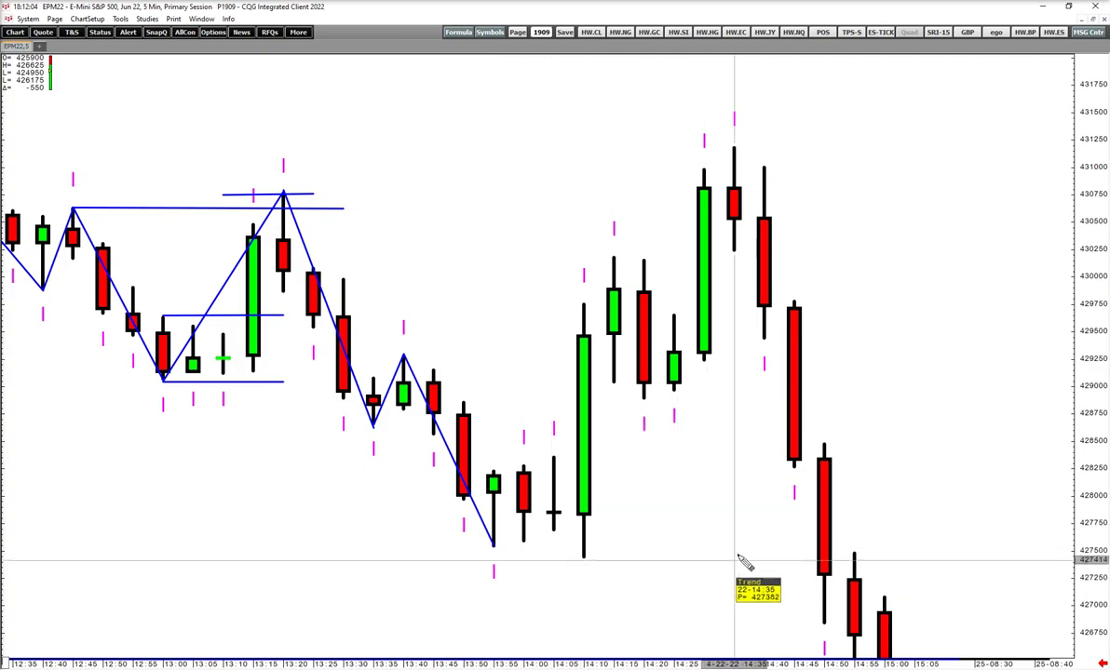
Step: Review the swings marked so far across the 22 April session, from the 08:30 open to the close
drag(733, 551, 848, 470)
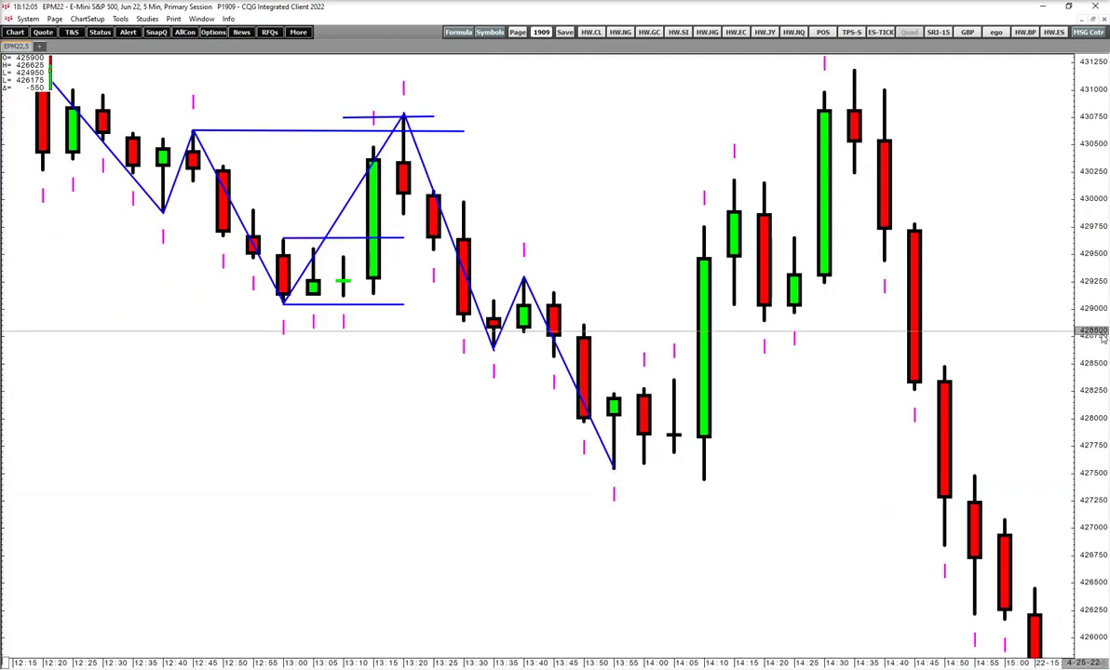
drag(1090, 332, 1091, 359)
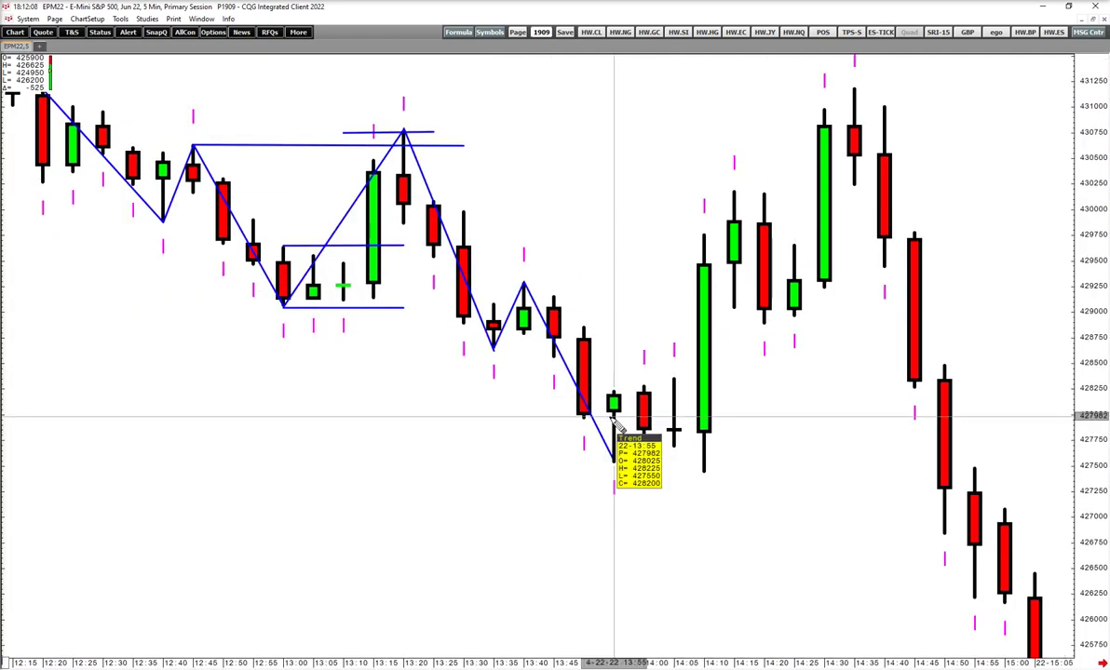
drag(584, 662, 649, 660)
drag(1097, 270, 1105, 384)
drag(944, 452, 943, 551)
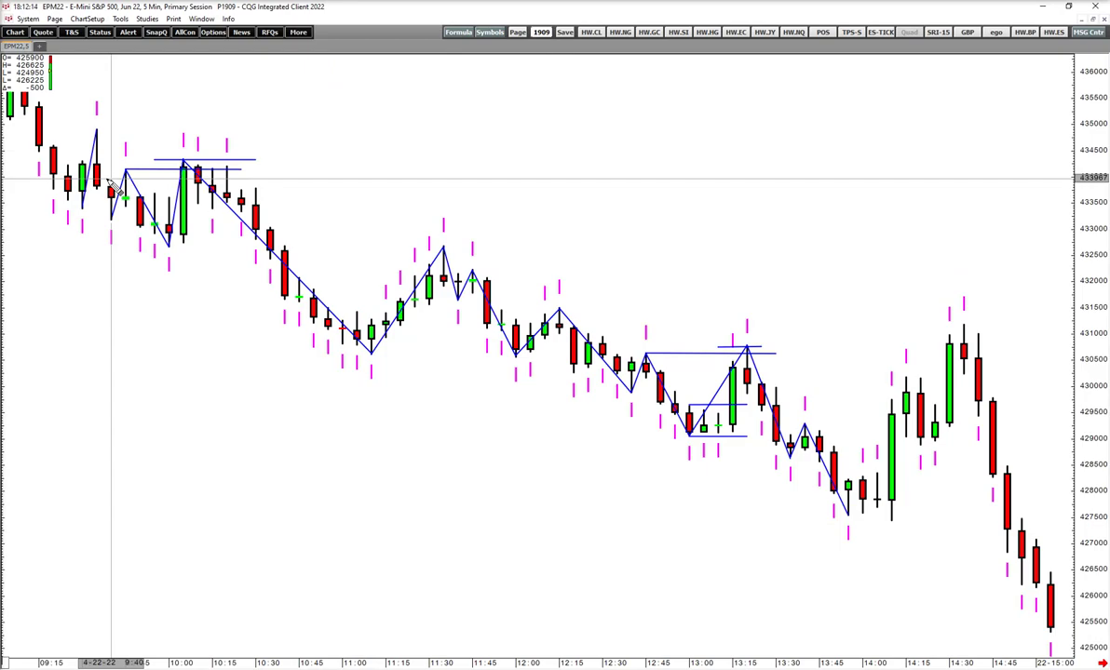
drag(98, 173, 308, 262)
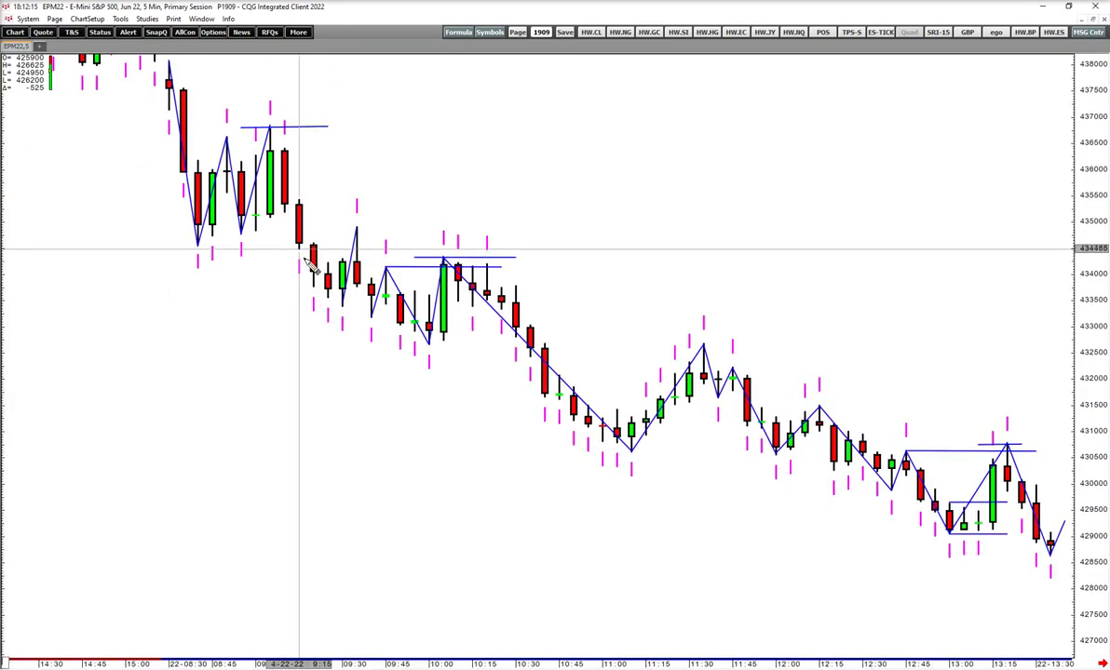
drag(299, 666, 310, 665)
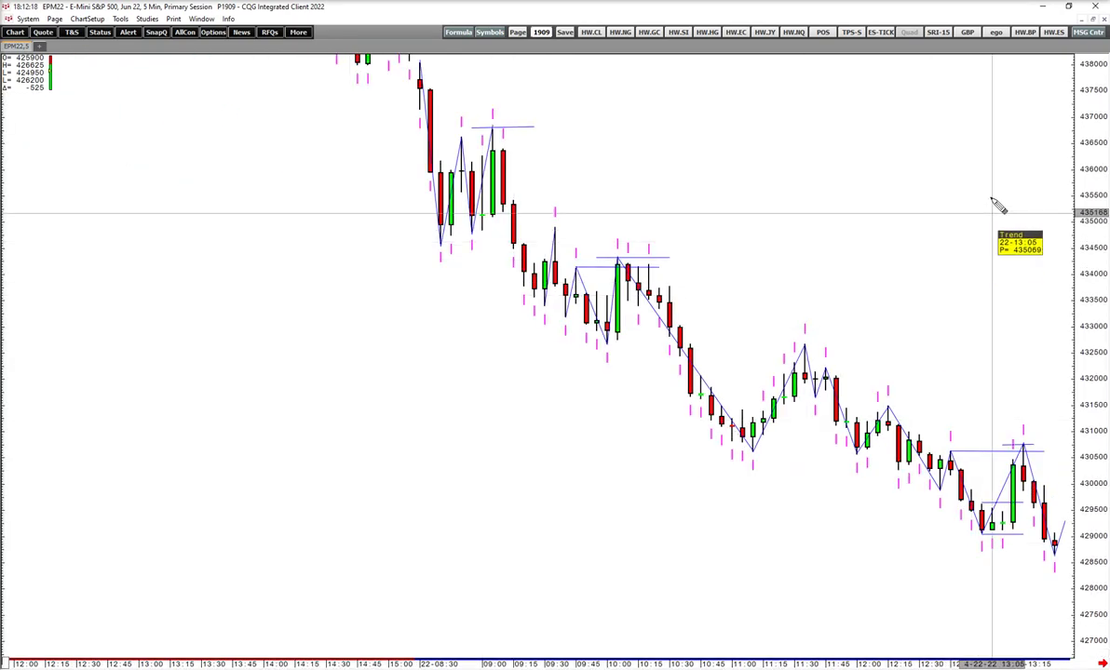
drag(1093, 150, 1094, 349)
drag(980, 399, 692, 321)
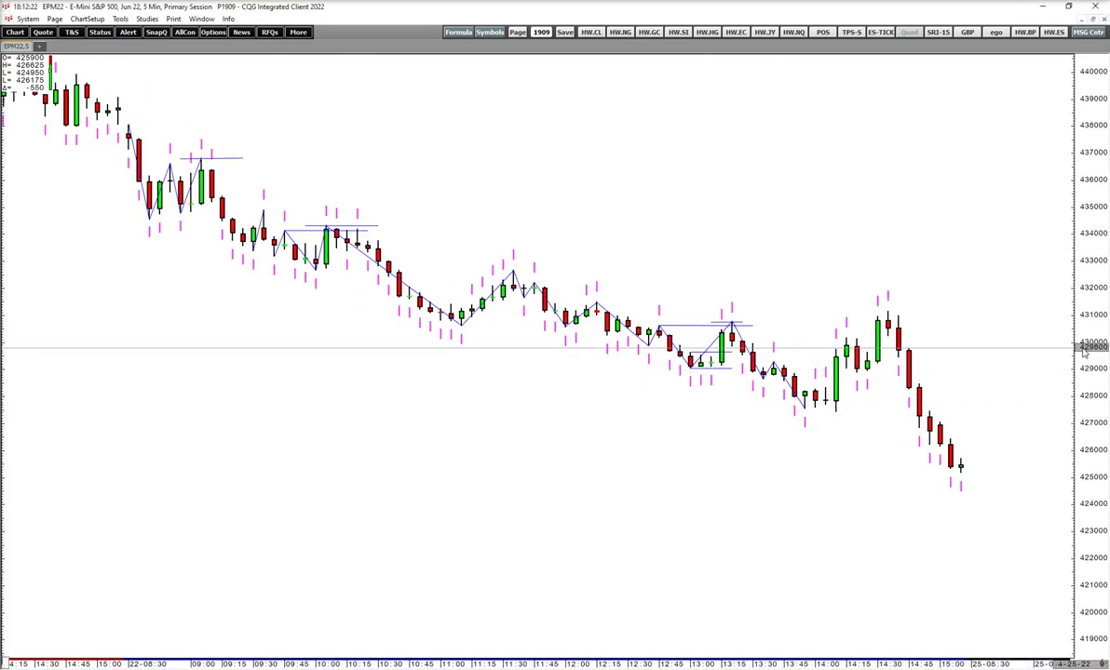
Step: Trace the swings from the 13:55 low through the 14:15 high and 14:20 low to the 14:35 high
drag(1095, 430, 1097, 333)
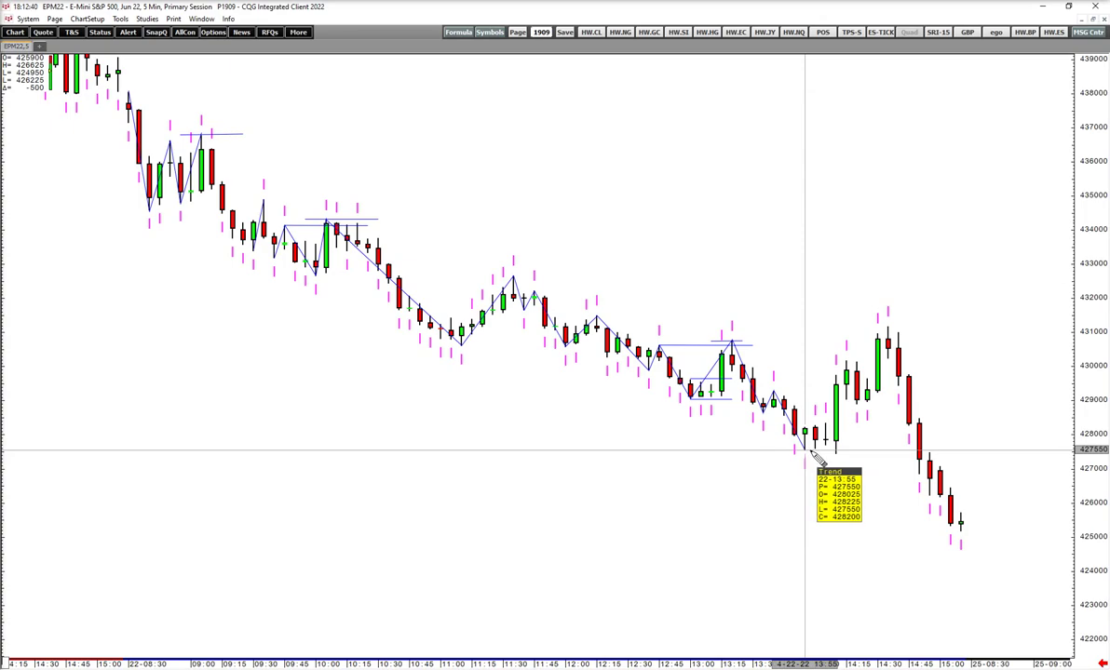
mouse_move(812, 454)
mouse_down()
mouse_move(872, 384)
mouse_move(849, 365)
mouse_move(866, 399)
mouse_move(857, 410)
mouse_move(888, 323)
mouse_up()
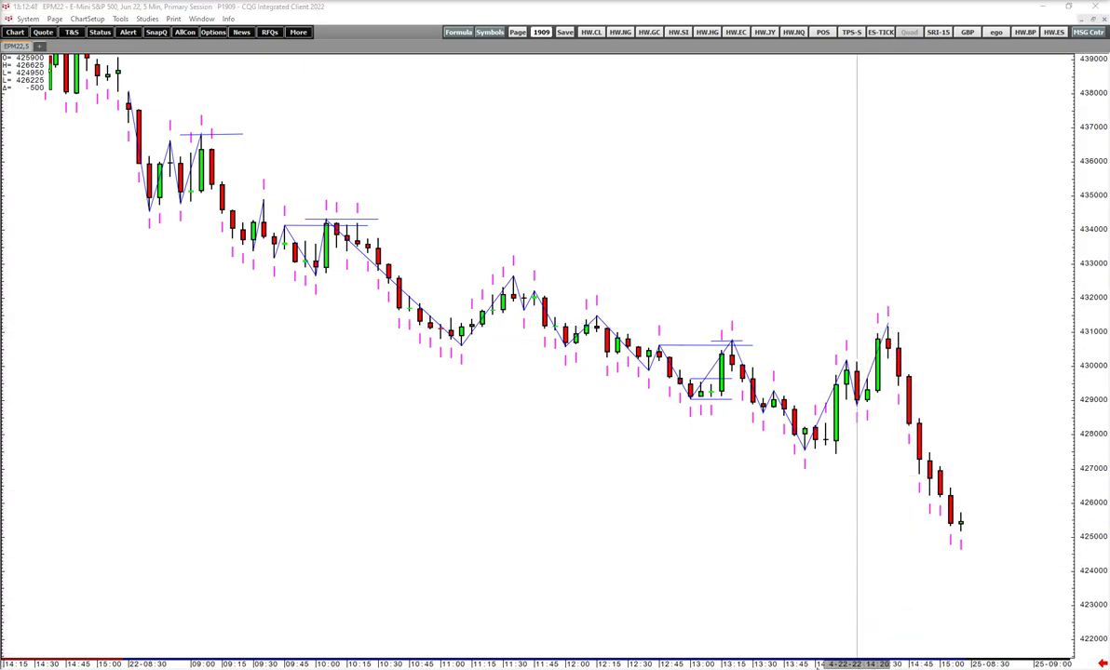
Step: Draw horizontal lines across the 14:35 high and from the 14:20 high to about 14:50, and connect the 14:35 high to the 15:10 low
drag(774, 665, 750, 665)
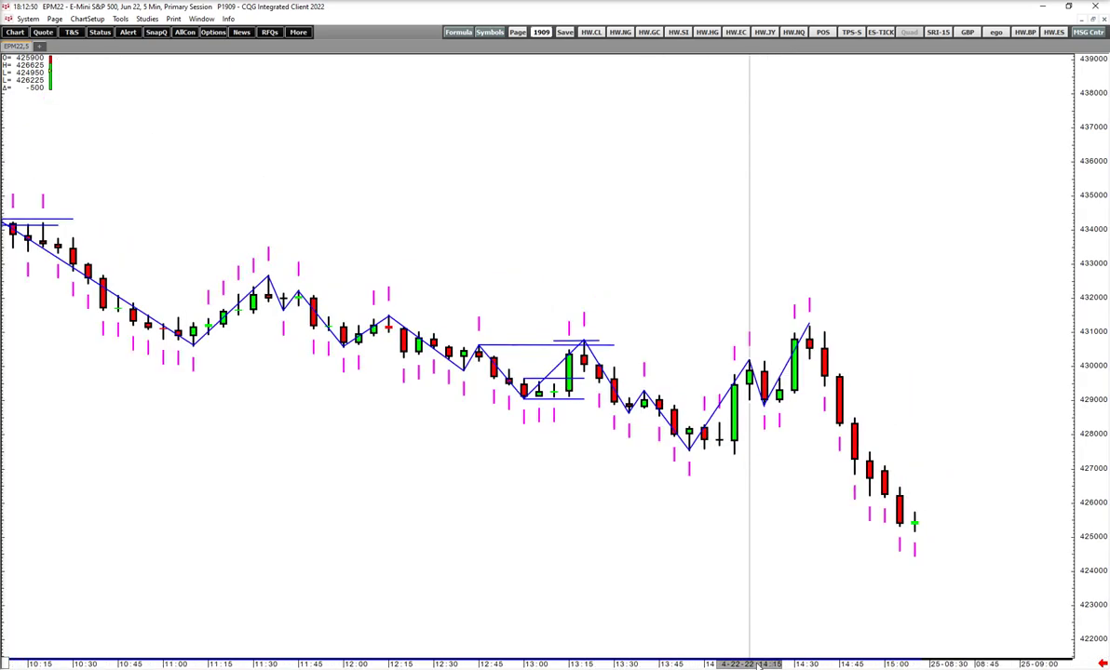
drag(1081, 369, 1081, 316)
drag(961, 334, 932, 265)
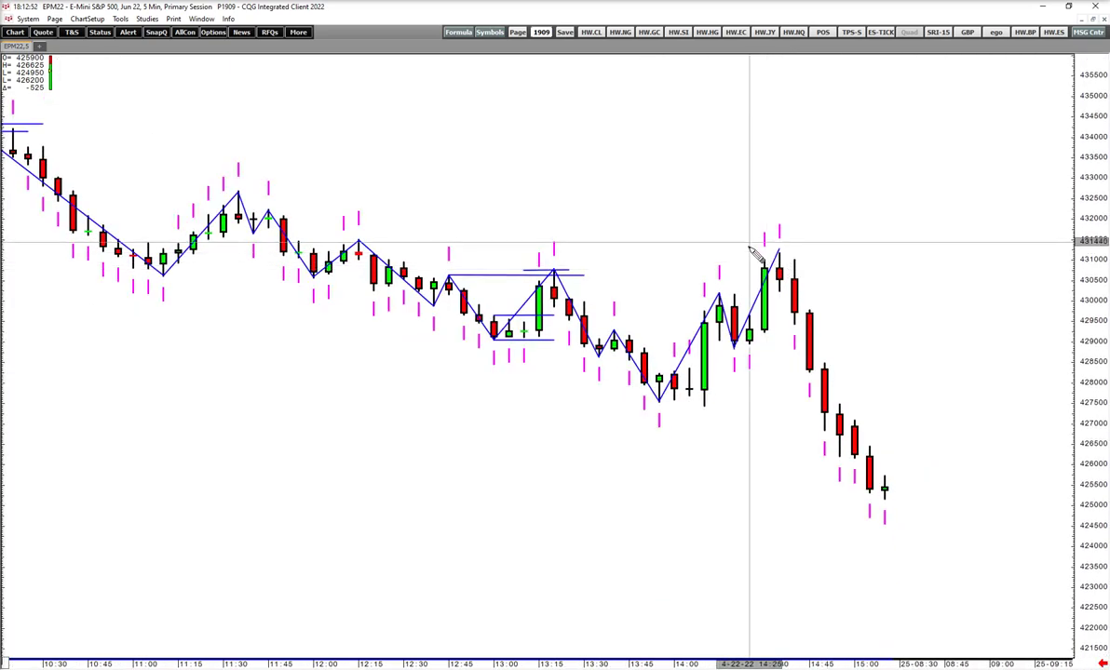
drag(751, 253, 809, 252)
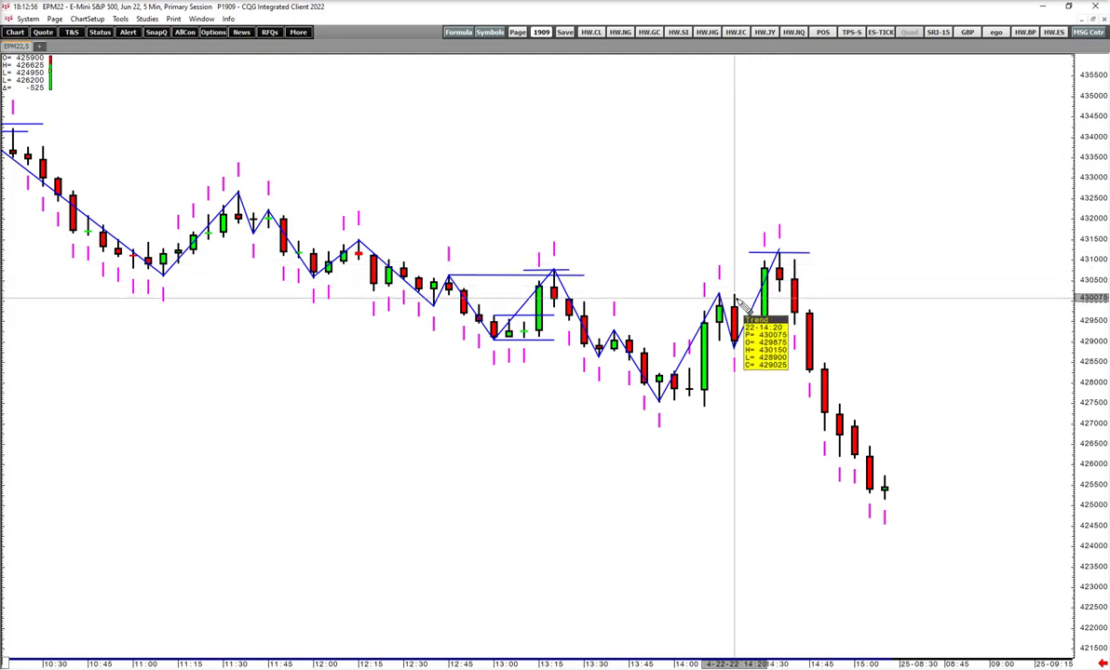
drag(735, 294, 831, 293)
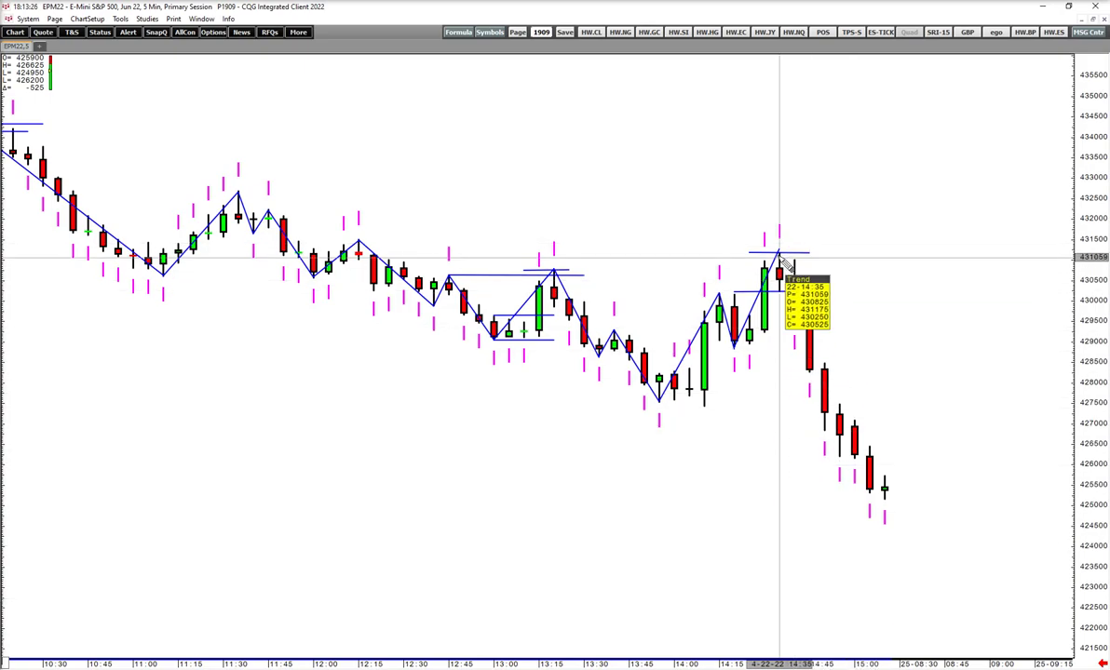
mouse_move(780, 257)
mouse_down()
mouse_move(818, 321)
mouse_move(885, 503)
mouse_up()
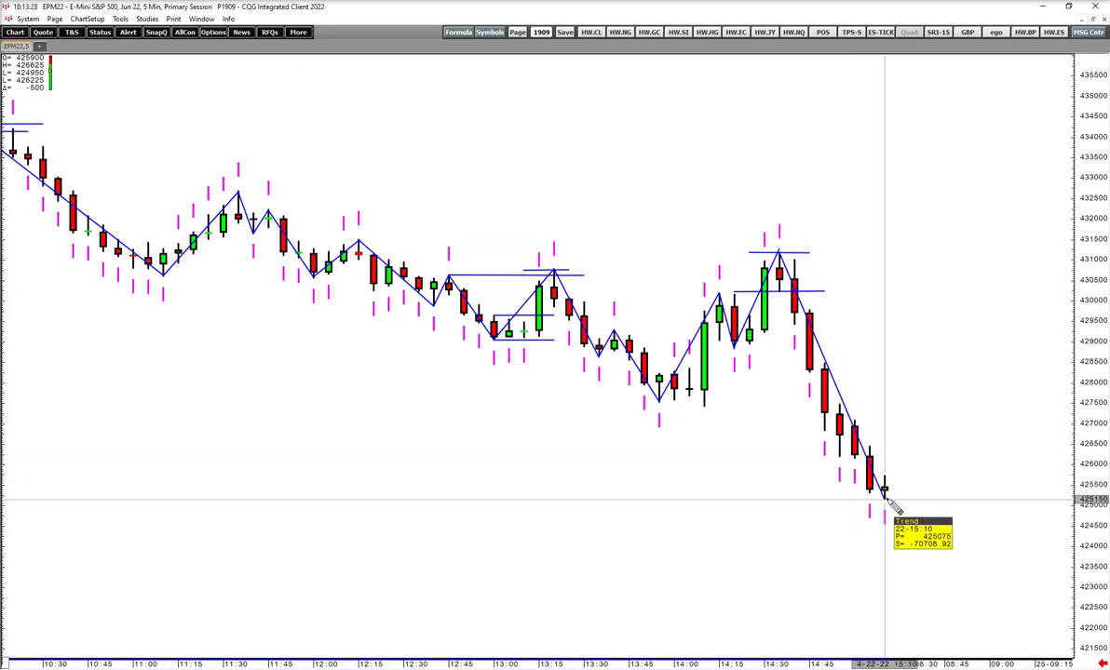
Step: Circle the 09:05 swing high with an ellipse spanning about 08:55 to 09:25
drag(631, 664, 680, 662)
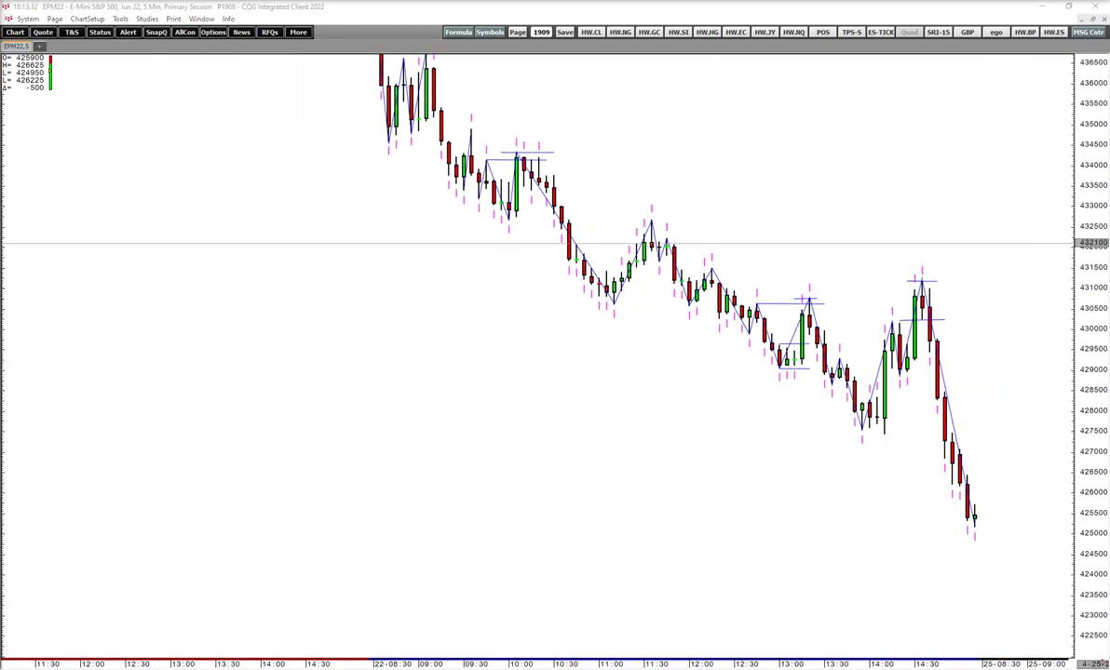
drag(1098, 330, 1093, 411)
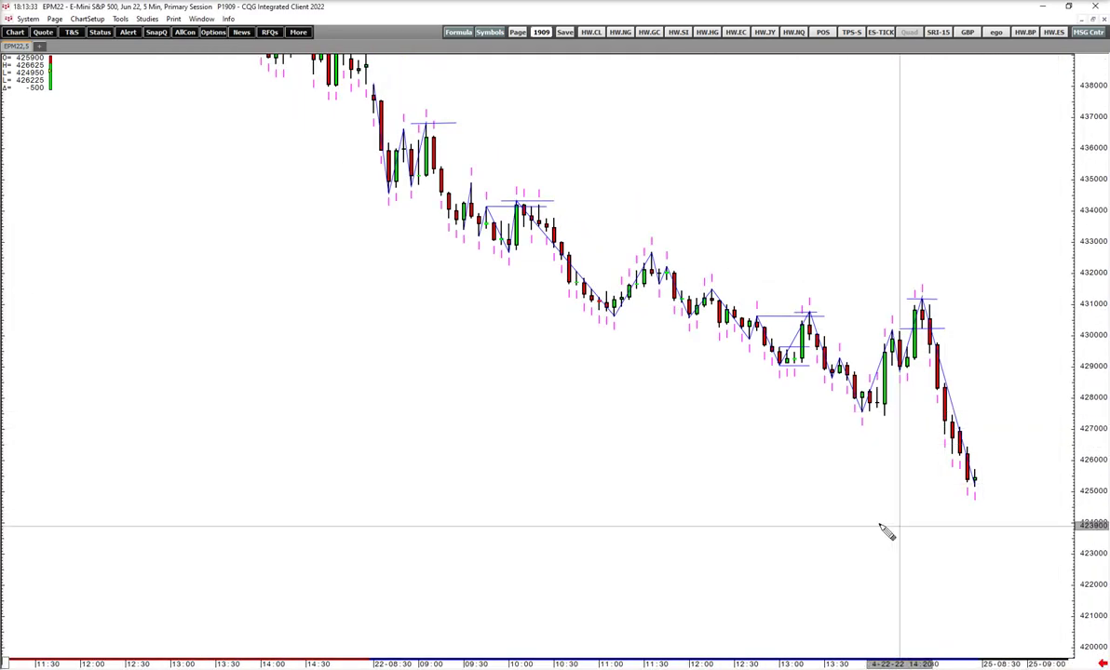
drag(831, 547, 823, 589)
drag(1091, 291, 1092, 362)
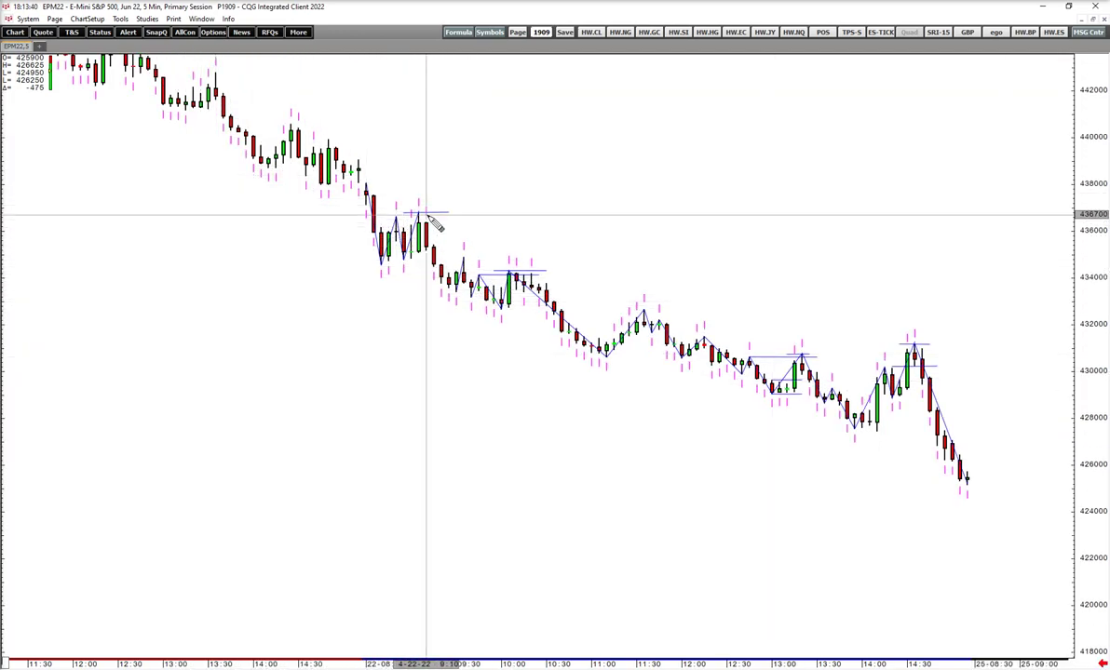
right_click(397, 130)
mouse_move(391, 131)
click(453, 169)
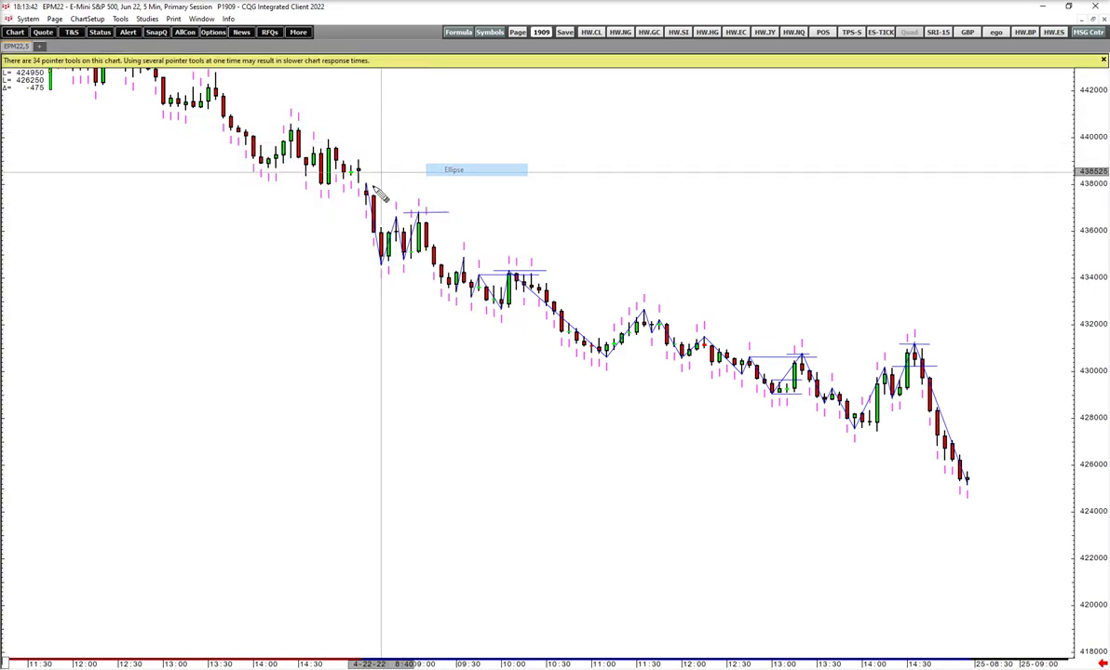
drag(403, 193, 449, 224)
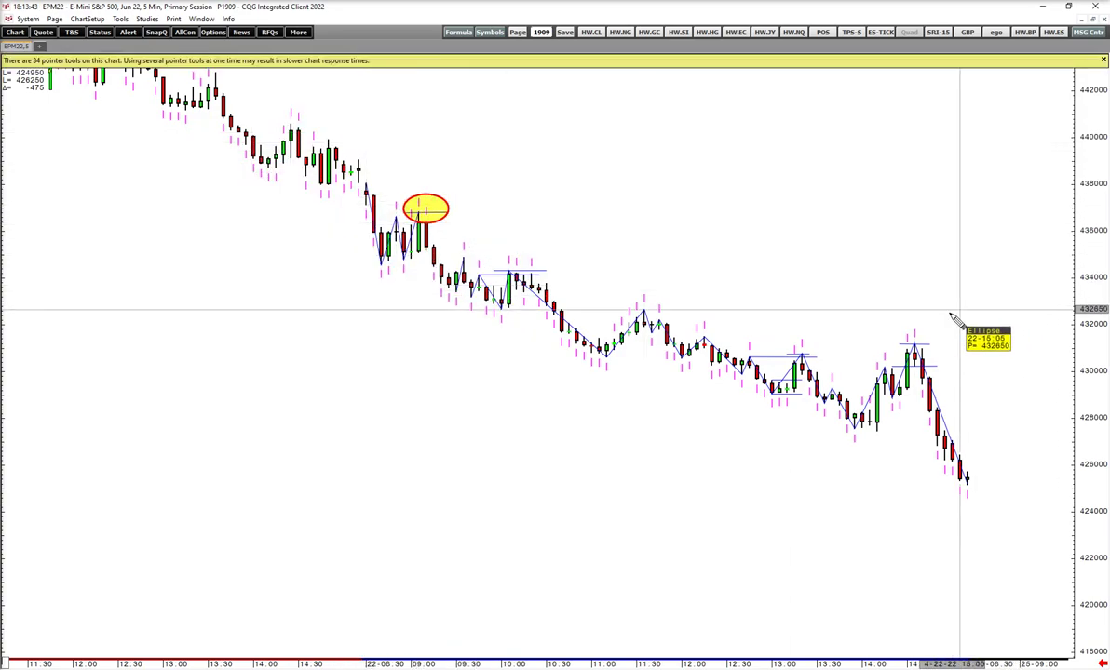
Step: Circle the 14:35 swing high and the 10:05 swing high with ellipses of similar size
drag(894, 326, 940, 363)
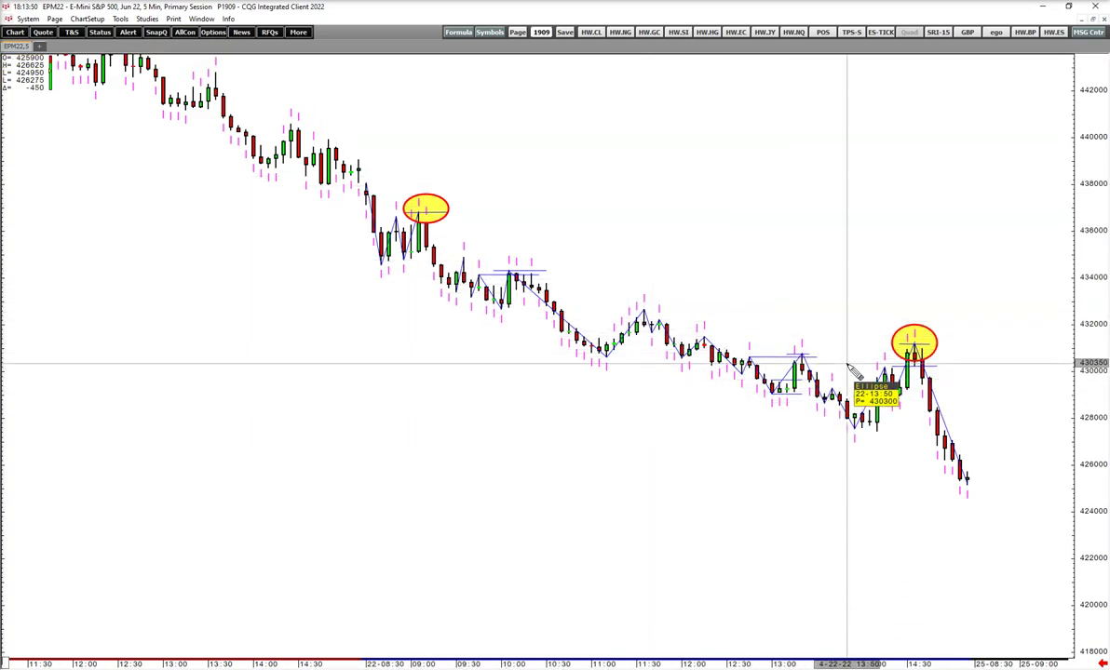
drag(663, 253, 600, 249)
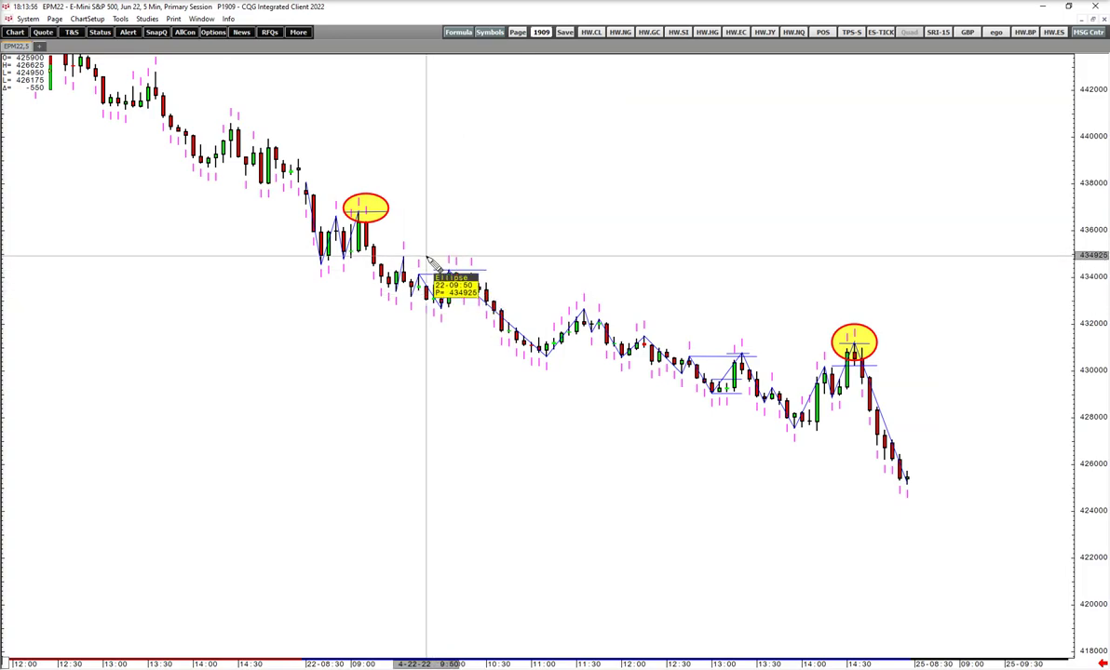
drag(426, 252, 473, 284)
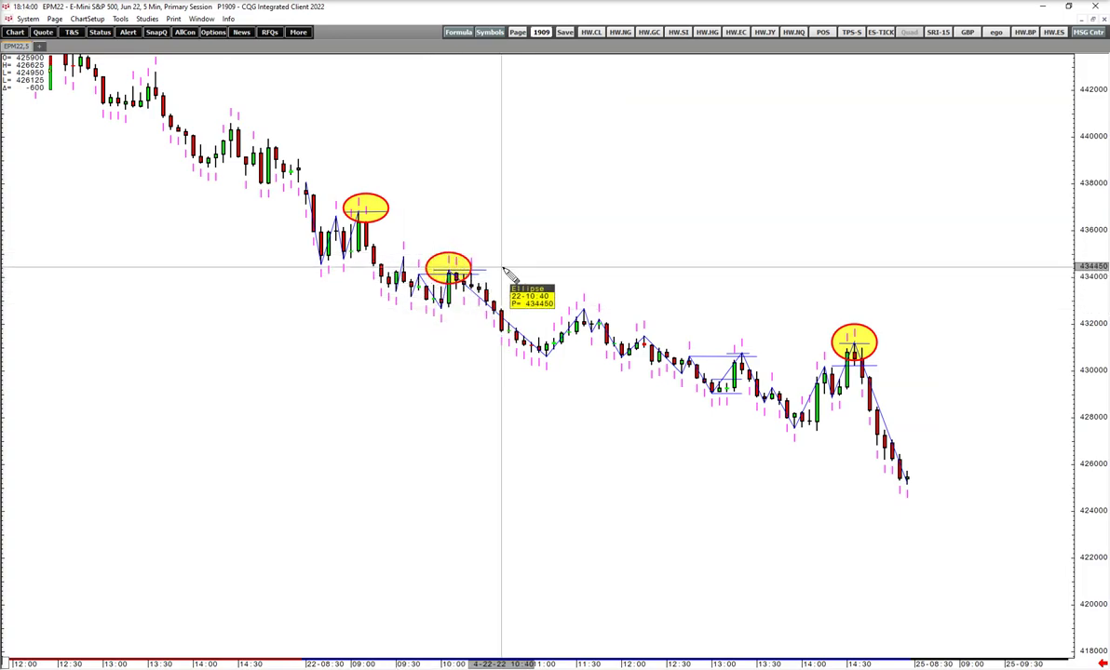
Step: Circle the 13:20 swing high with an ellipse spanning about 13:05 to 13:30
drag(719, 332, 756, 373)
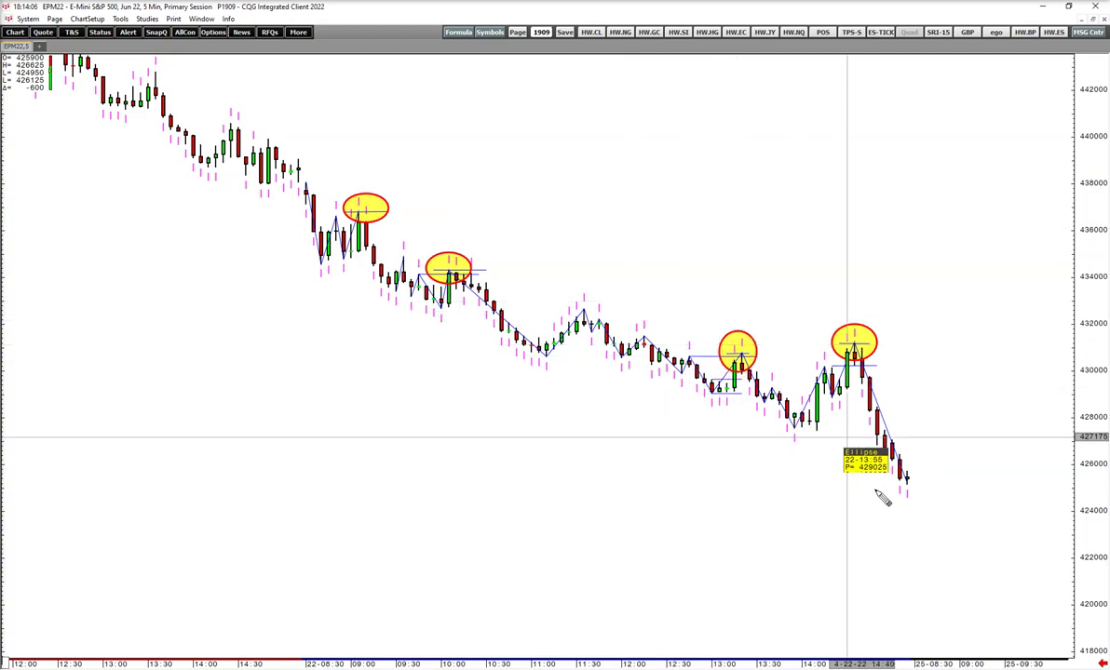
key(Escape)
Step: Switch the E-mini S&P 500 chart to 45-minute bars
drag(940, 467, 925, 466)
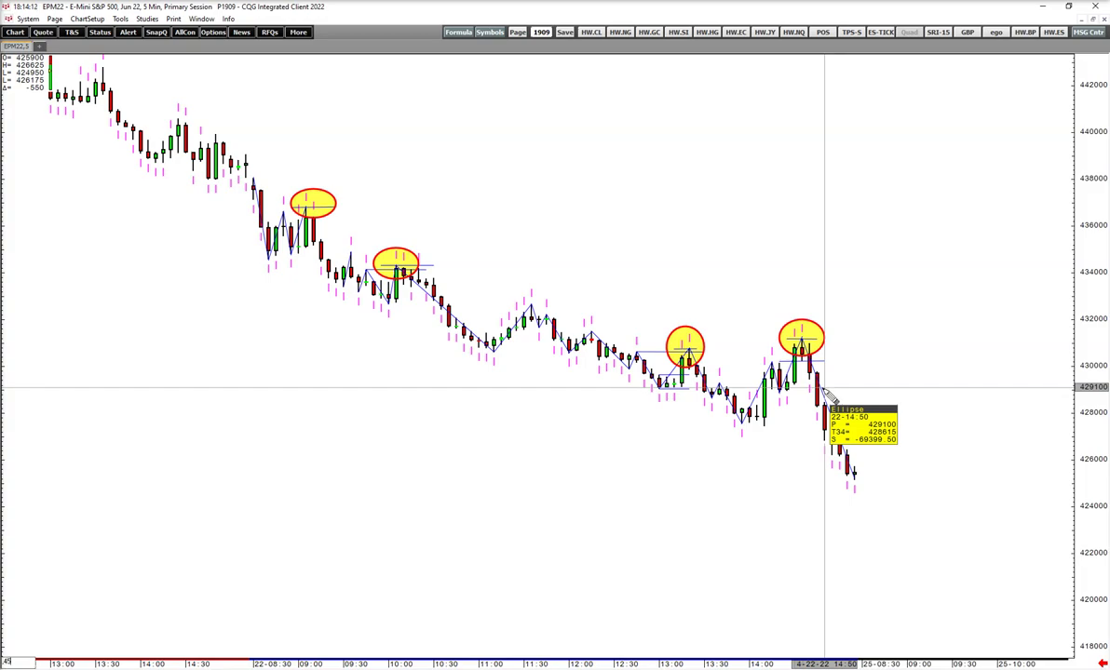
text(45)
key(Return)
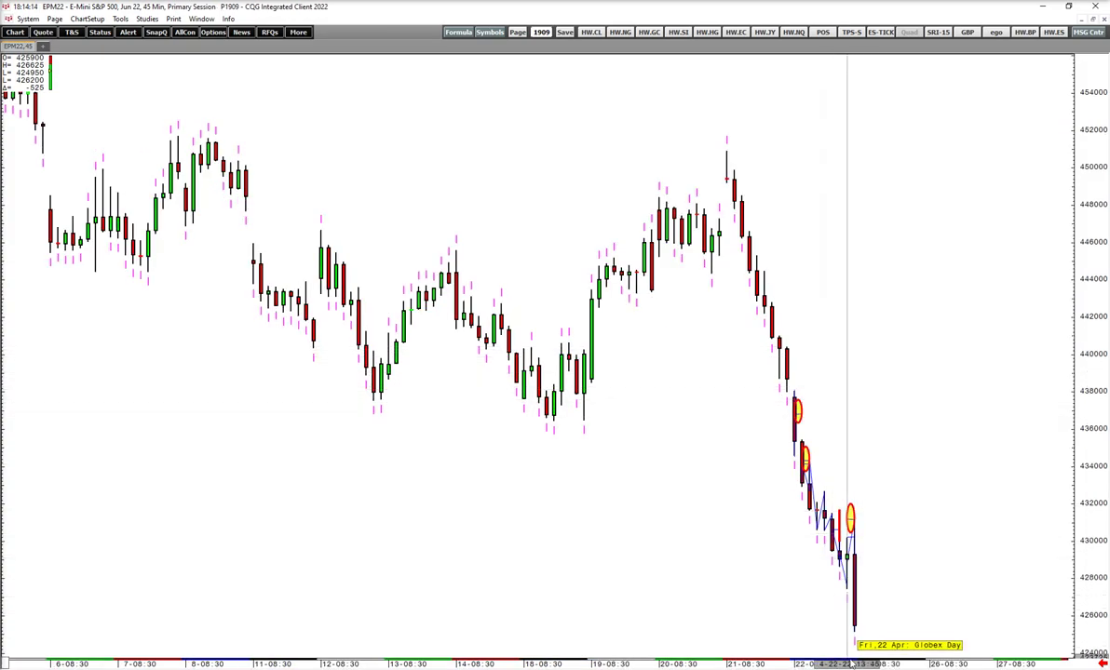
drag(852, 664, 813, 662)
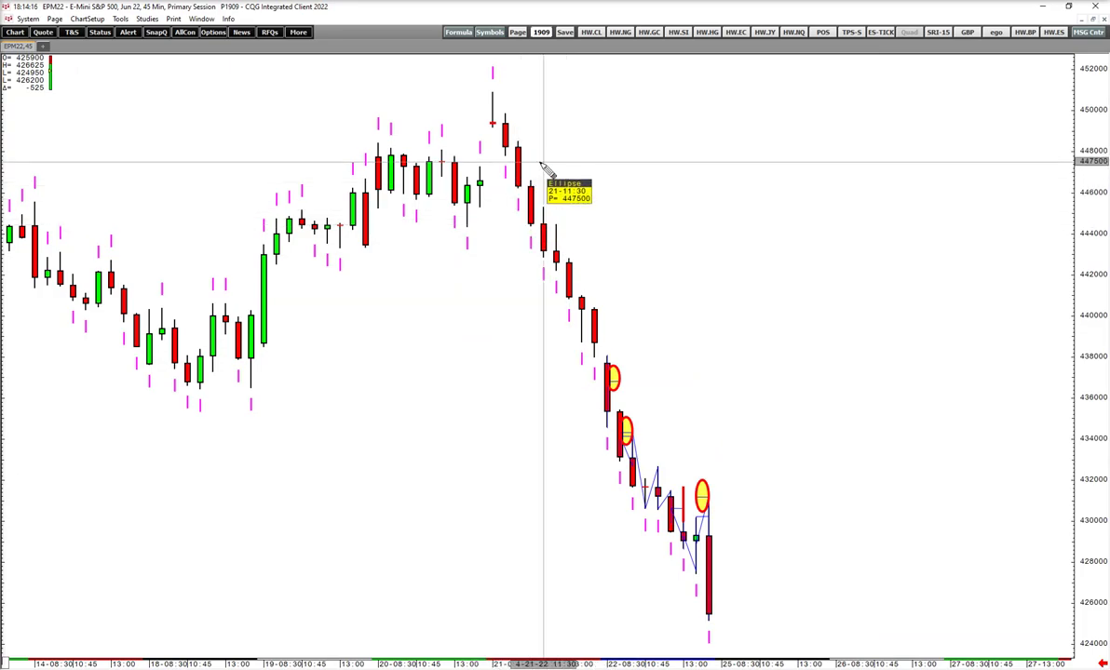
Step: Remove all the ellipses and trend lines from the 45-minute chart
right_click(810, 216)
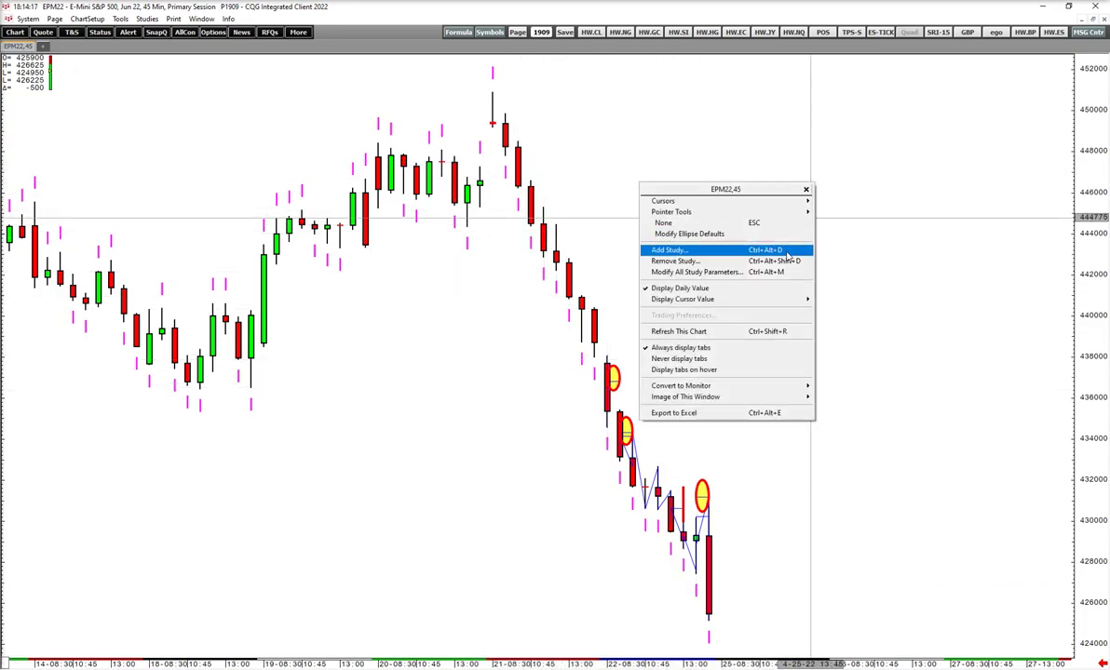
click(786, 262)
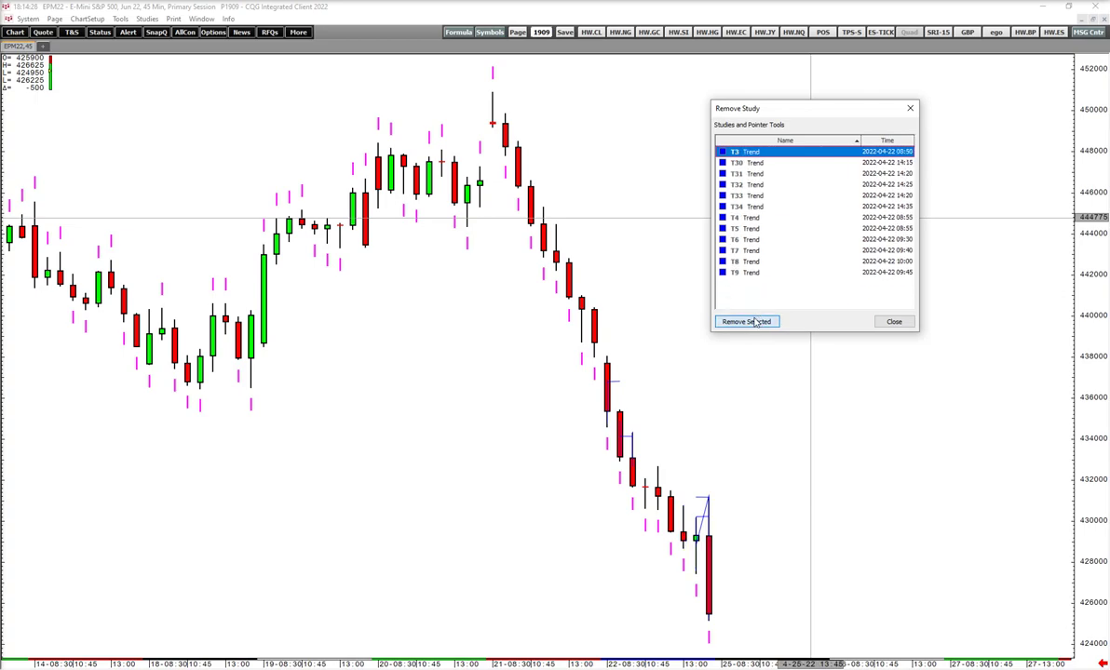
click(755, 322)
click(755, 322)
click(755, 322)
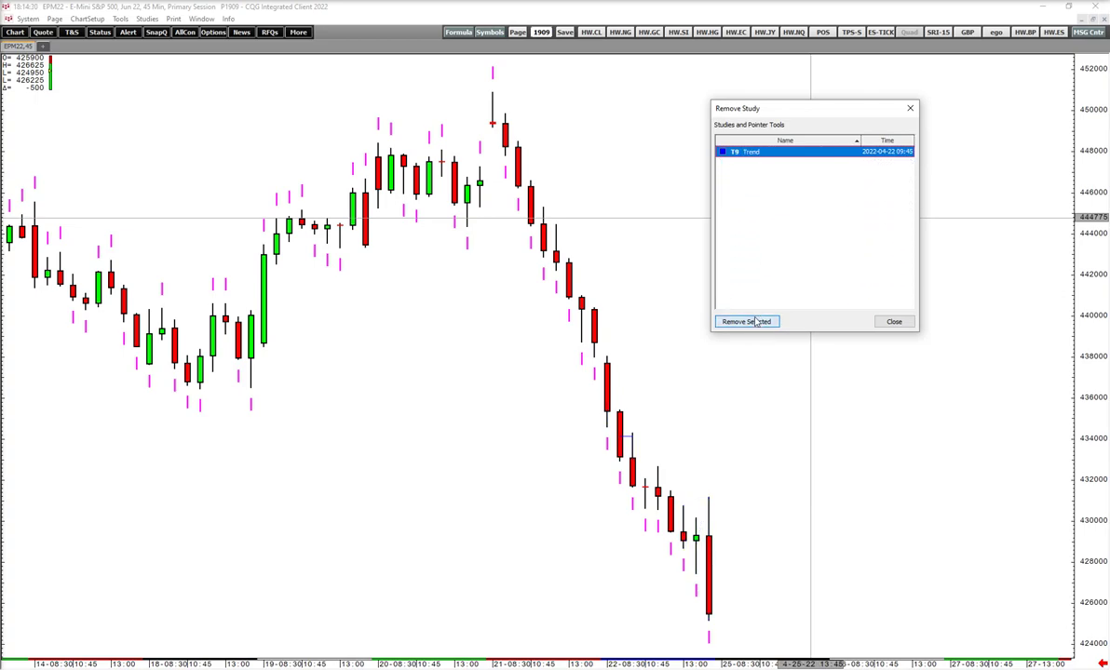
click(755, 322)
Step: Draw a trend line from the 21 April 08:30 high to the 22 April 14:30 low
drag(769, 372, 988, 368)
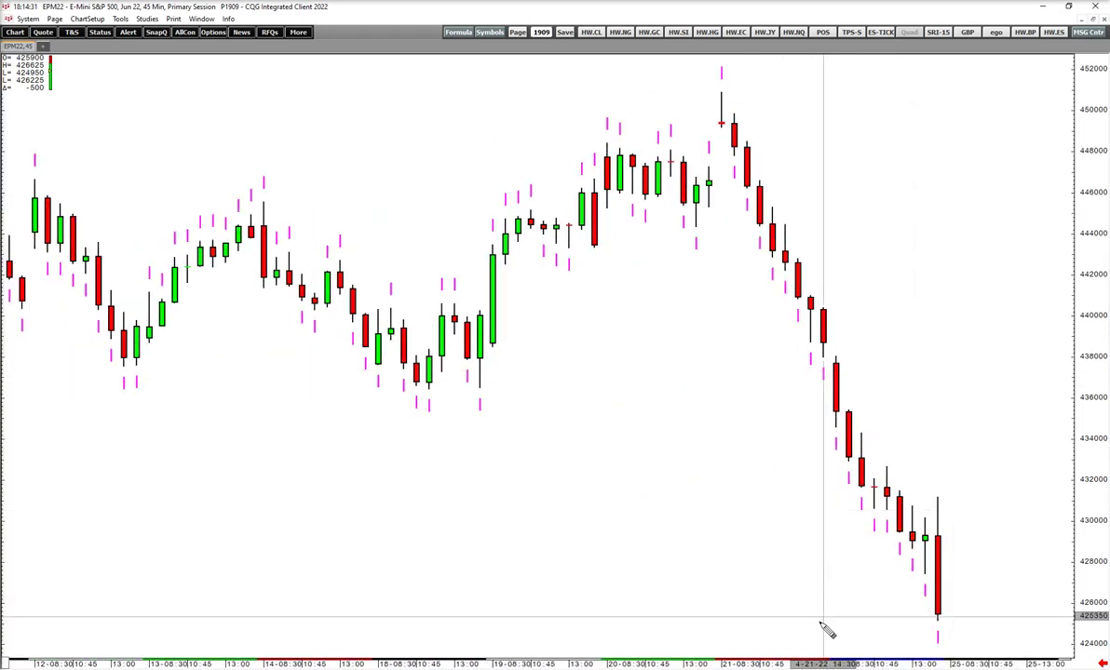
drag(823, 665, 687, 665)
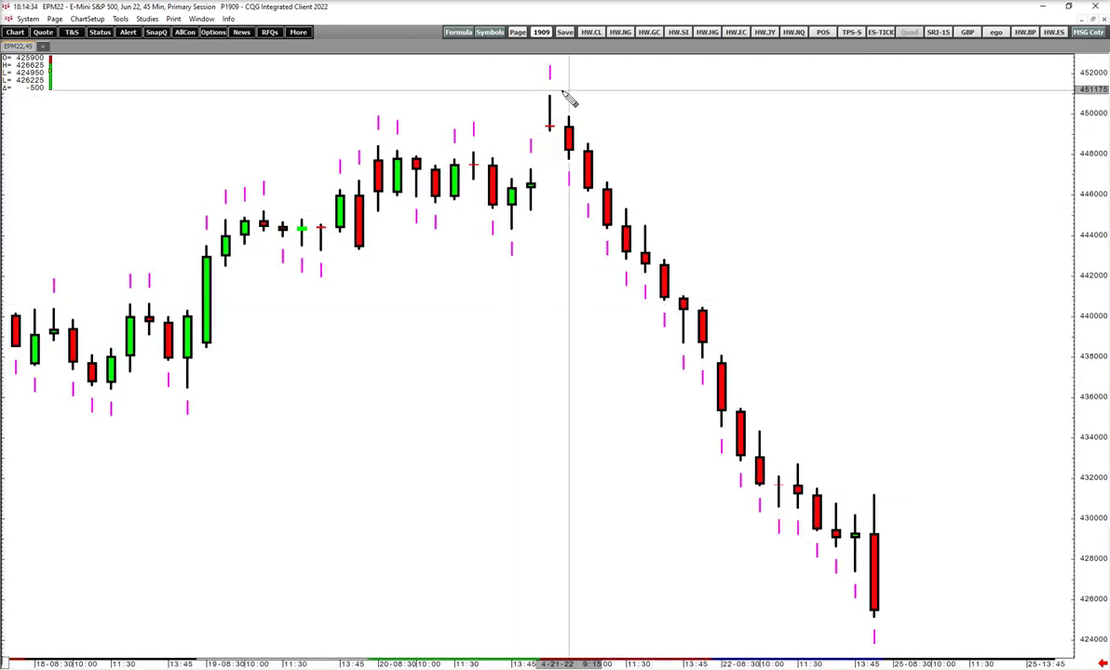
drag(550, 96, 875, 548)
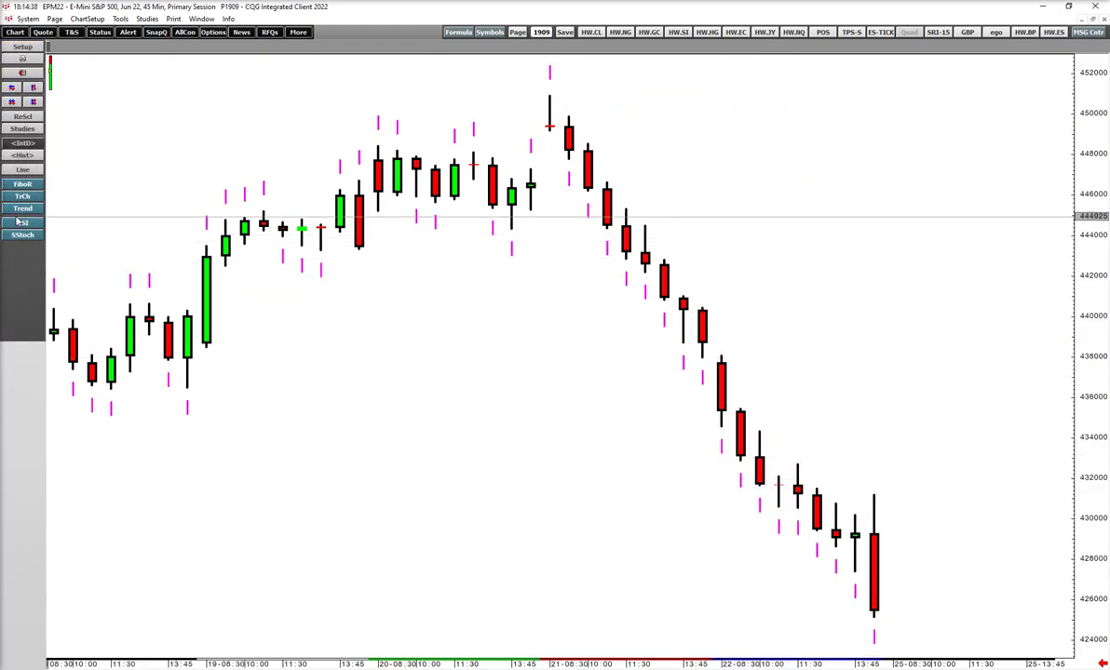
click(21, 209)
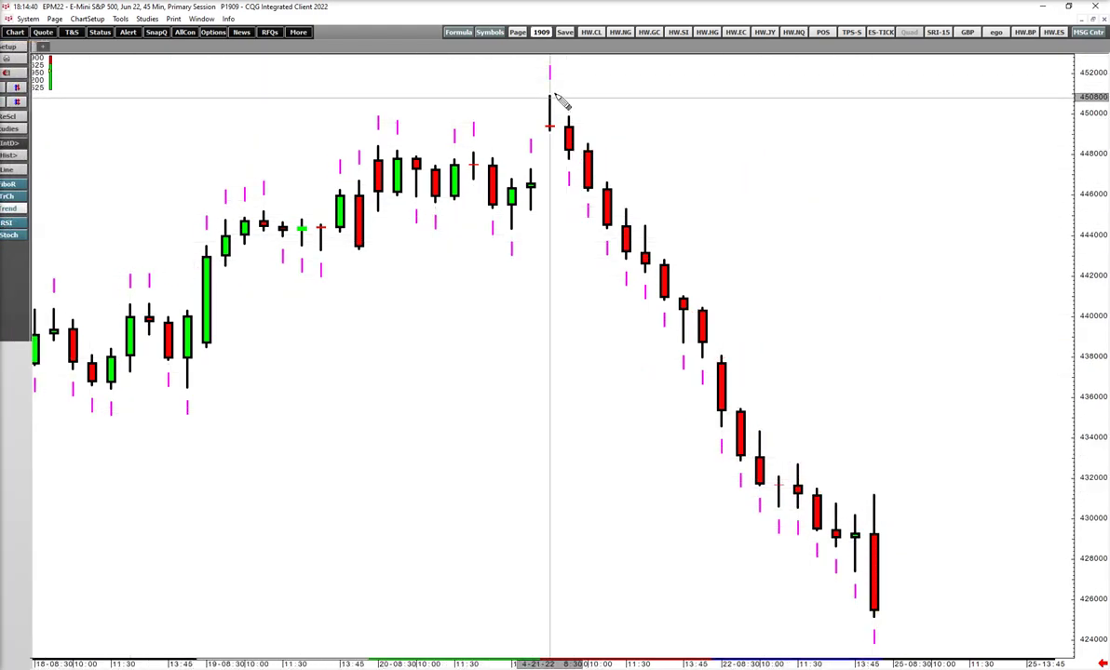
drag(549, 97, 875, 619)
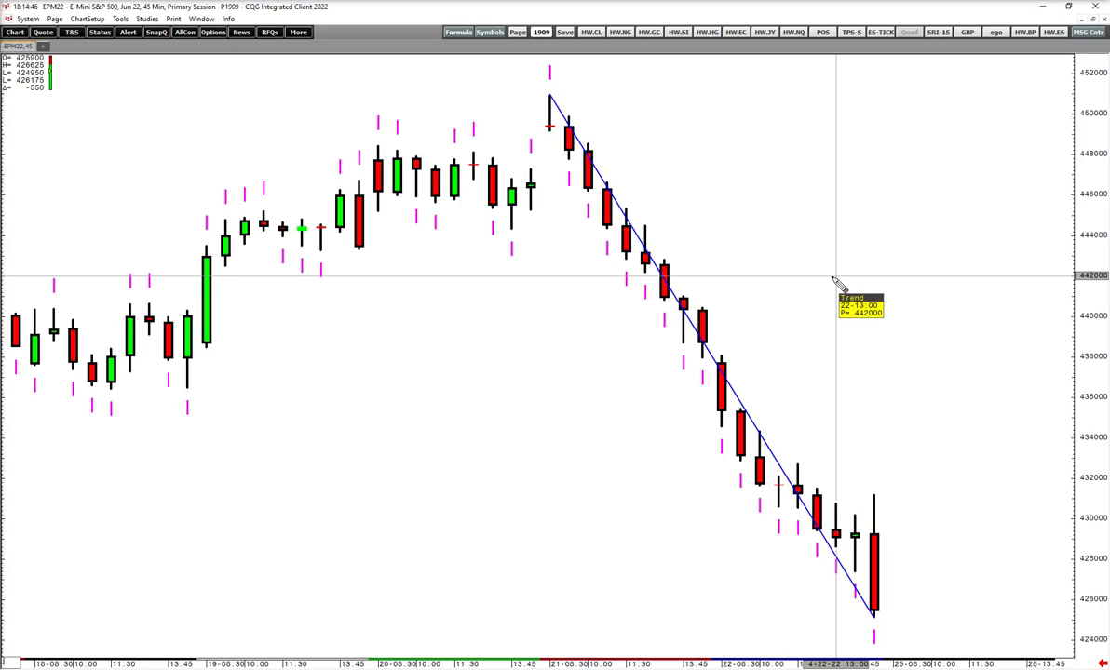
Step: Switch to 15-minute bars and draw trend lines along the rallies from the 21 April 12:15 low and the 22 April 11:00, 13:00 and 14:00 lows
text(,15)
key(Return)
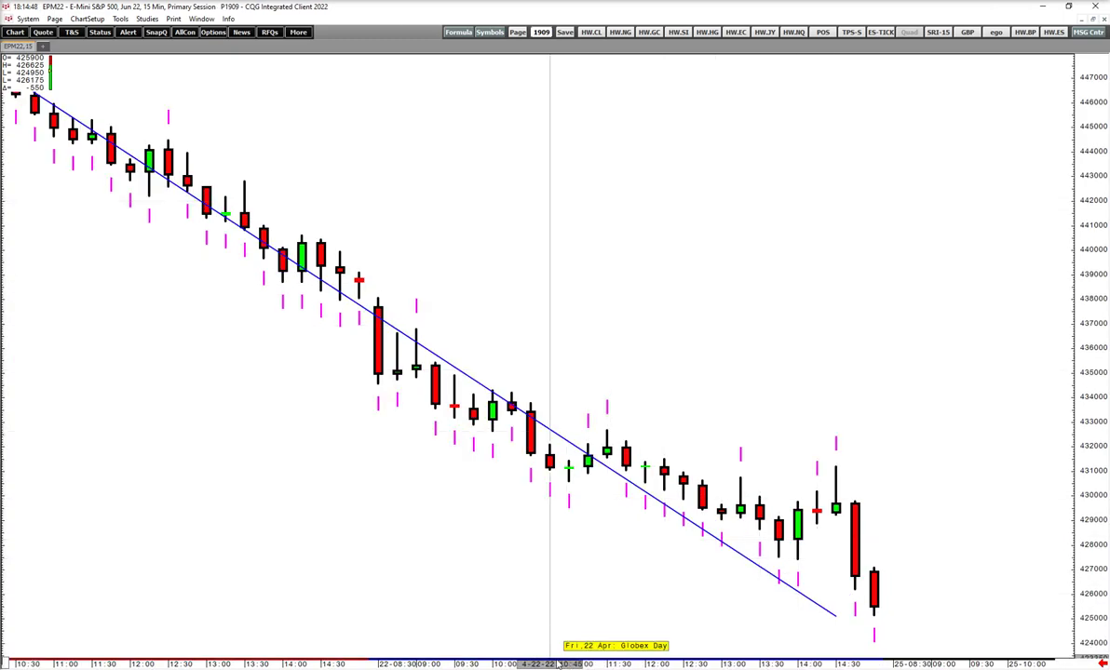
drag(558, 665, 611, 663)
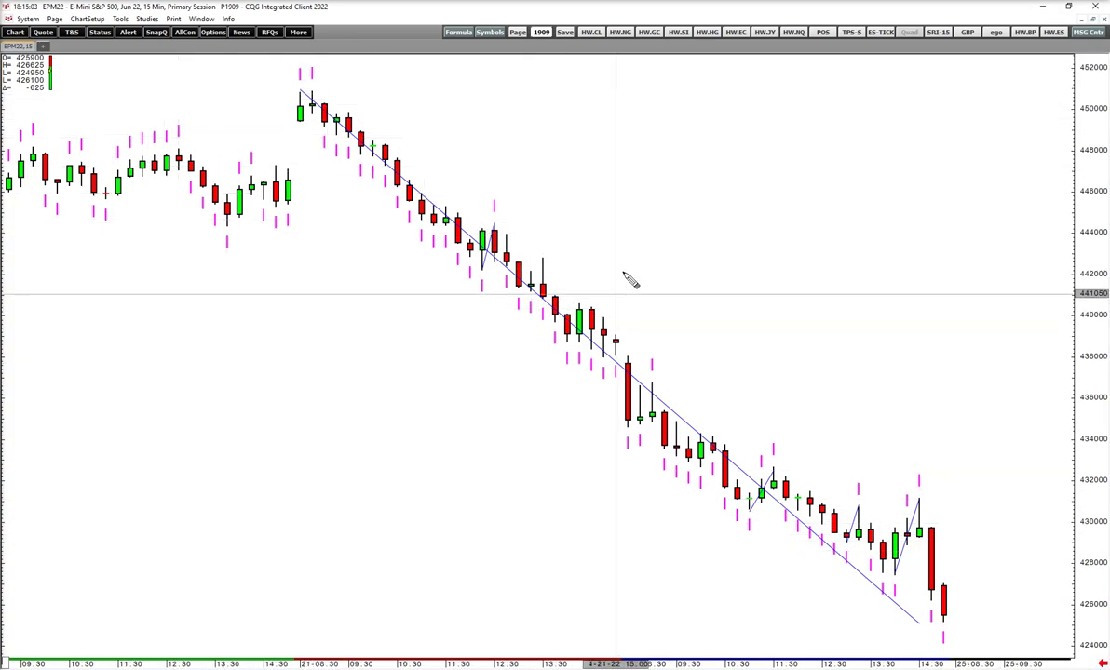
mouse_move(610, 165)
mouse_down()
mouse_move(627, 165)
mouse_move(612, 179)
mouse_up()
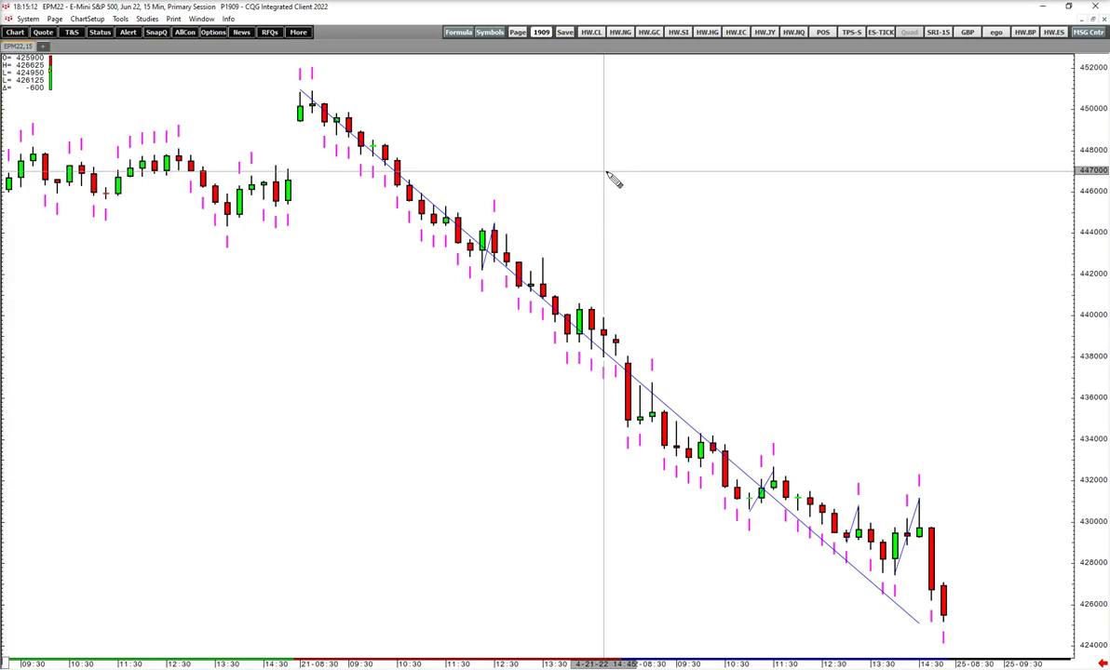
Step: Switch the chart to daily bars and remove all its trend lines
text(d)
key(Return)
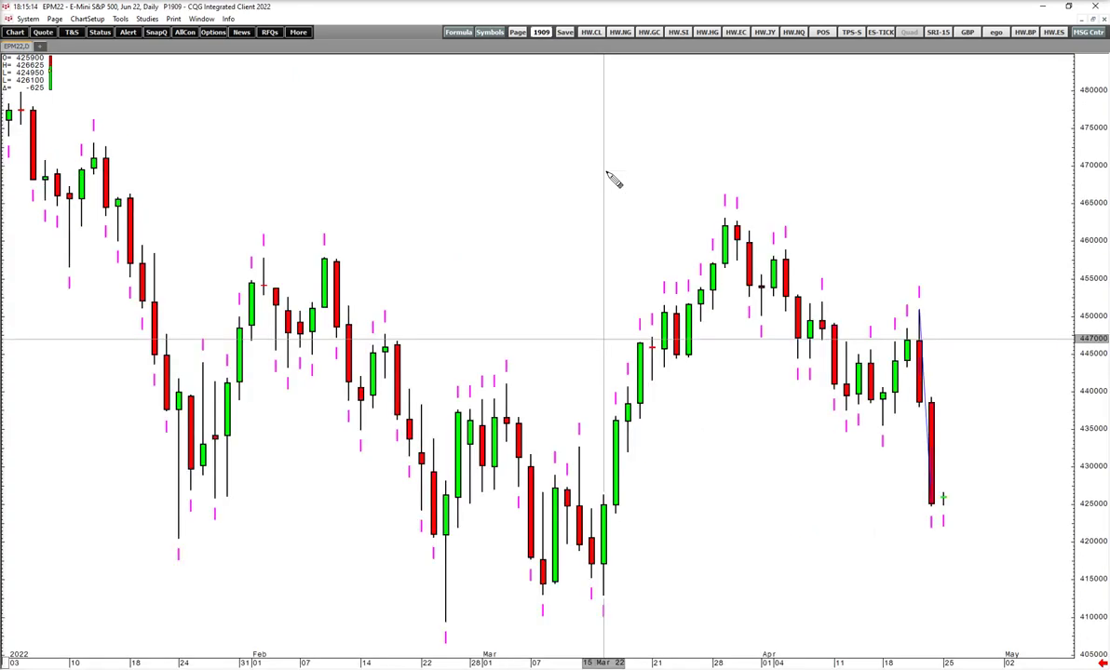
right_click(943, 97)
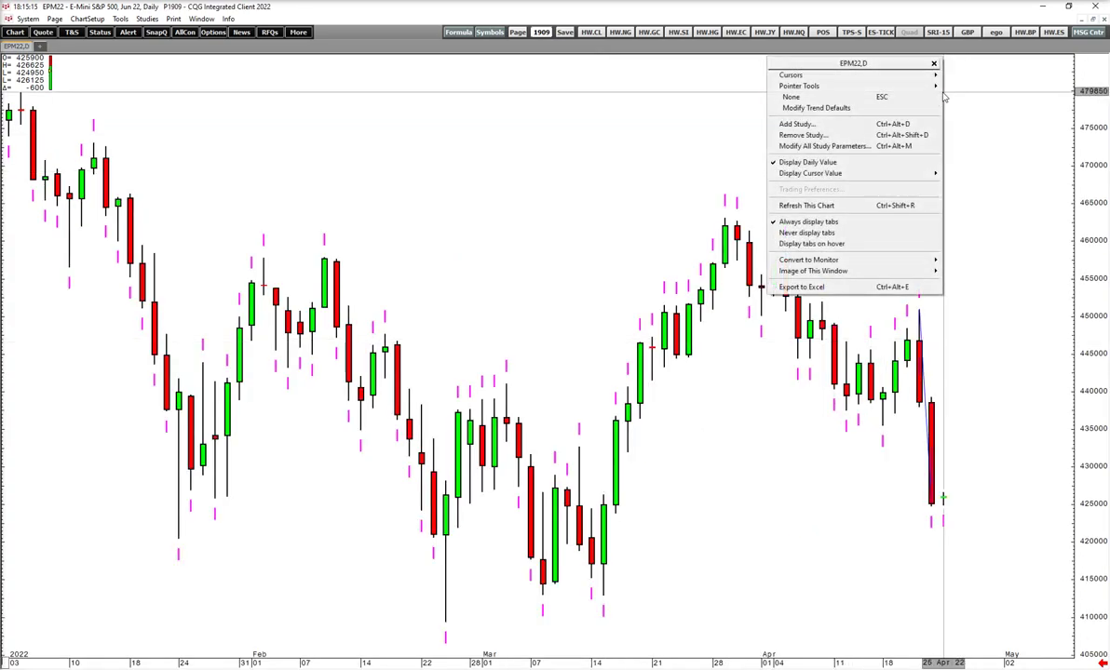
click(901, 139)
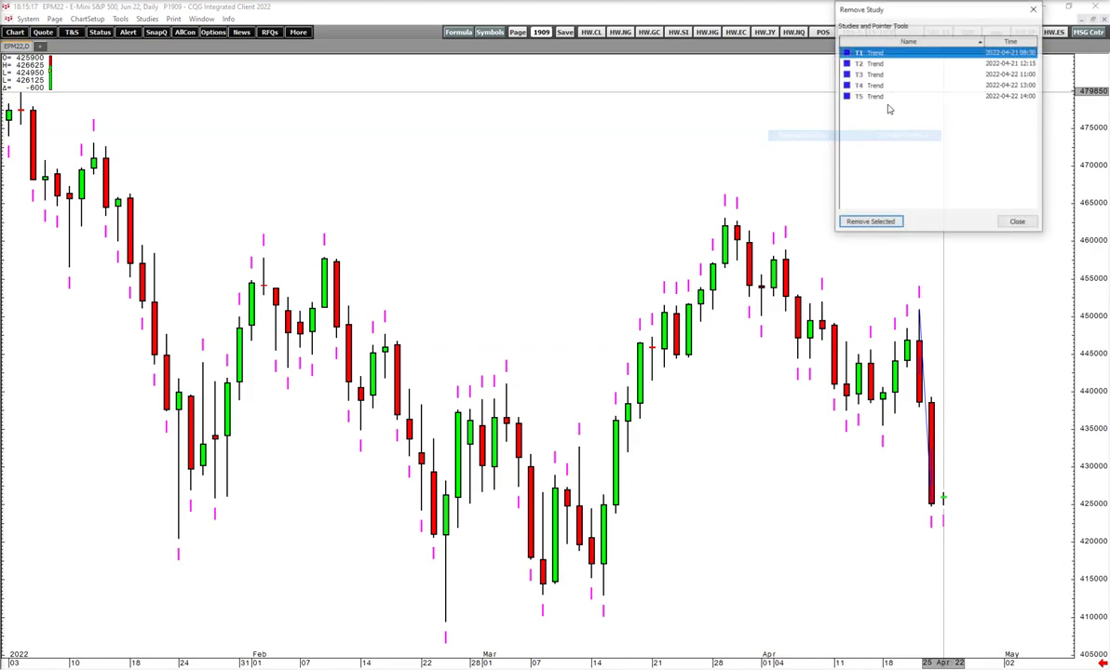
click(873, 224)
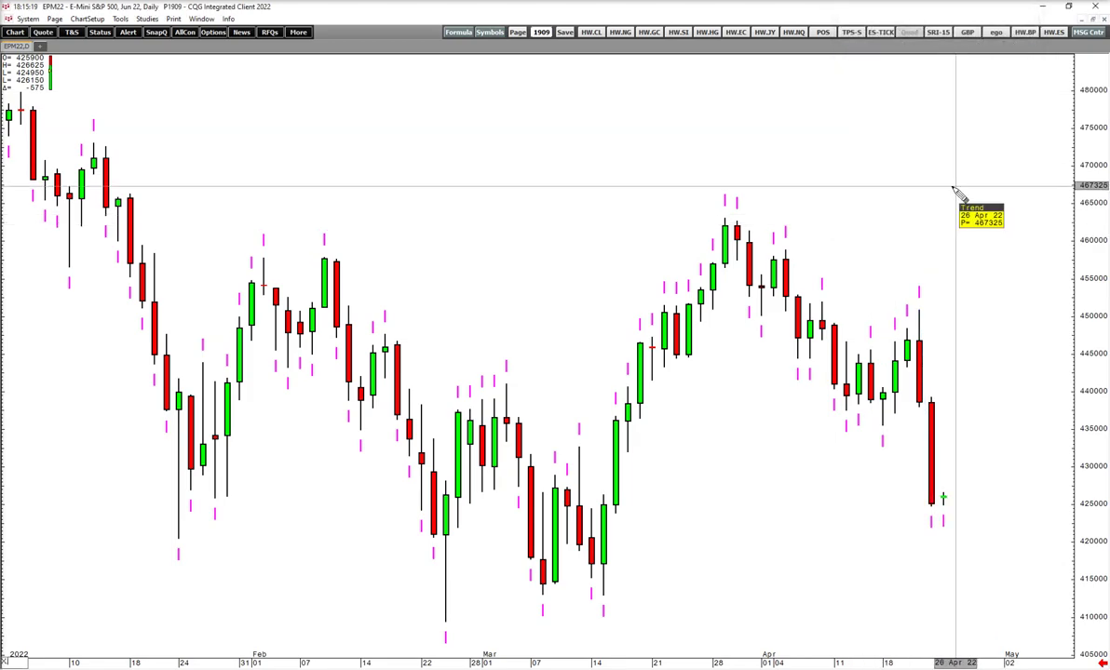
Step: Load the S&P 500 cash index, symbol X.US.SPX, on the daily chart
text(X.US.SPX)
key(Return)
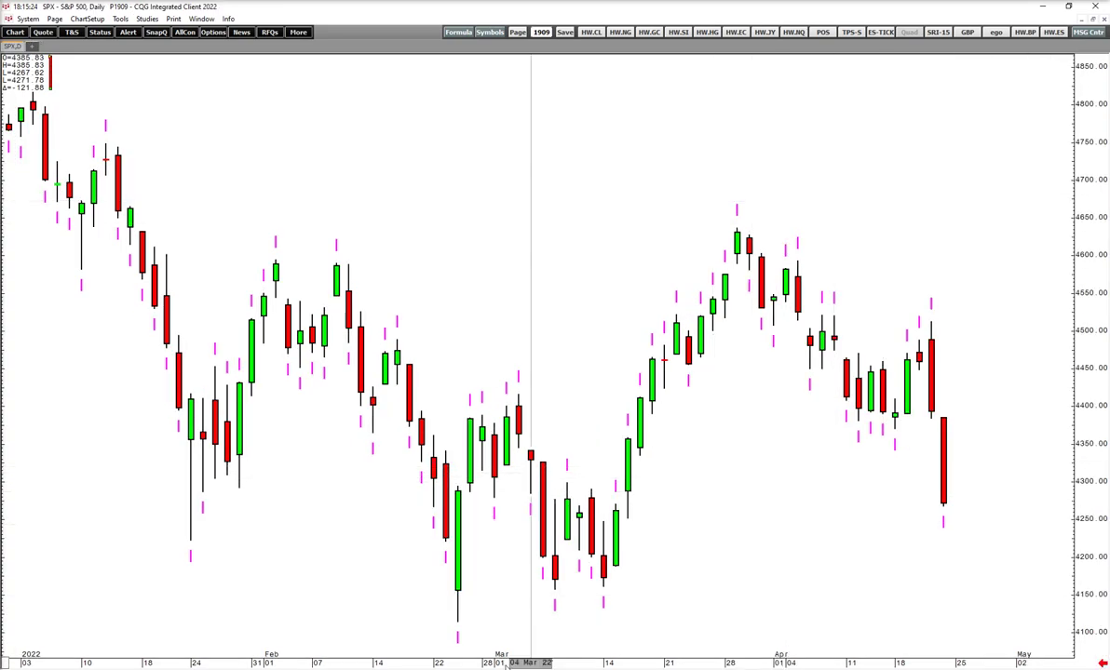
drag(511, 665, 519, 664)
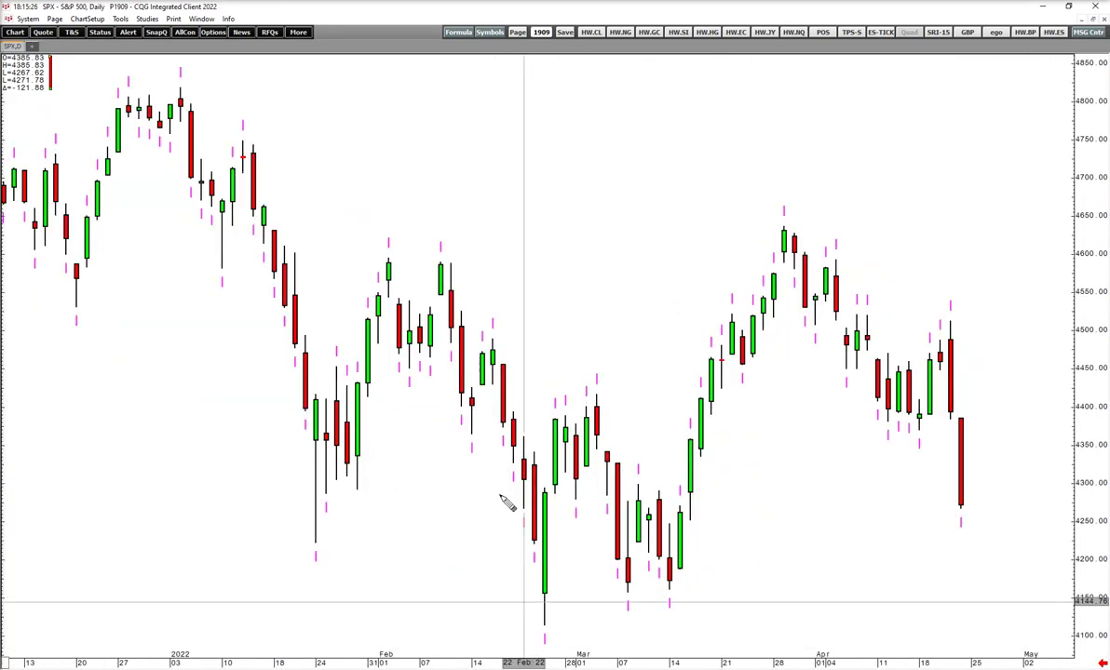
Step: Trace the swings from the 4 January 2022 high through the 10 January low and 12 January high to the 24 January low
drag(431, 206, 722, 186)
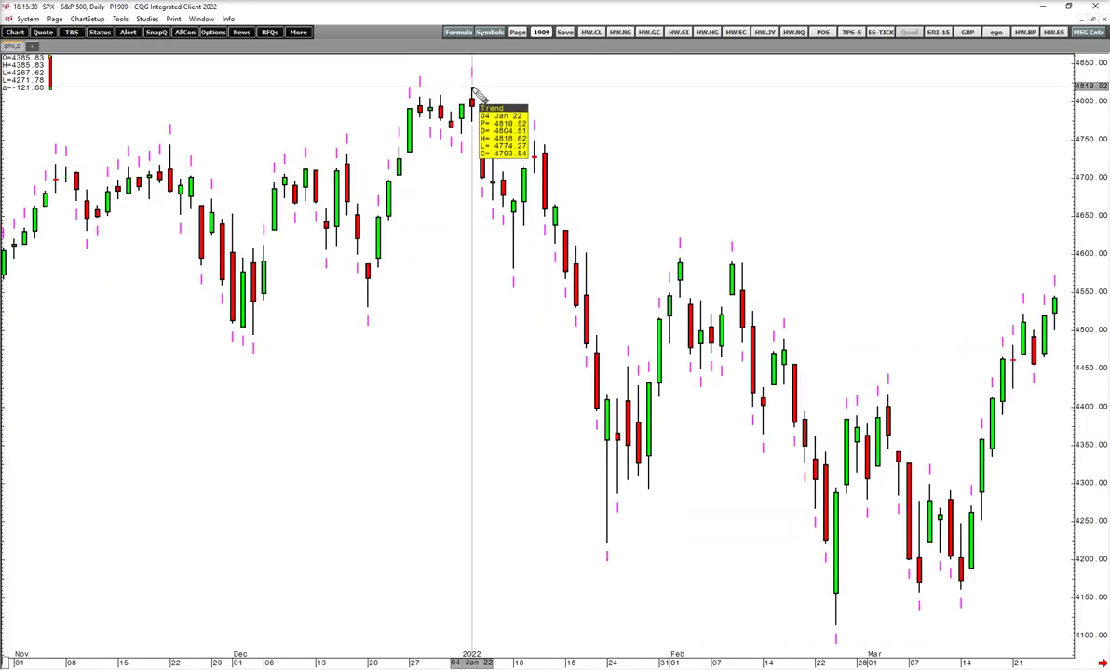
mouse_move(473, 90)
mouse_down()
mouse_move(568, 259)
mouse_move(514, 267)
mouse_up()
click(535, 139)
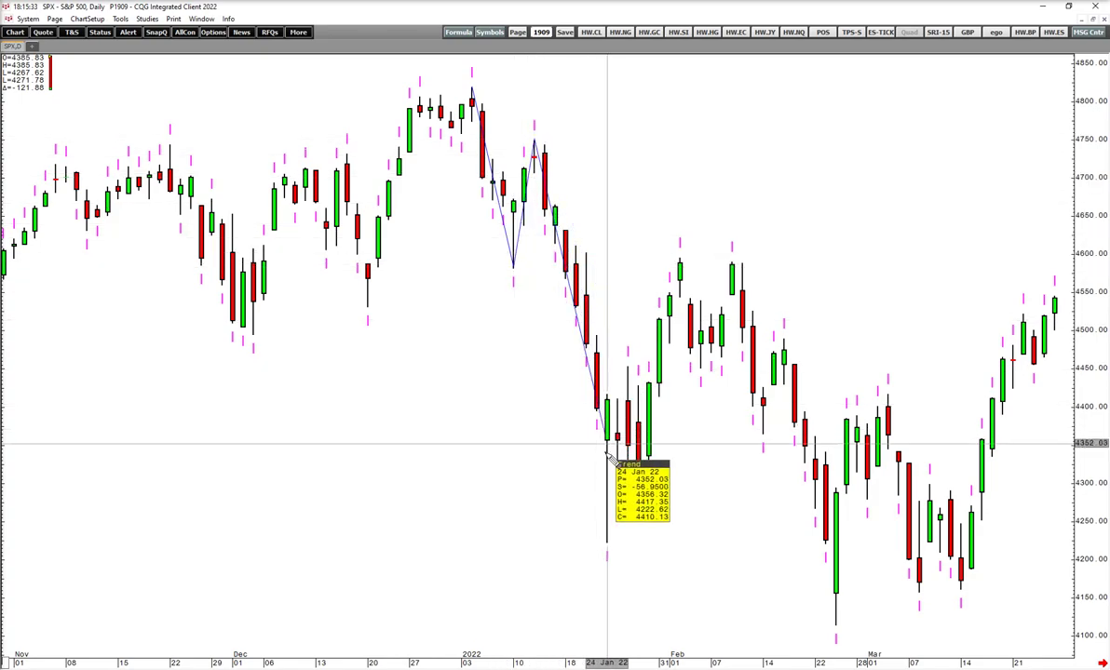
click(607, 546)
drag(675, 557, 819, 557)
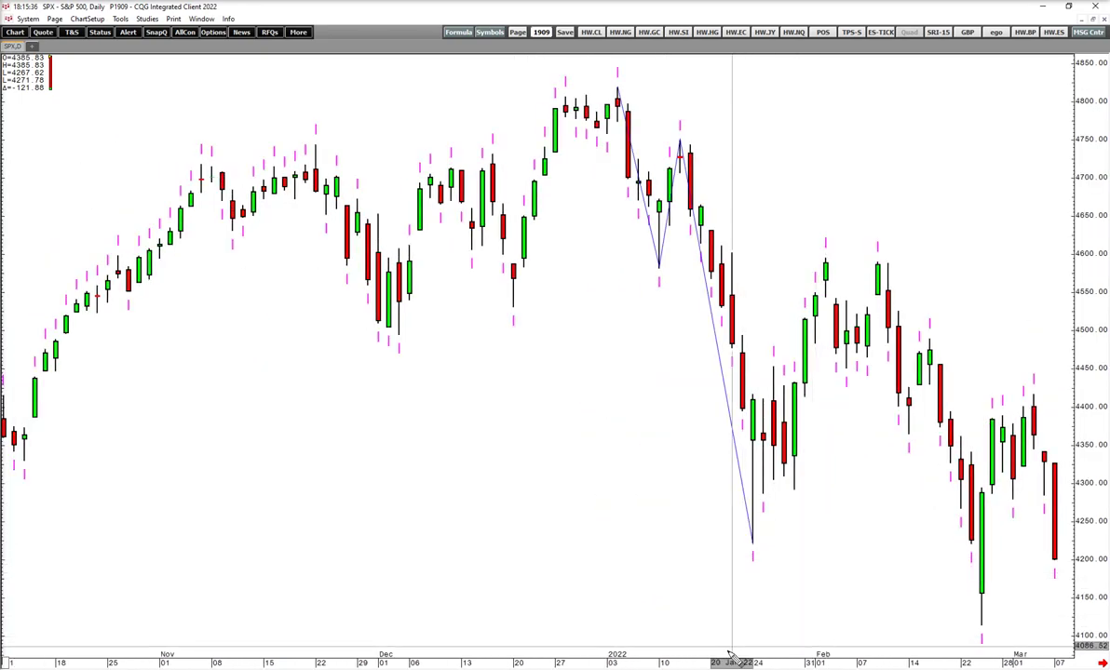
drag(717, 662, 700, 662)
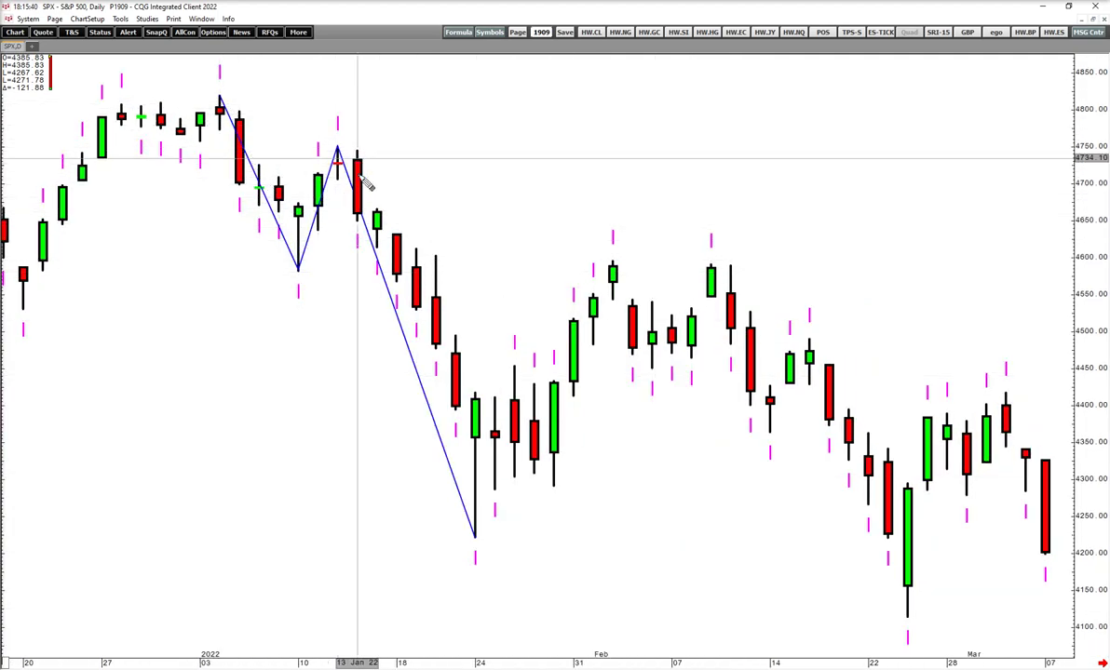
drag(474, 540, 513, 366)
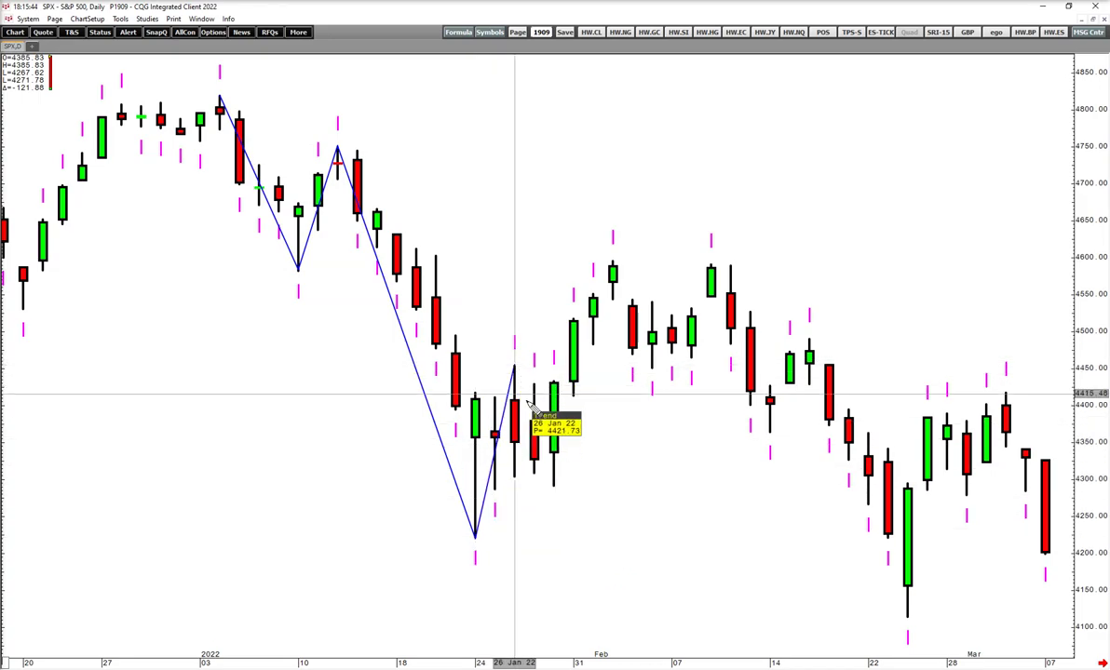
right_click(464, 493)
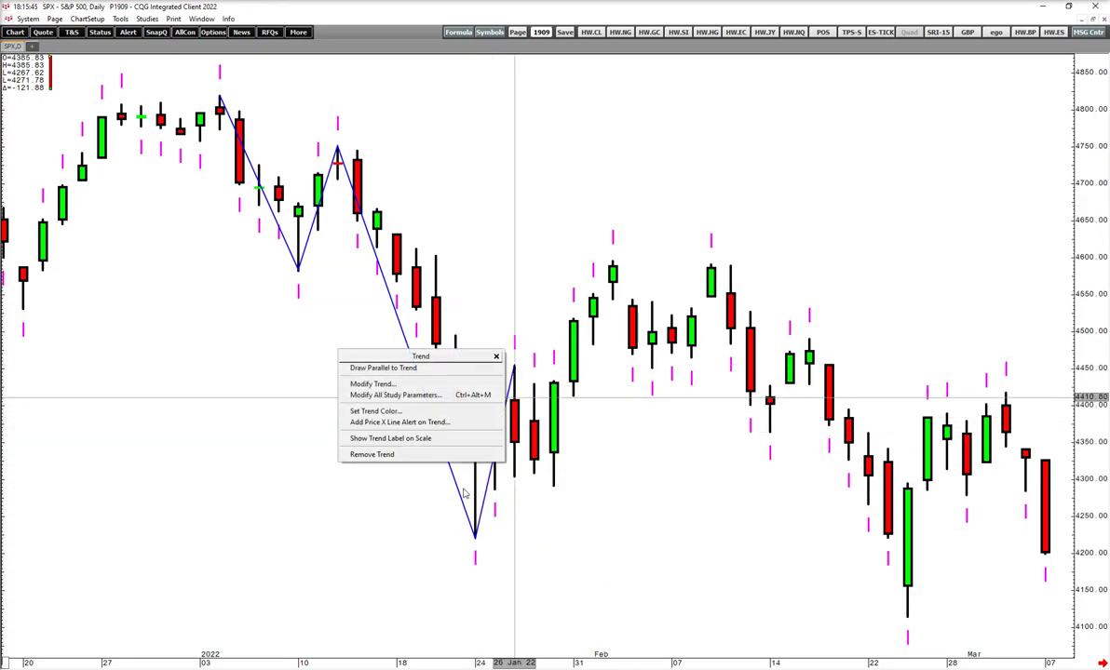
click(372, 455)
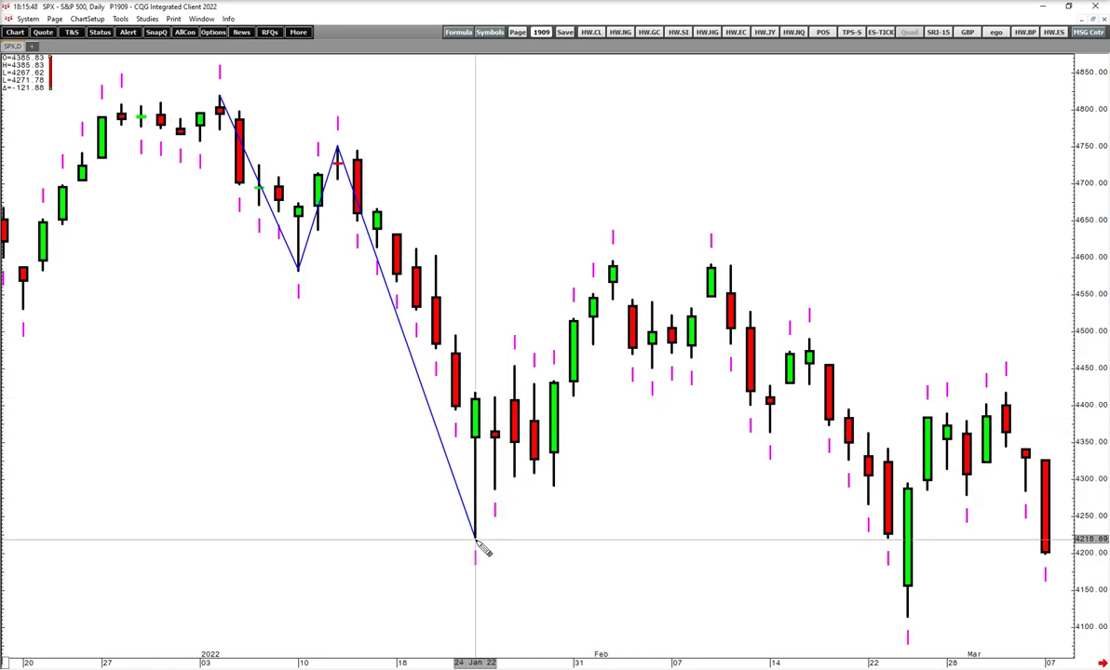
mouse_move(476, 539)
mouse_down()
mouse_move(554, 450)
mouse_move(554, 435)
mouse_up()
key(Delete)
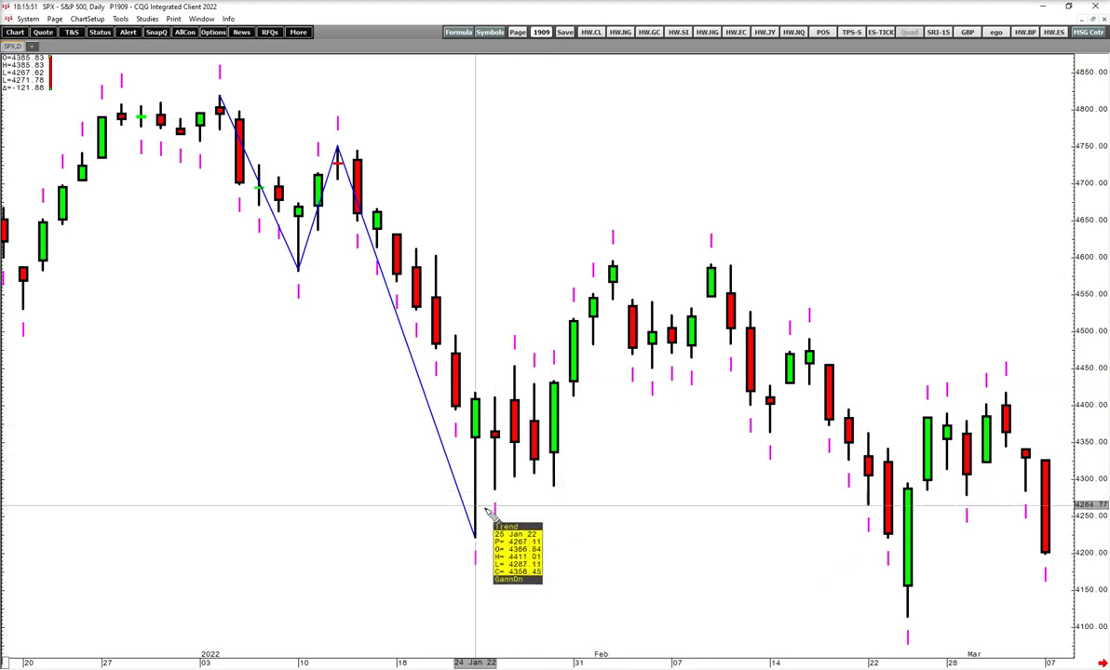
Step: Trace the swings from the 24 January low through the 2 February high and 4 February low to the 9 February high
drag(475, 538, 717, 284)
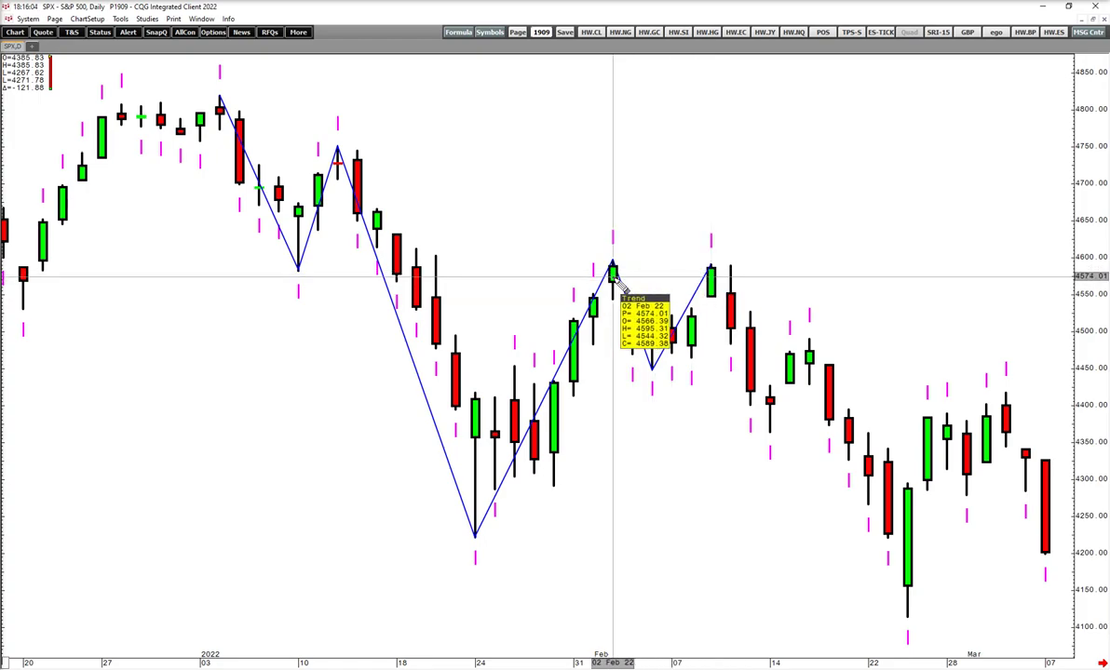
key(Right)
key(Right)
key(Right)
key(Right)
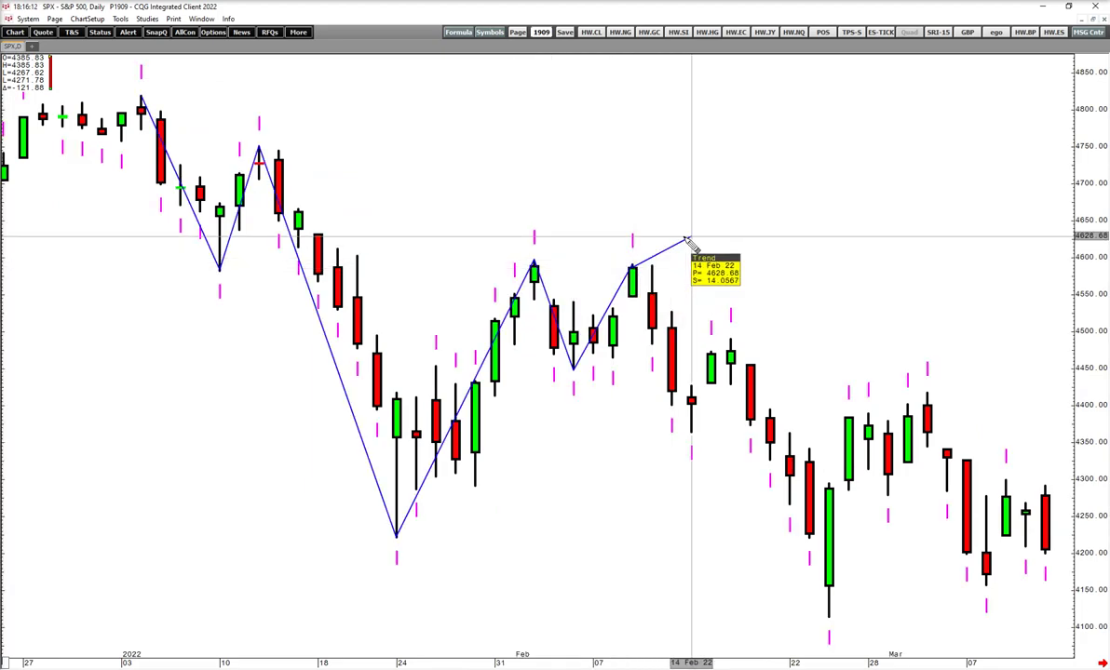
drag(747, 198, 850, 200)
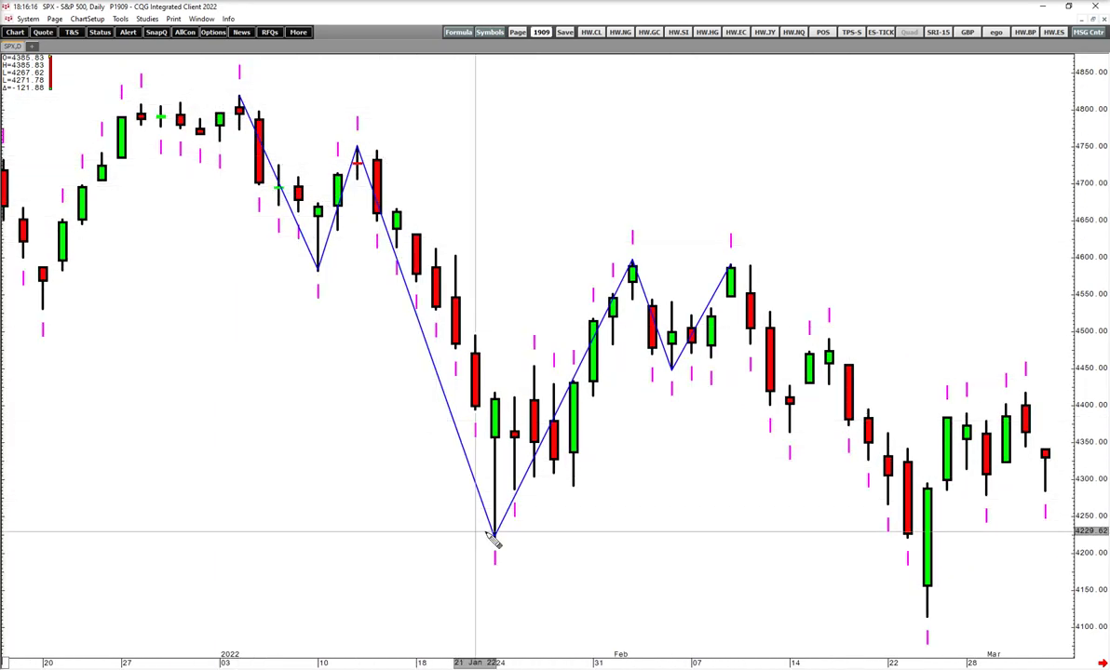
Step: Trace the swings from the 9 February high through the 14 February low and 16 February high to the 24 February low
scroll(556, 389, down, 5)
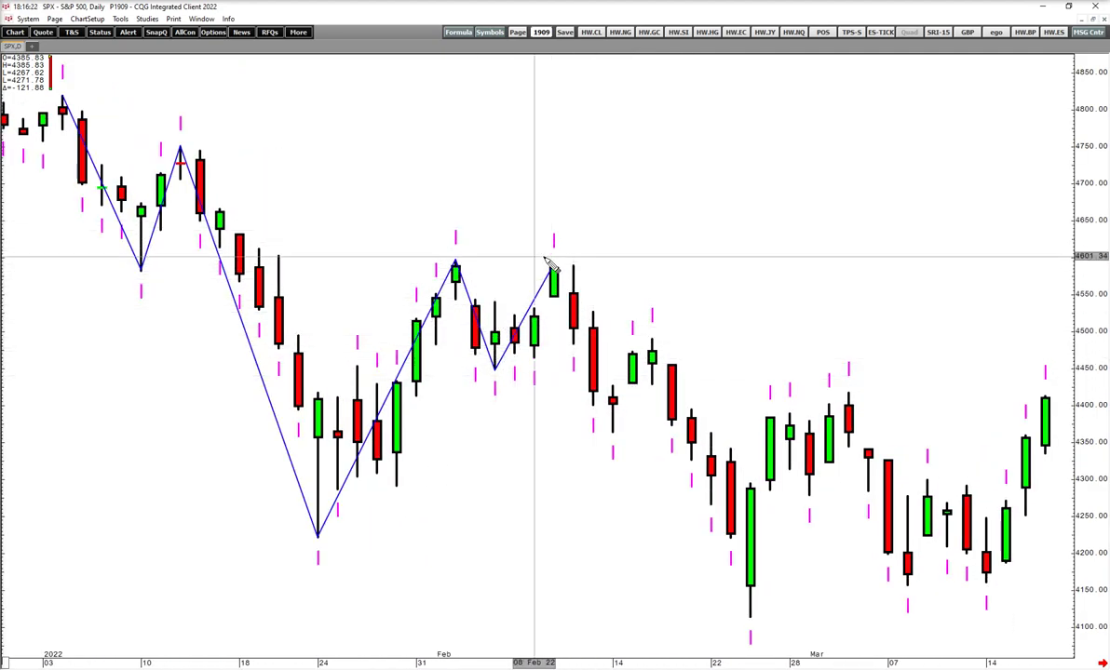
right_click(556, 263)
click(573, 248)
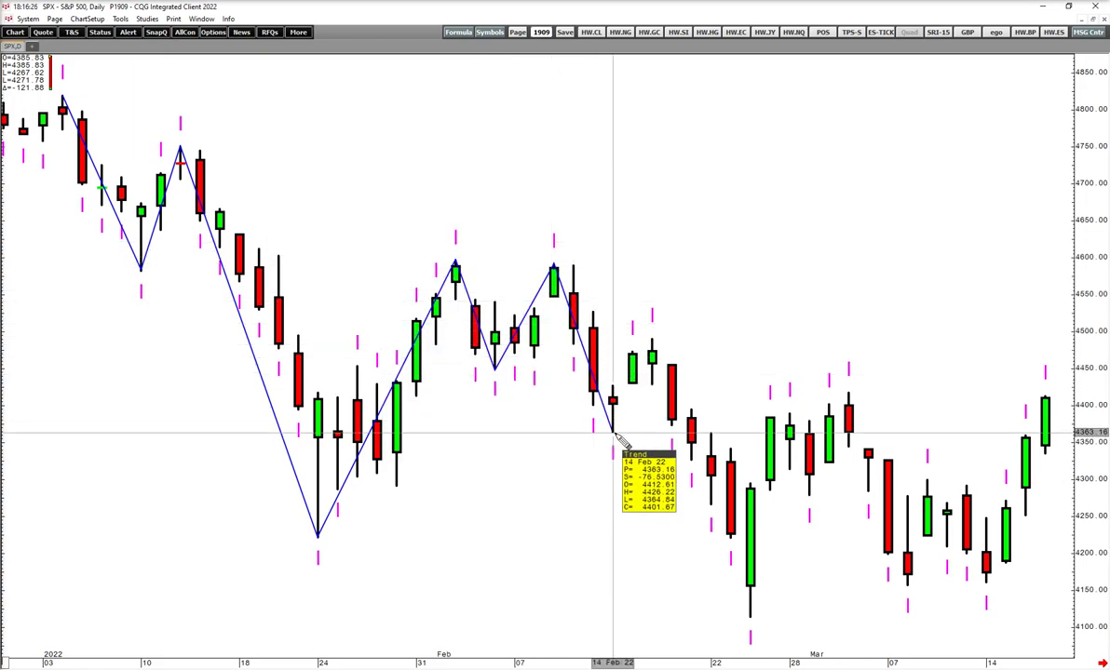
click(652, 341)
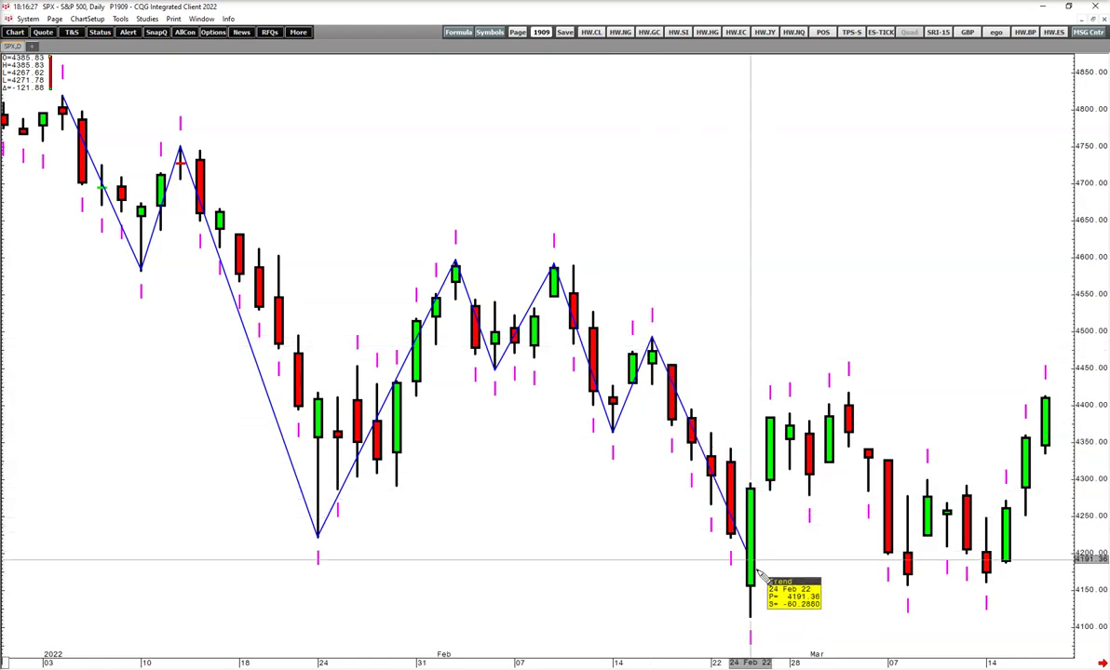
click(750, 618)
Step: Trace the swings from the 24 February low through the 28 February high and 1 March low to the 3 March high
drag(780, 594, 622, 581)
click(574, 617)
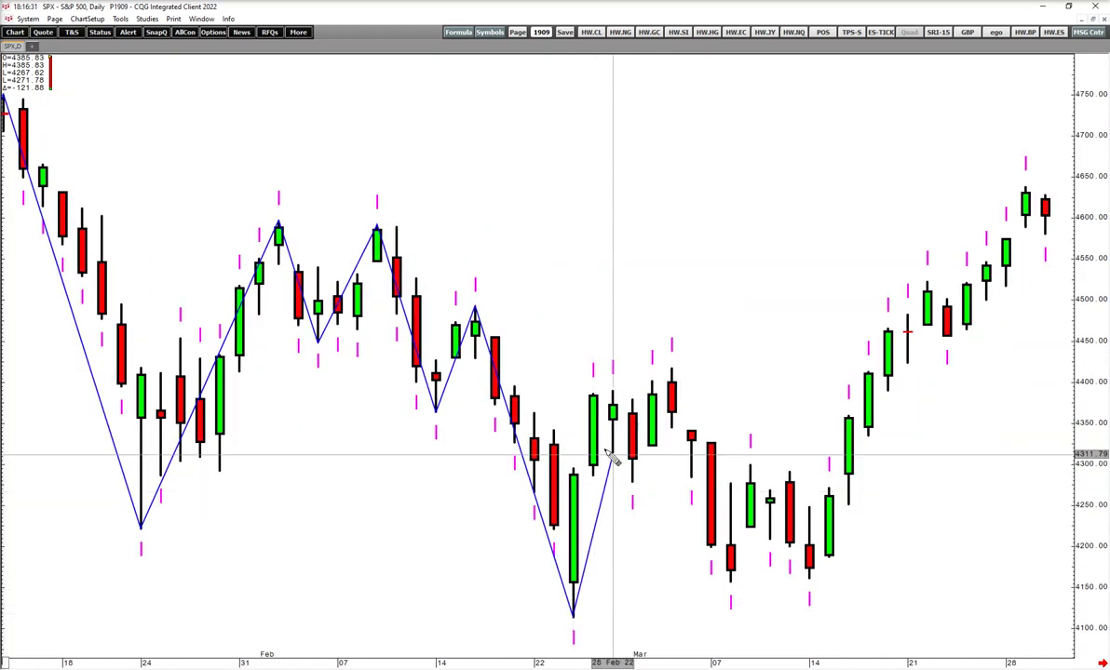
click(612, 394)
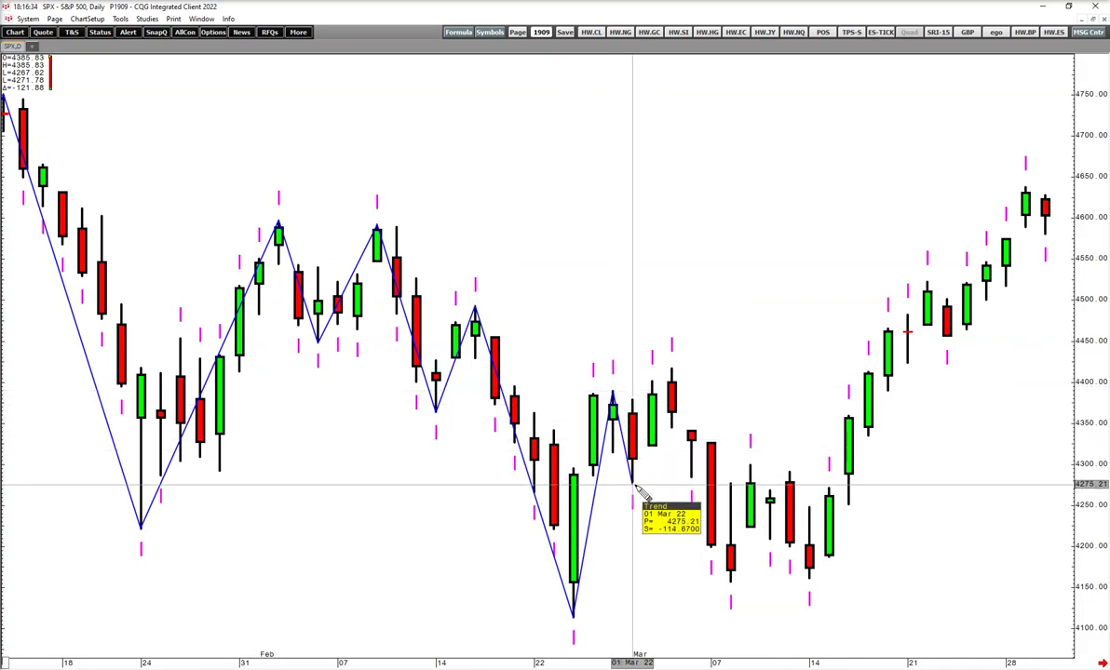
click(634, 485)
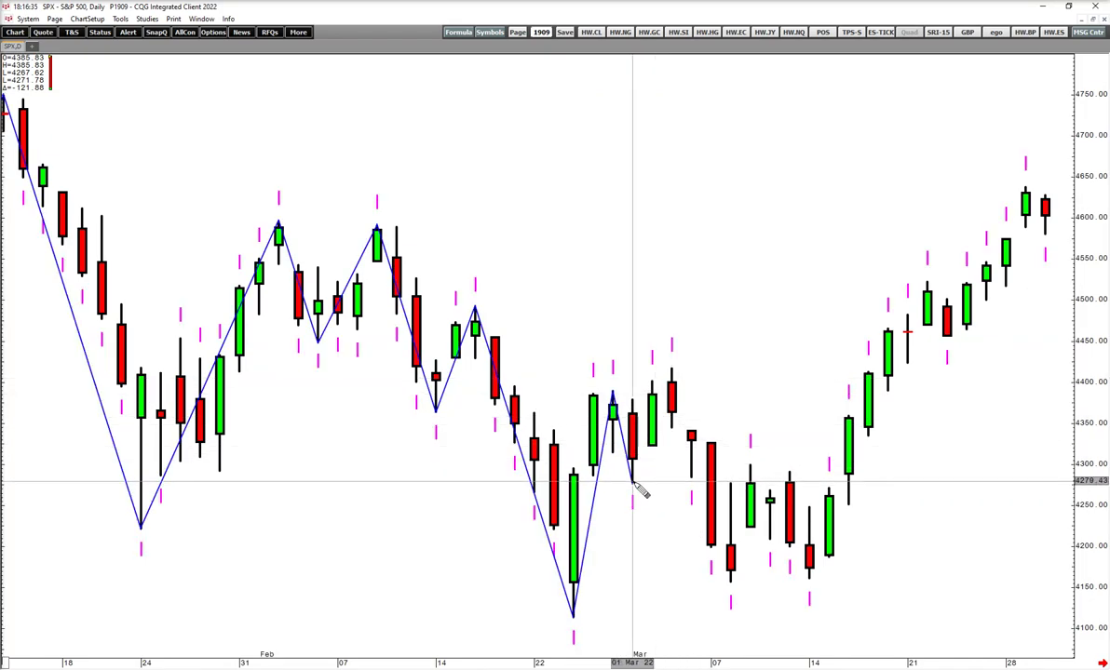
right_click(731, 374)
mouse_move(756, 412)
mouse_down()
mouse_move(588, 307)
mouse_move(570, 308)
mouse_up()
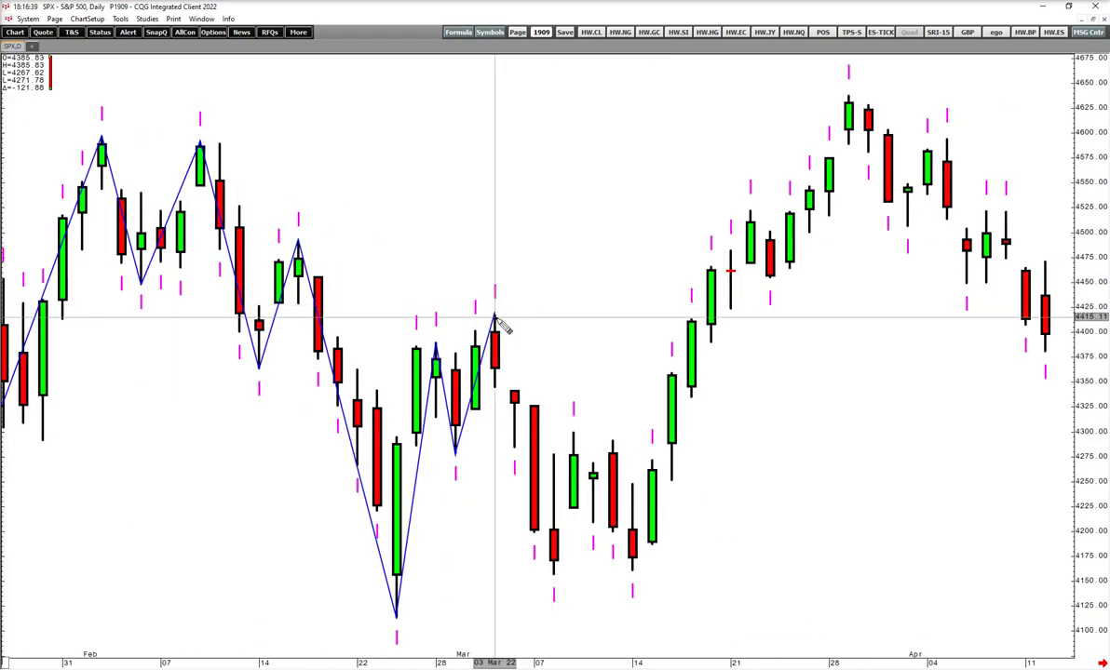
click(500, 320)
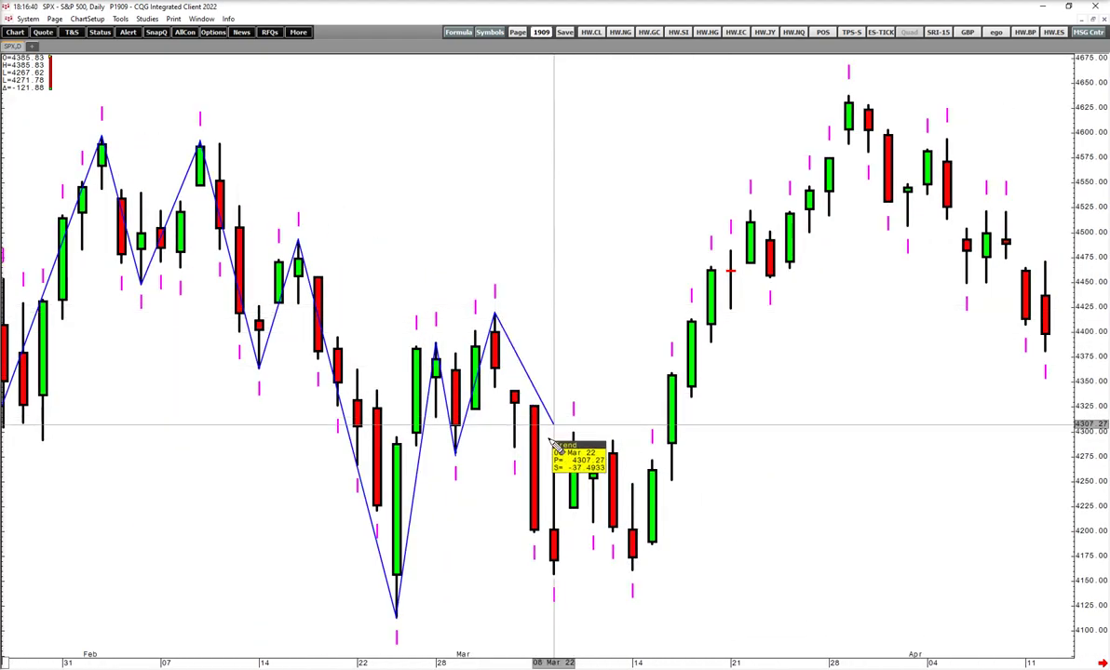
Step: Trace the swings from the 3 March high through the 8 March low and 9 March high to the 14 March low
click(555, 571)
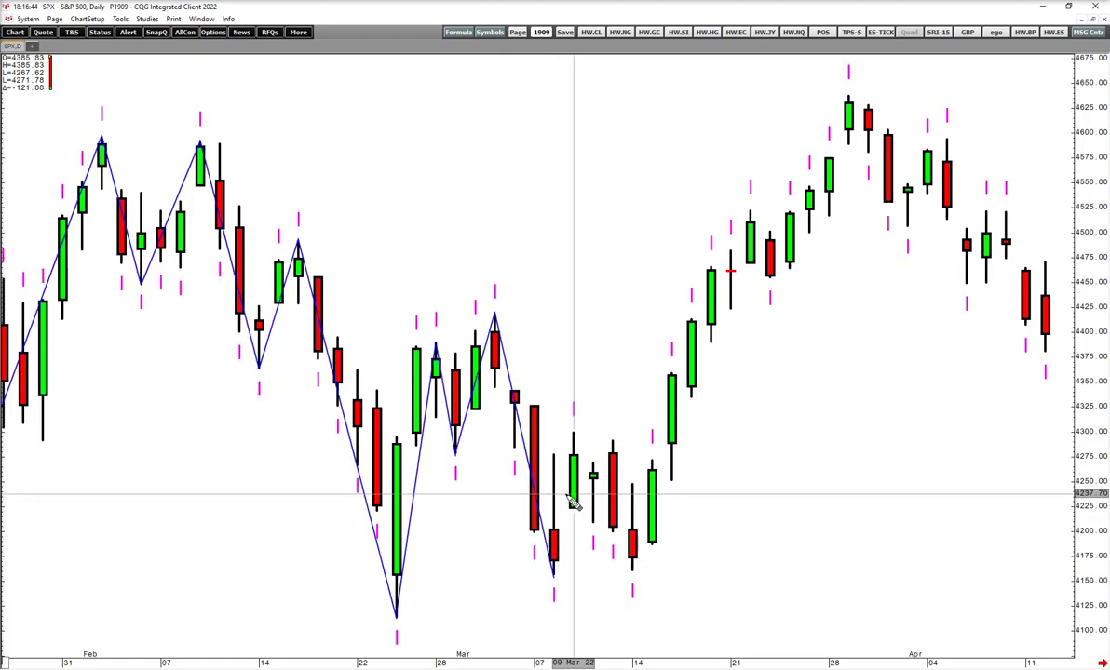
click(574, 436)
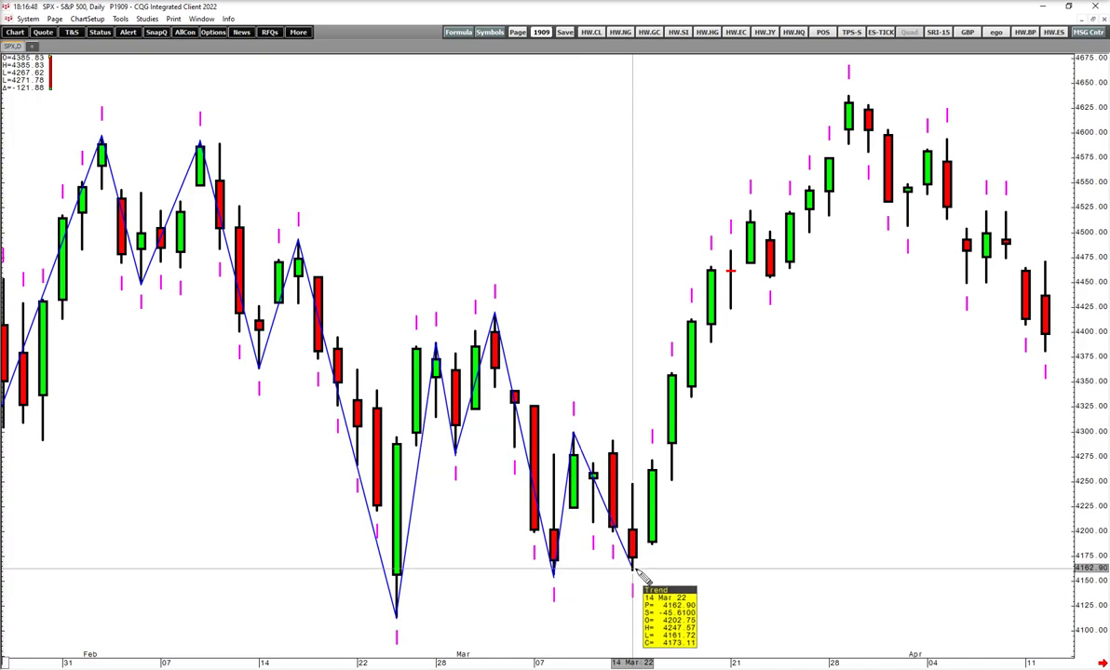
click(633, 572)
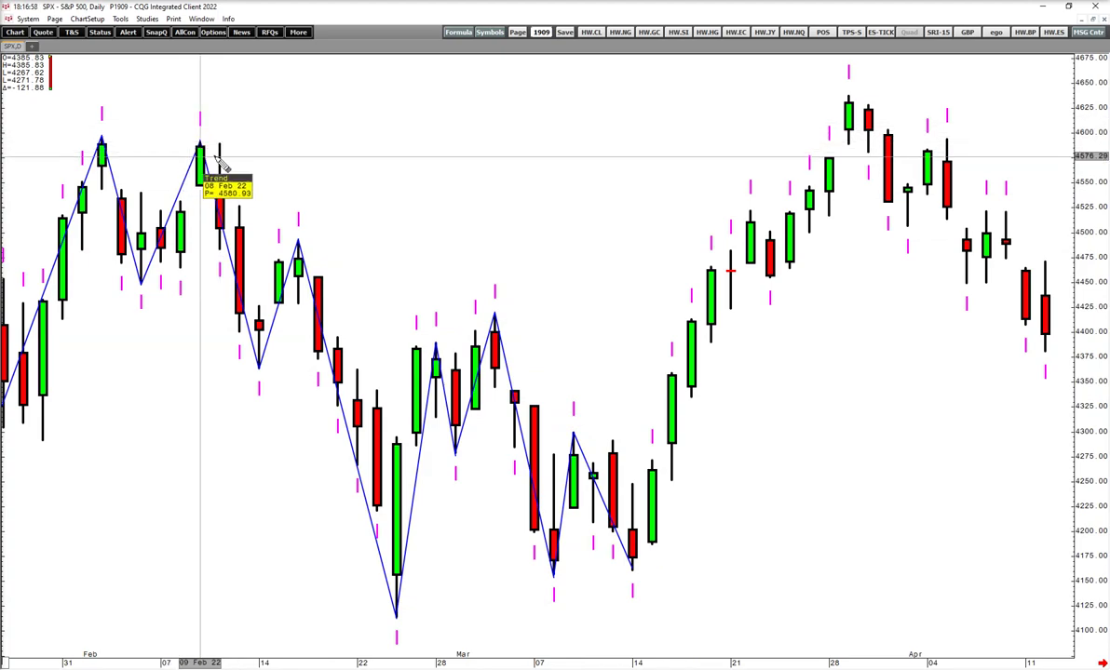
Step: Circle the 9 February swing high and the 14 March swing low with ellipses
right_click(269, 116)
mouse_move(241, 105)
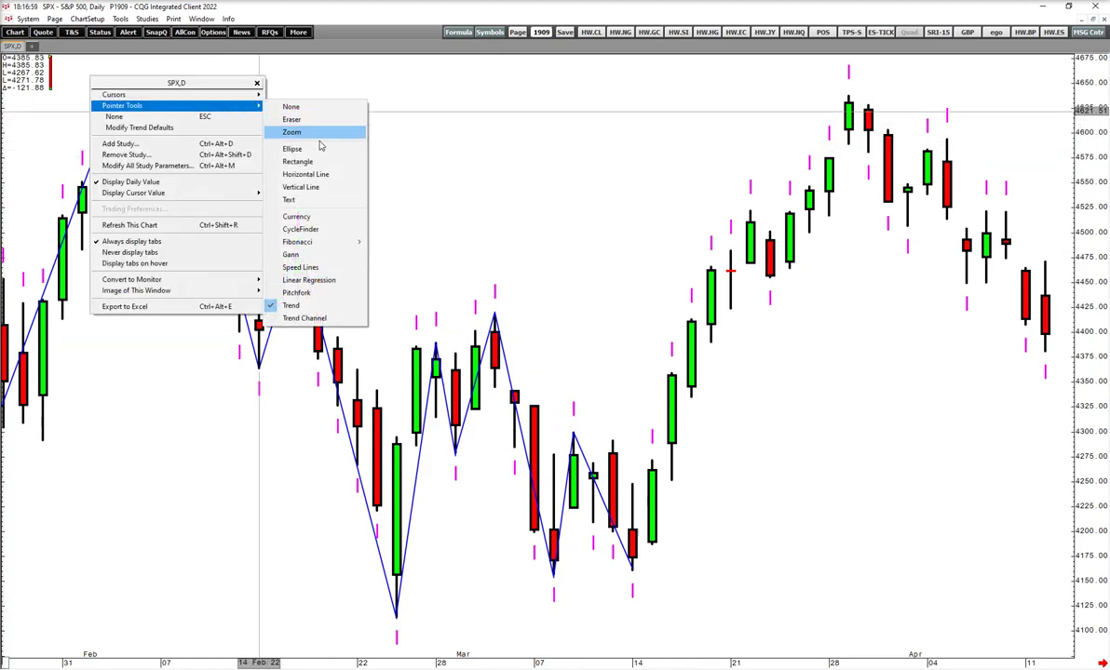
click(289, 143)
drag(181, 122, 220, 168)
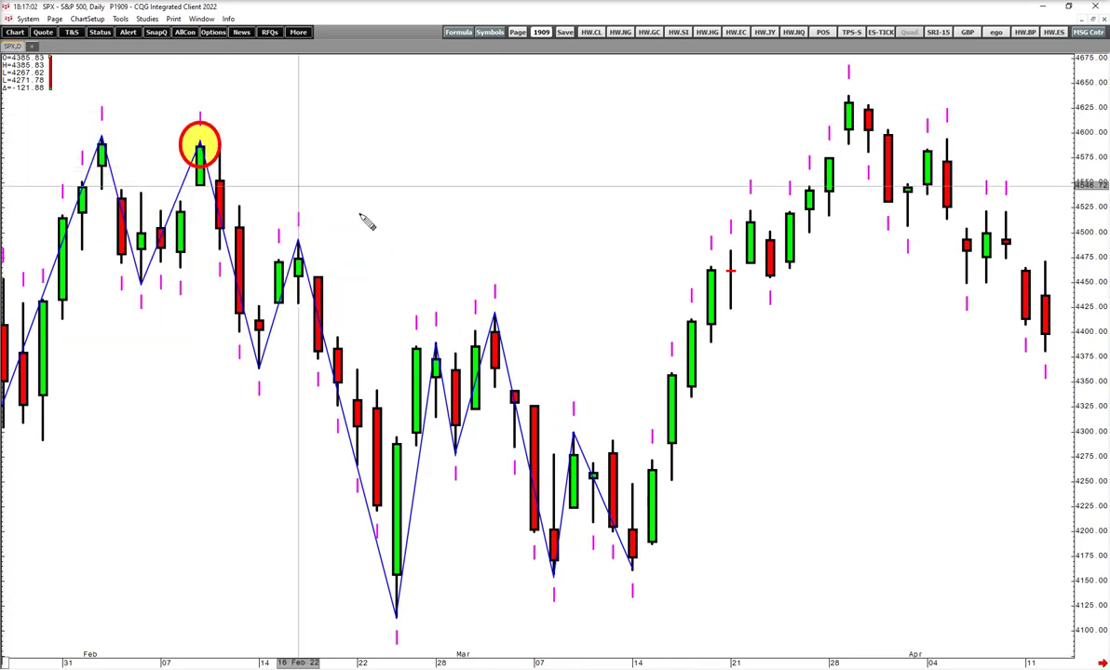
drag(614, 551, 654, 592)
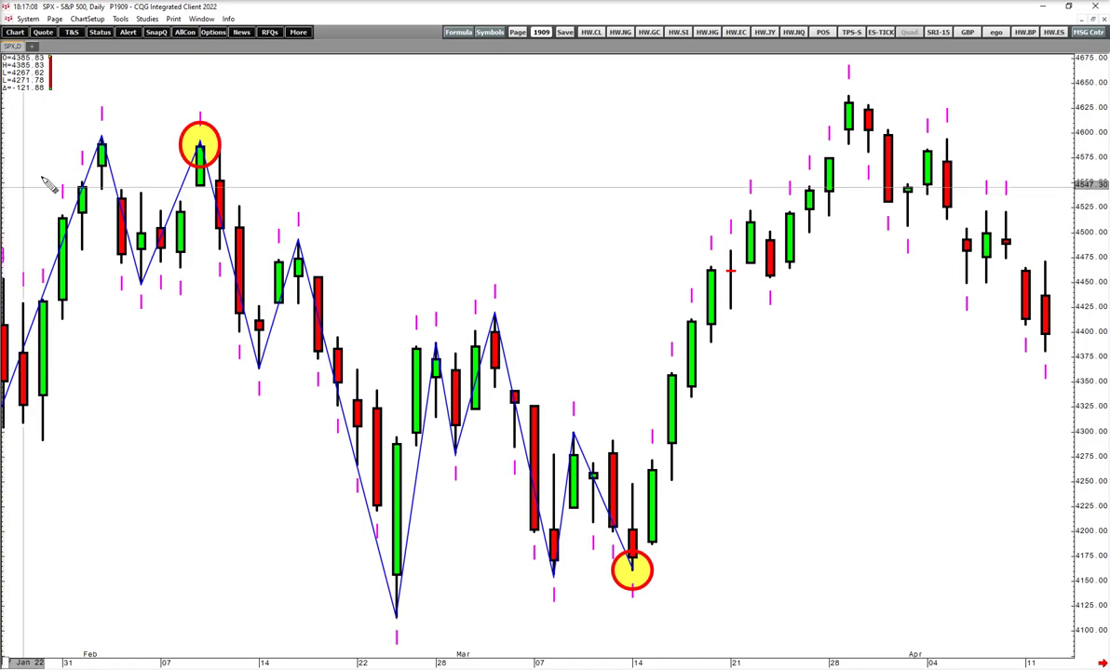
double_click(265, 14)
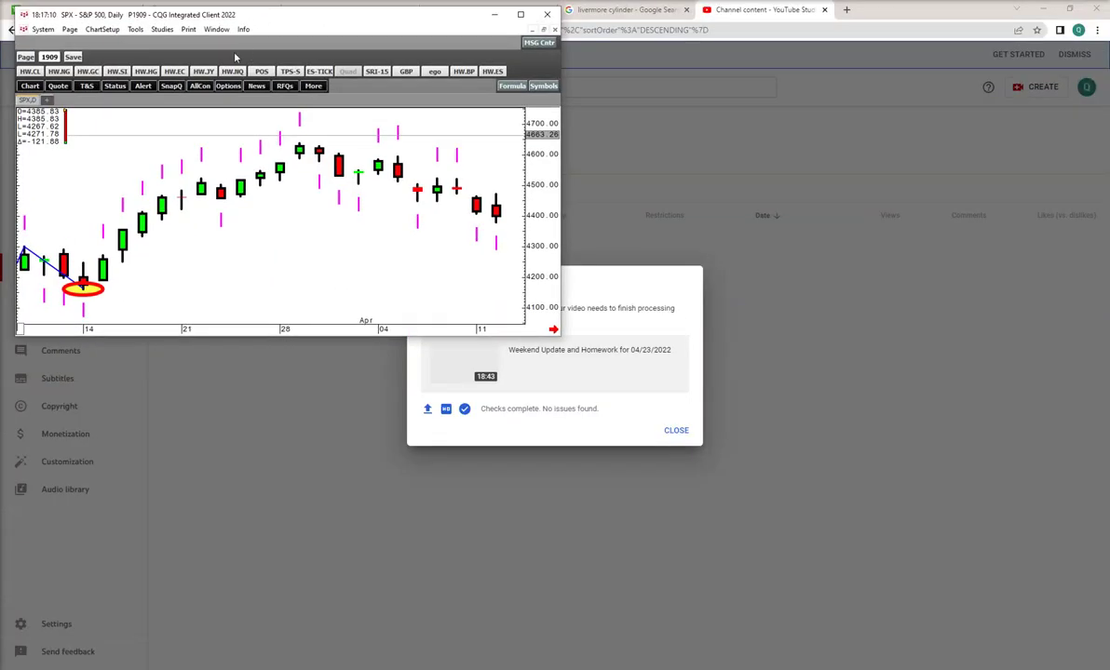
mouse_move(17, 163)
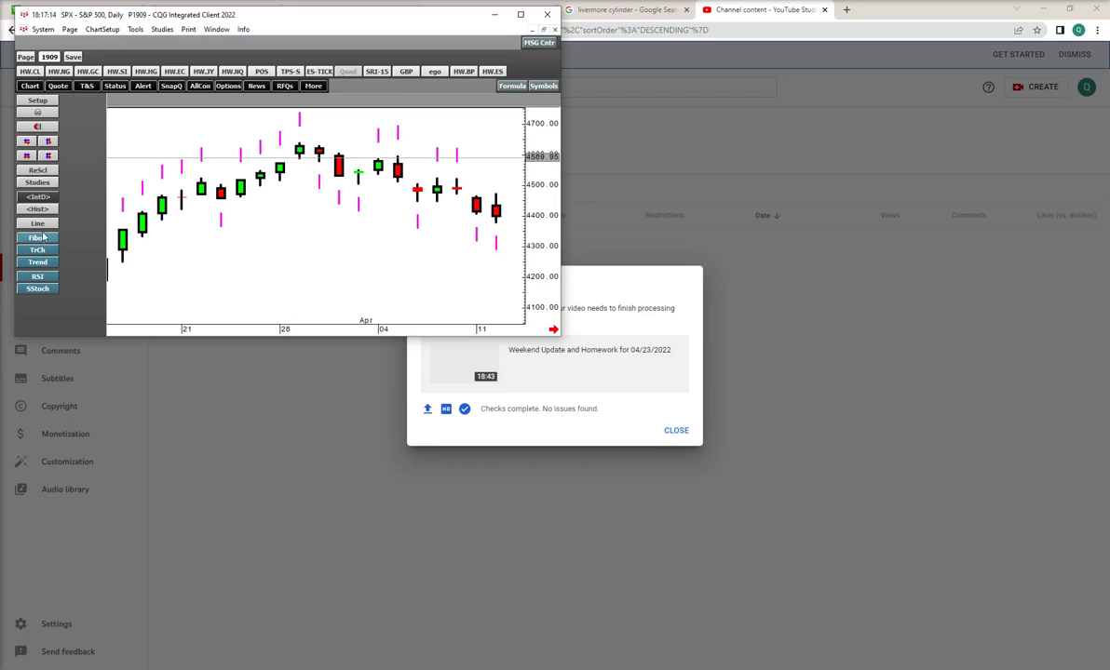
click(39, 225)
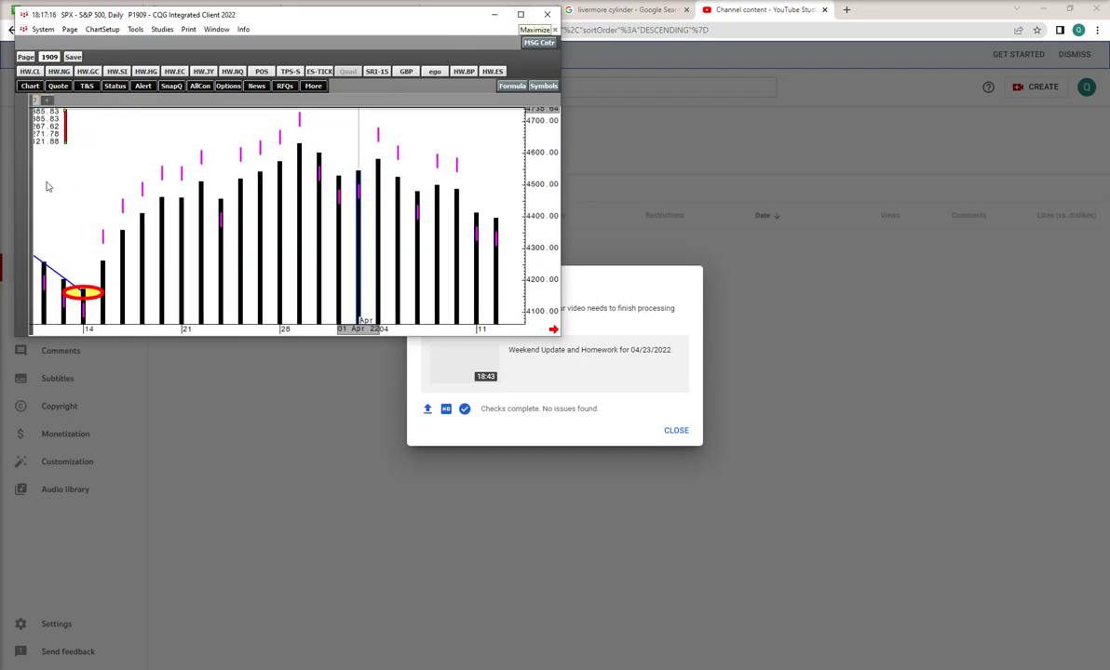
click(523, 14)
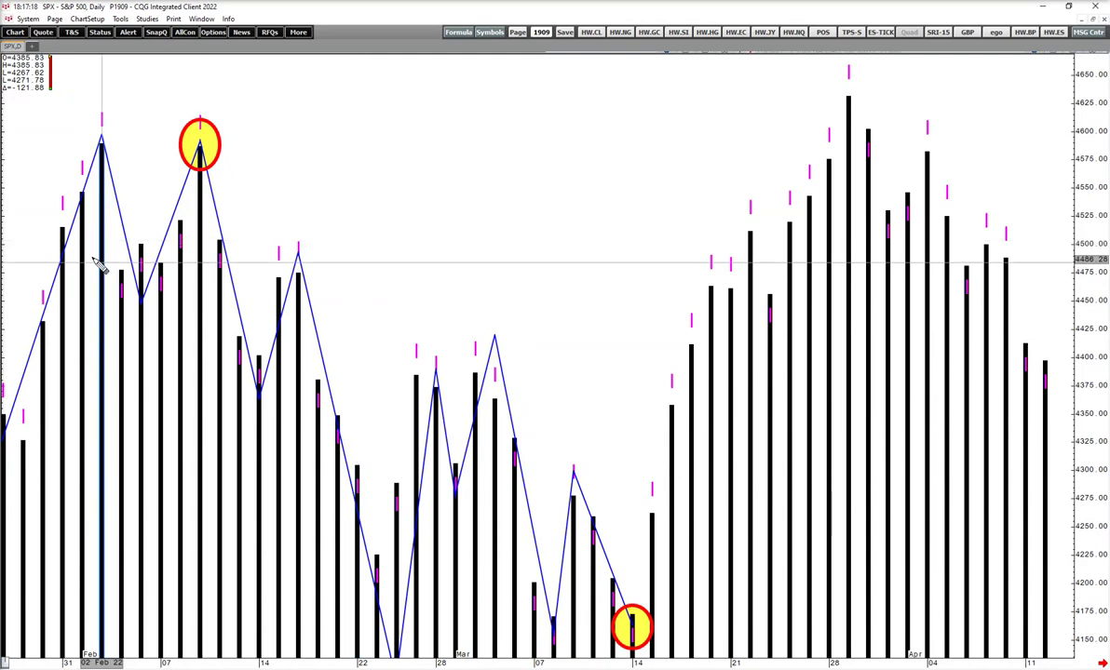
mouse_move(9, 236)
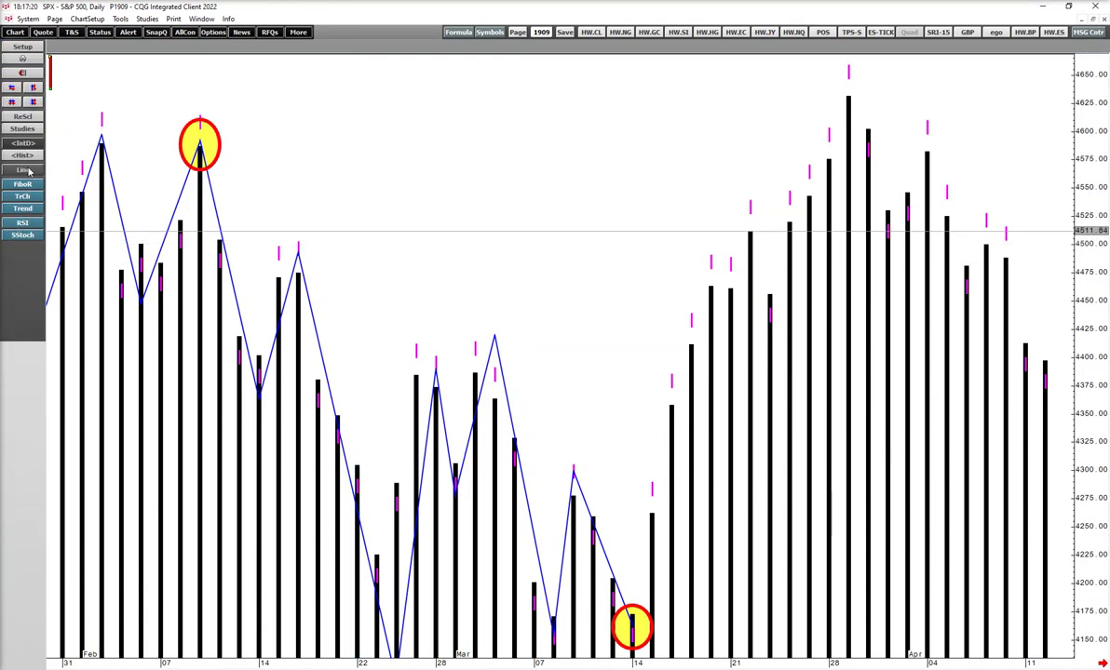
right_click(195, 122)
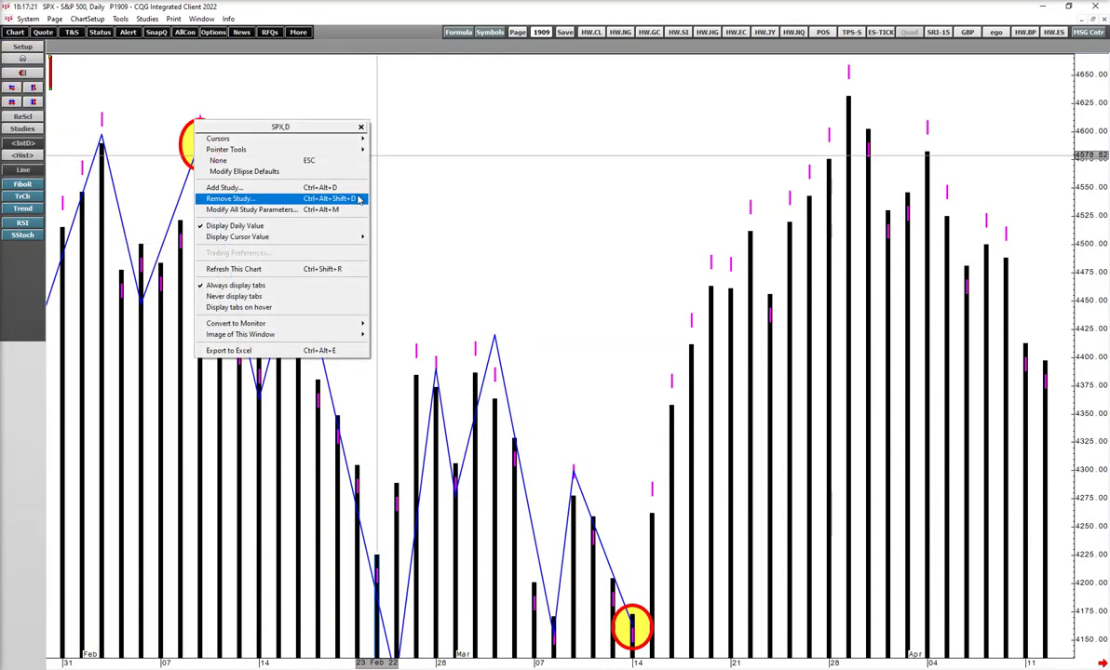
click(7, 157)
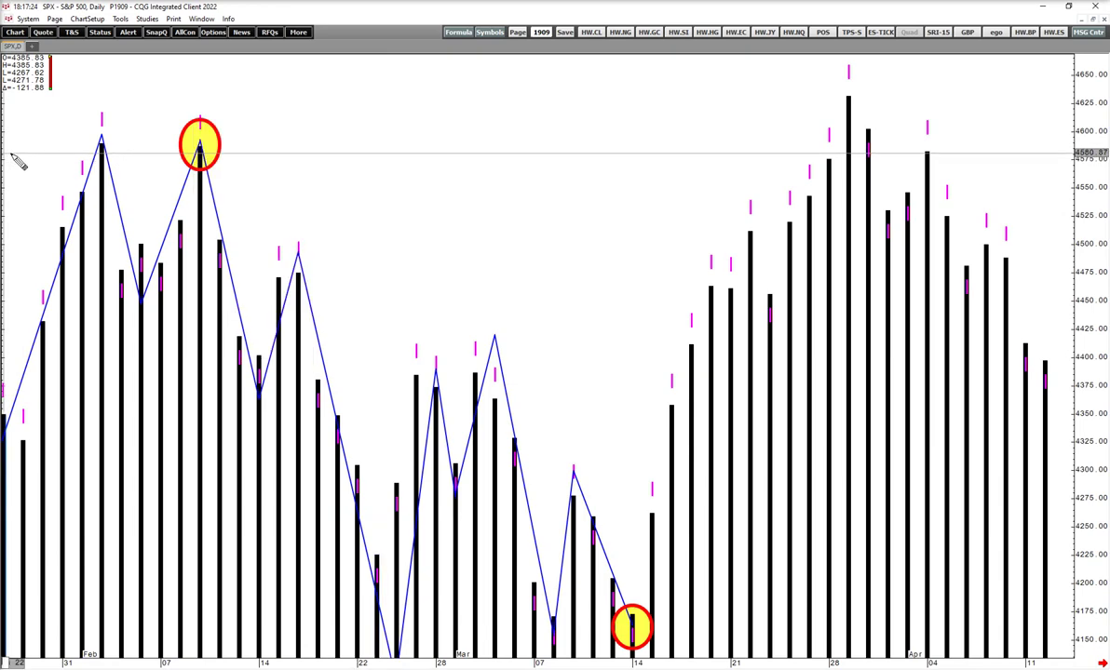
click(16, 157)
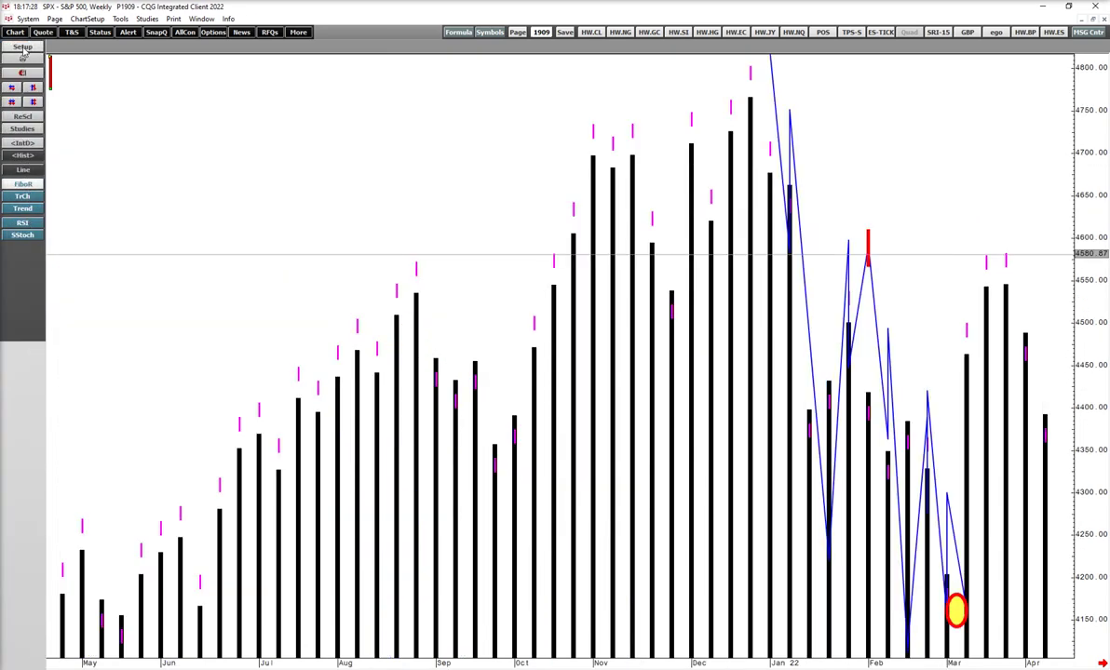
drag(795, 260, 687, 265)
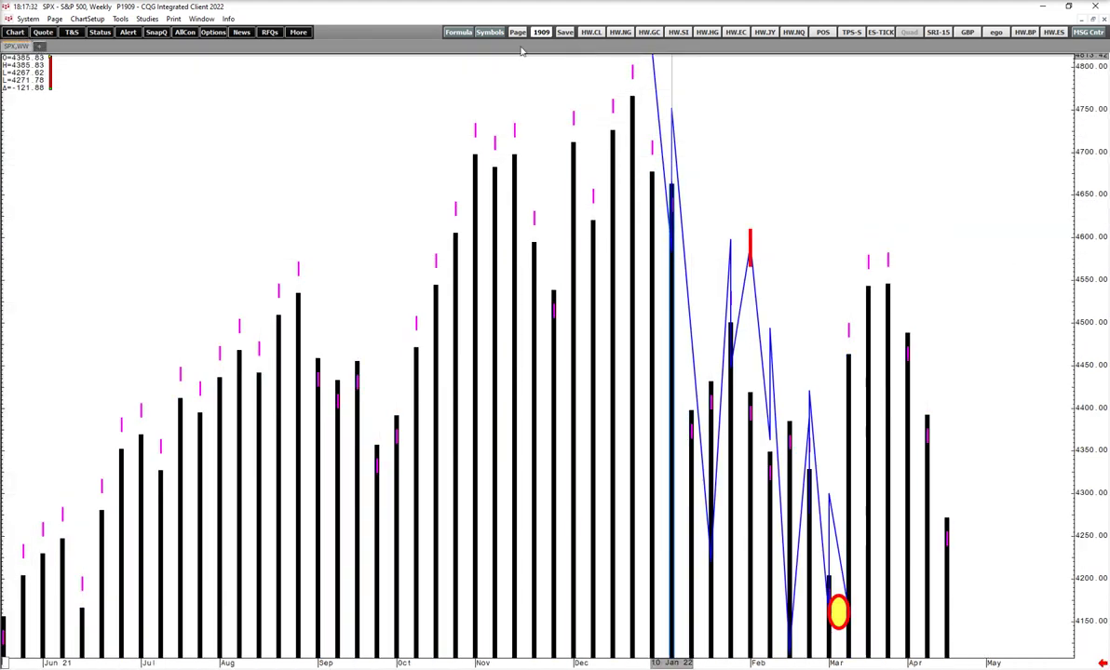
Step: Load the daily S&P 500 cash index (SPX) into the maximized 120-minute crude oil chart of the HW.CL page and compress its price scale
click(593, 33)
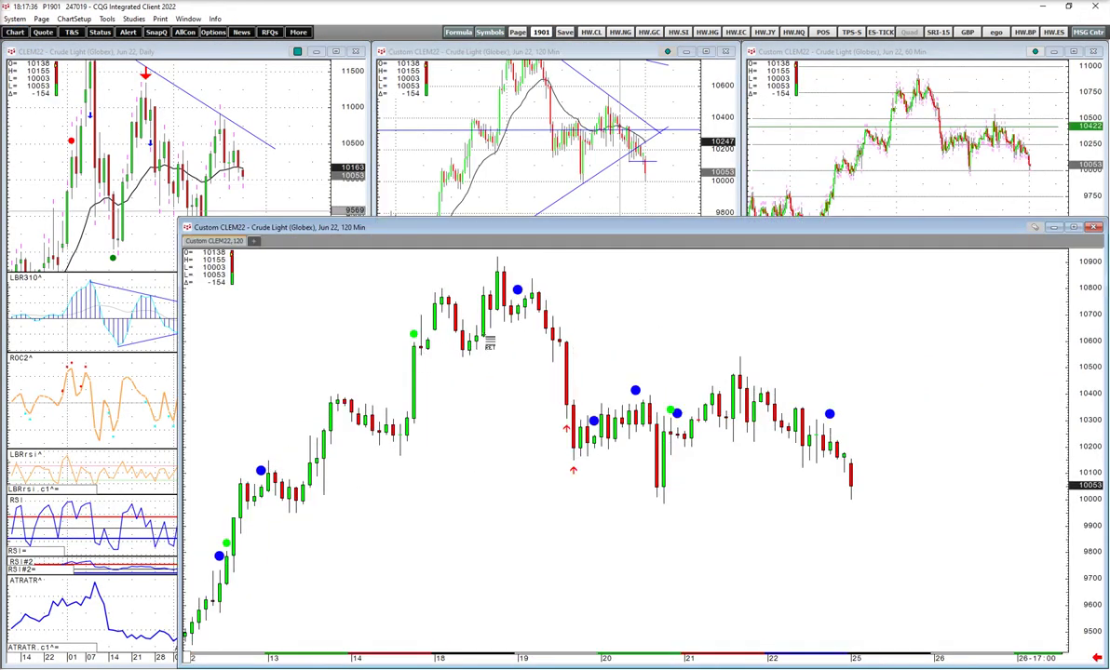
double_click(989, 226)
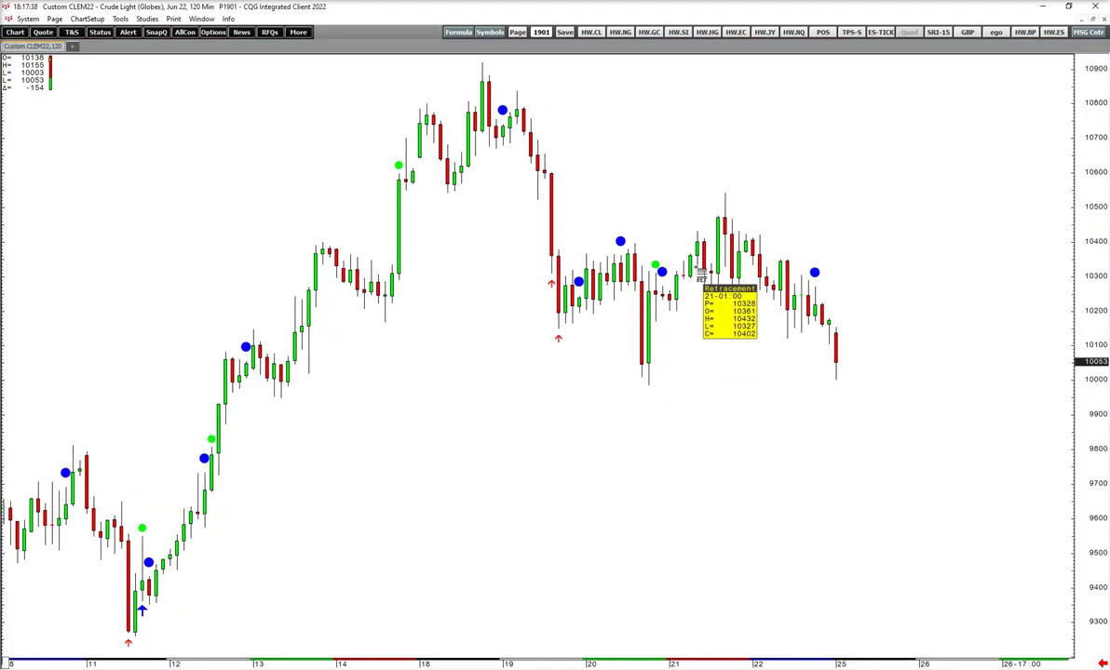
text(ep,d)
key(Return)
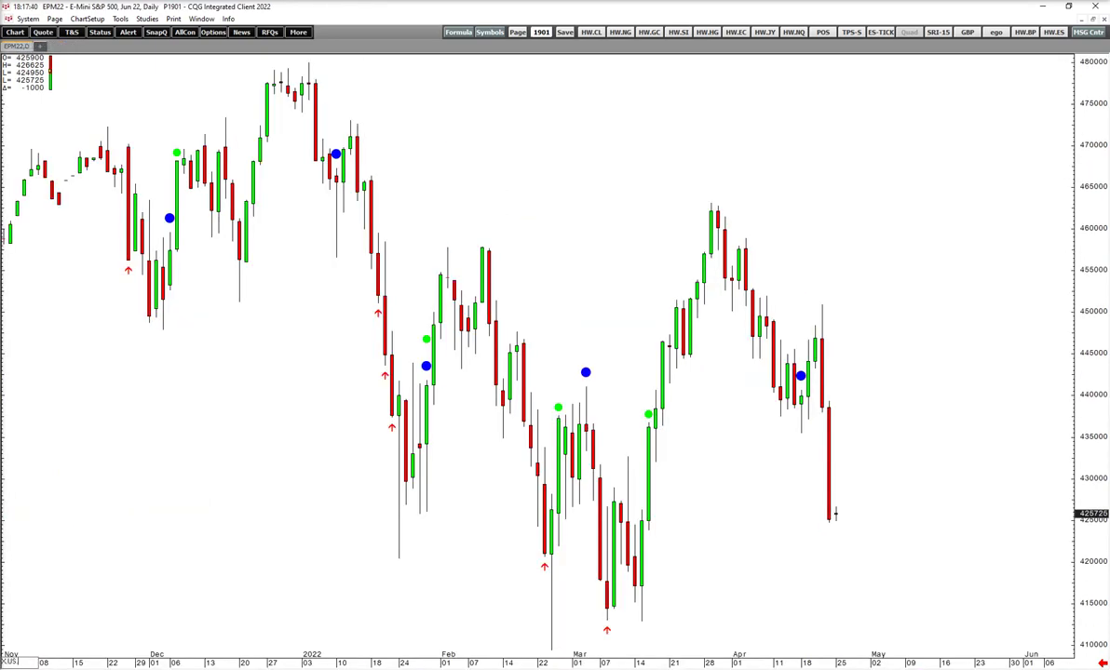
key(ctrl+Tab)
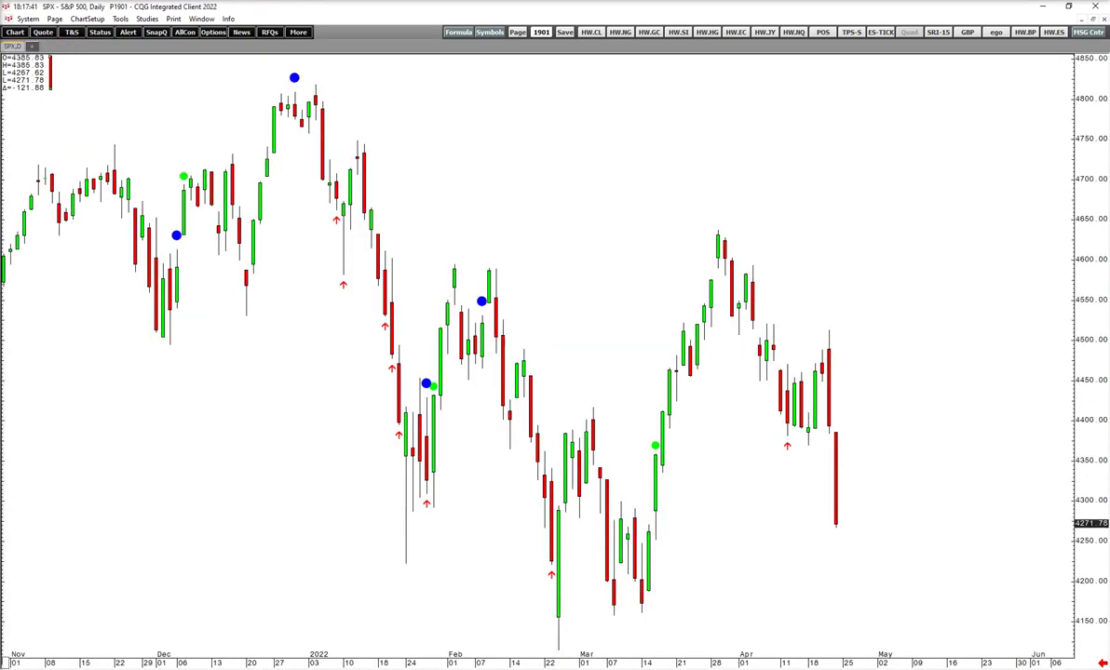
drag(1083, 190, 1088, 301)
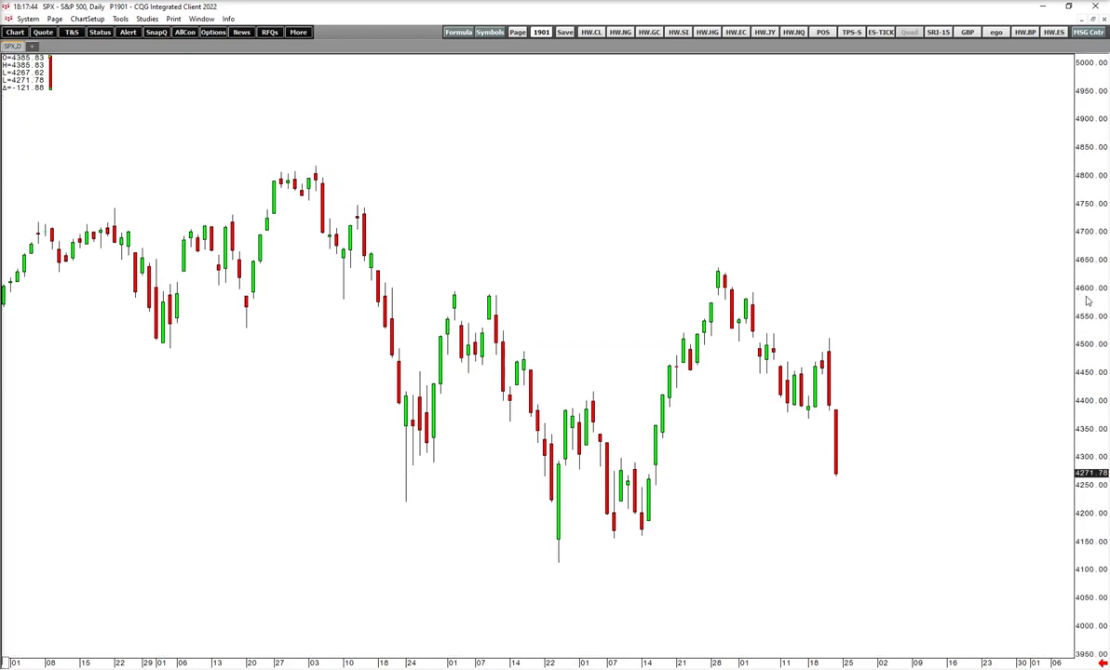
Step: Remove all existing marking conditions from the candles of the daily SPX chart
right_click(452, 327)
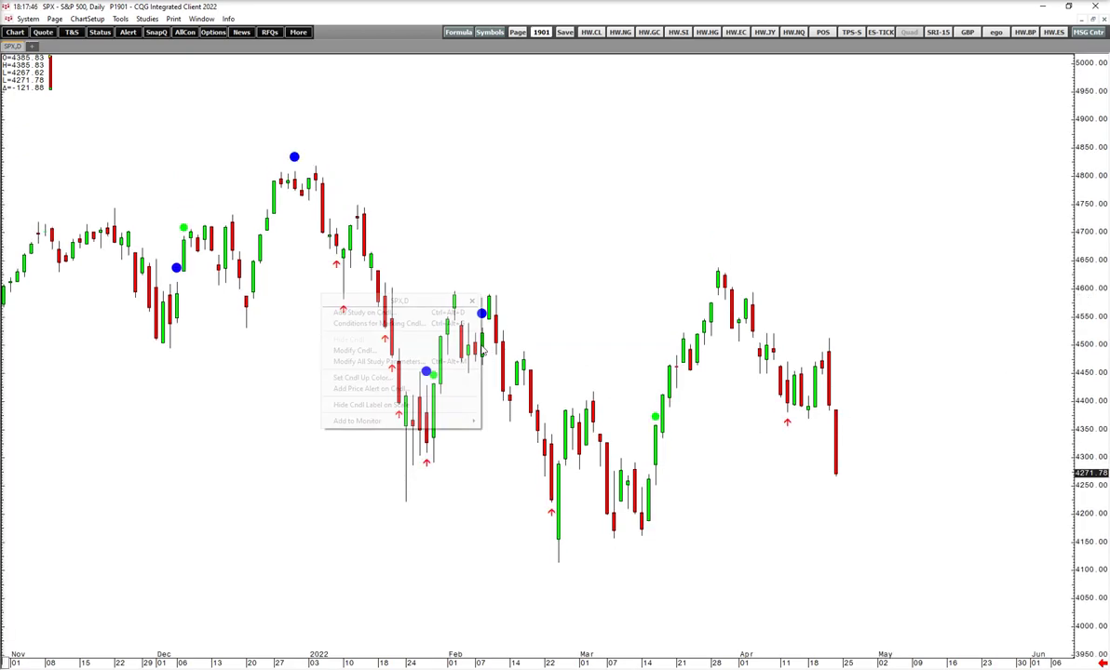
click(423, 320)
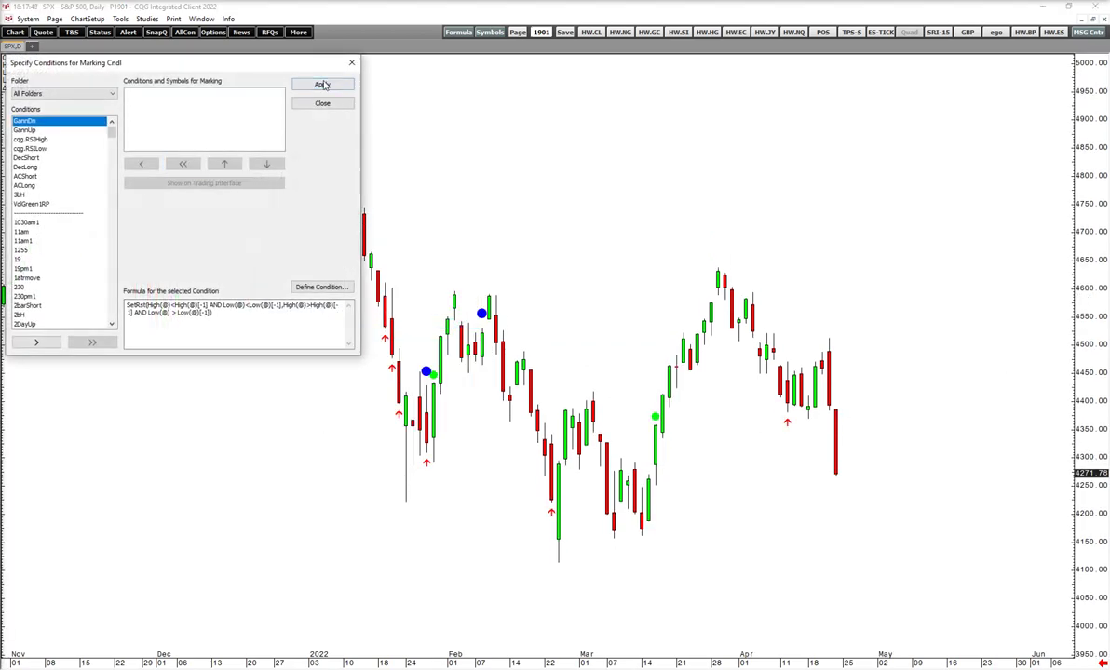
click(323, 104)
Step: Mark the SPX candles with the GannDn and GannUp conditions and widen the bar spacing around February to April 2022
right_click(465, 351)
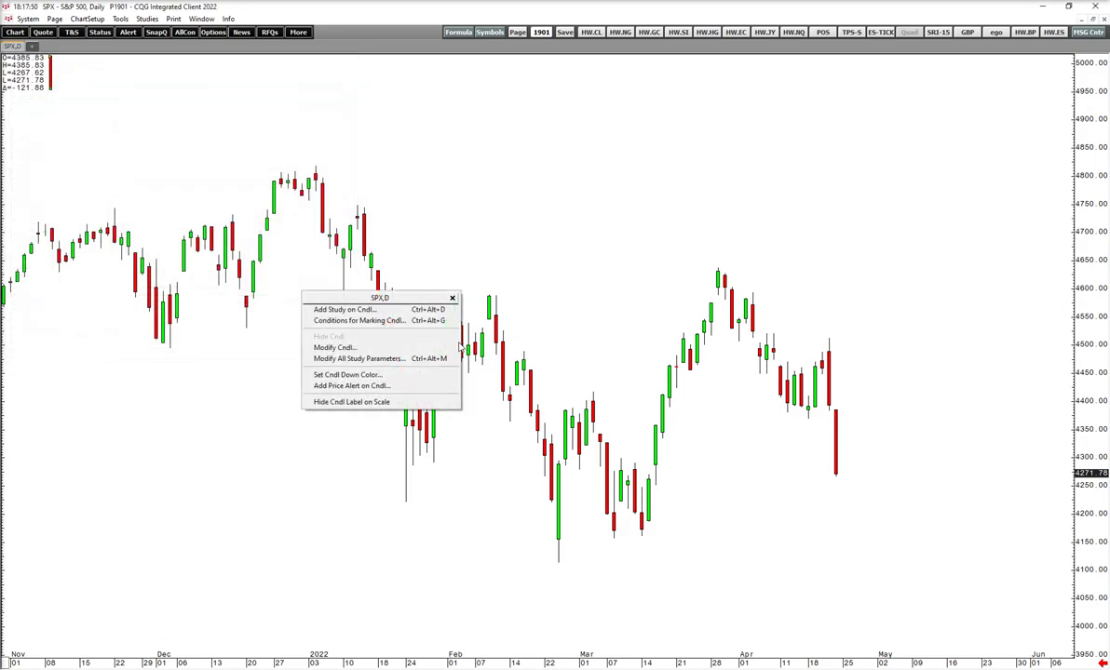
click(418, 322)
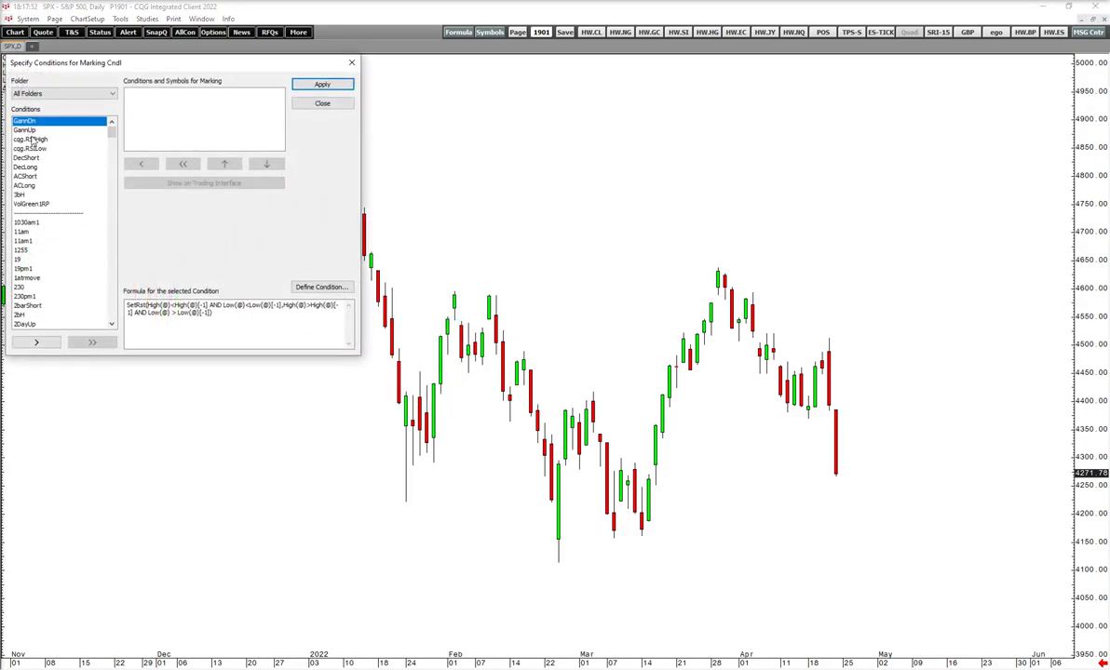
click(322, 103)
drag(830, 221, 742, 226)
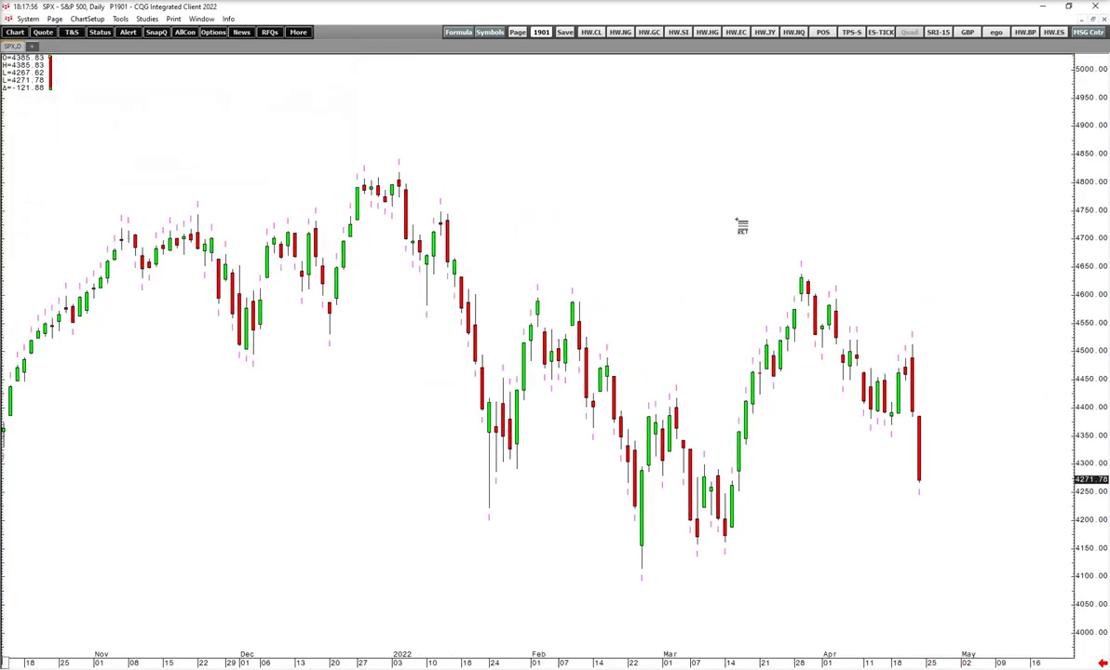
drag(816, 664, 800, 662)
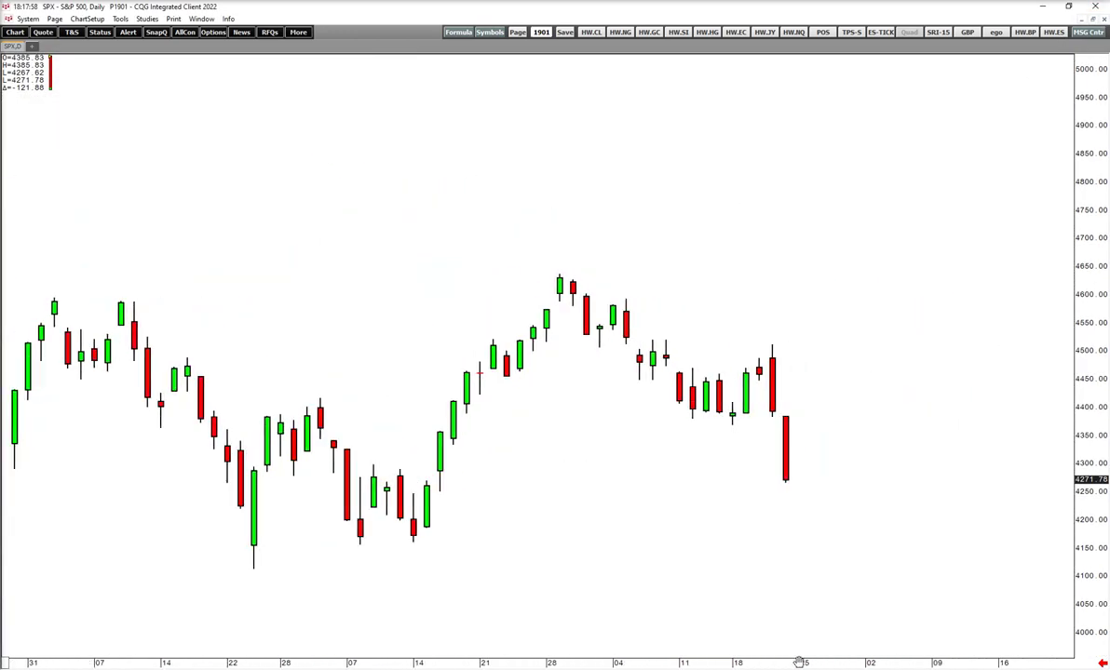
click(1095, 477)
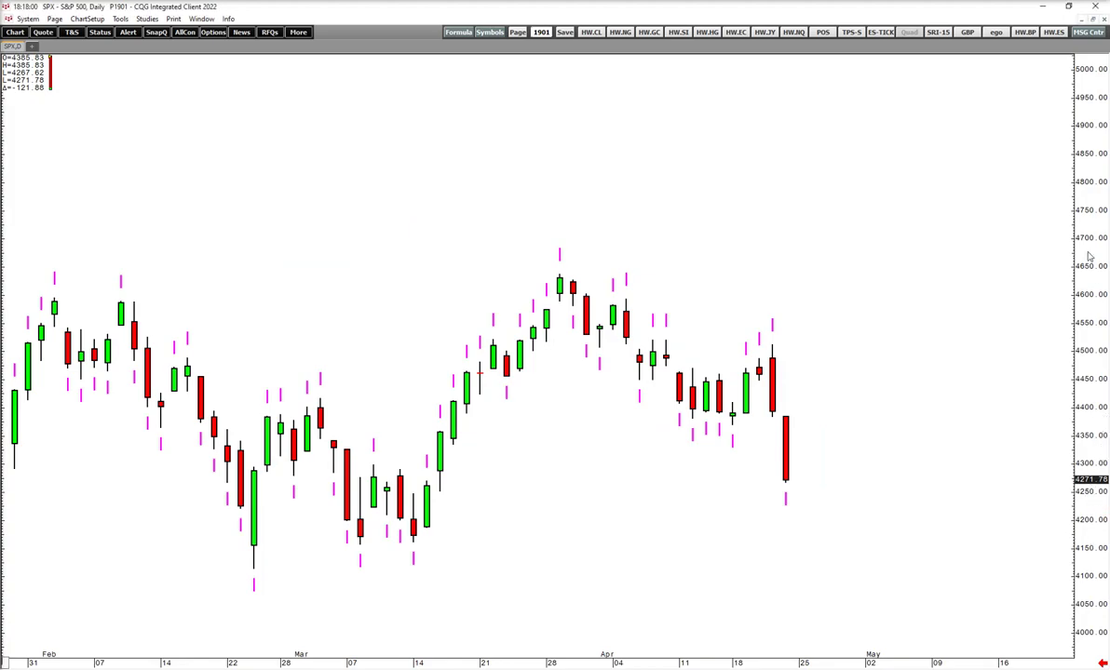
Step: Restore and enlarge the chart window to expose the drawing tools, select the Trend line tool, and maximize the window again
drag(1089, 410, 1074, 217)
drag(882, 350, 962, 162)
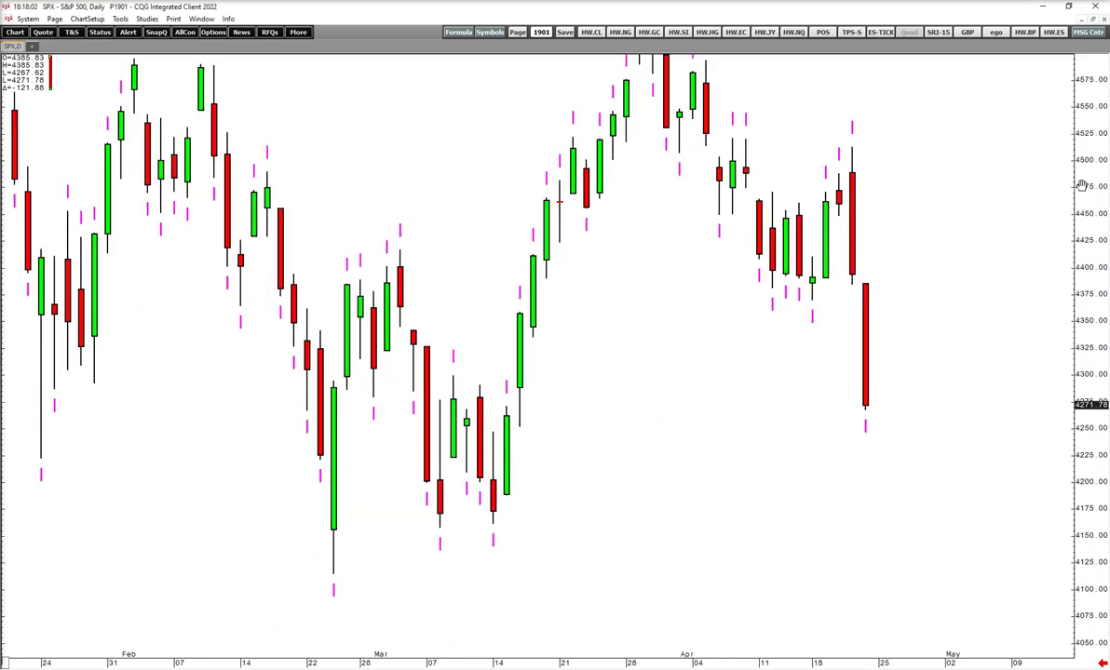
drag(1082, 186, 1080, 270)
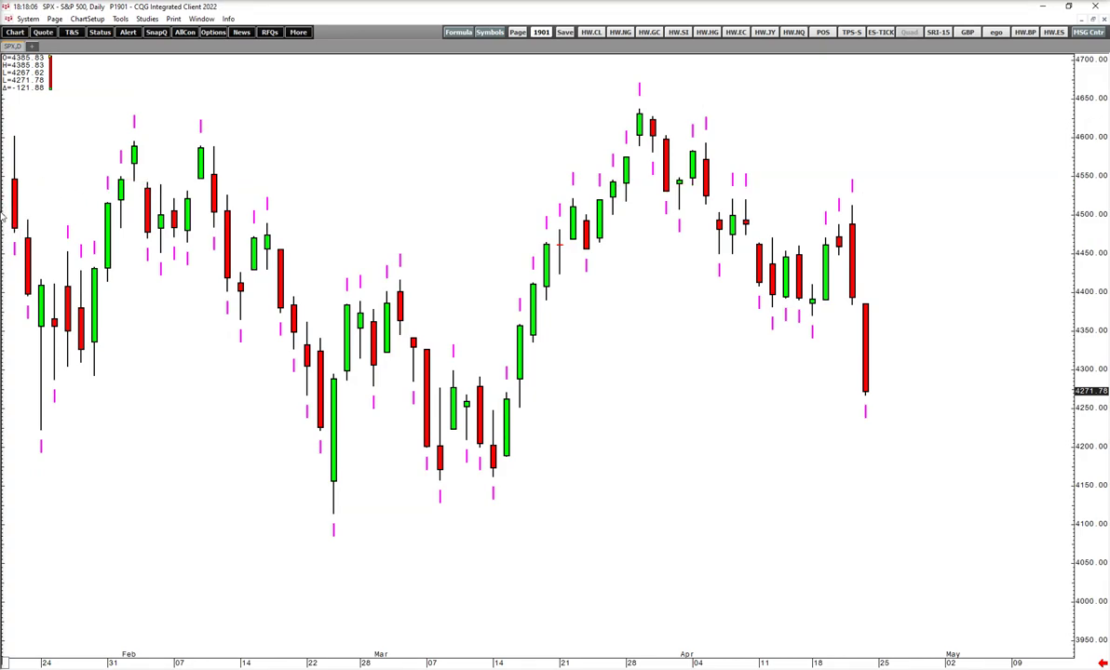
double_click(287, 8)
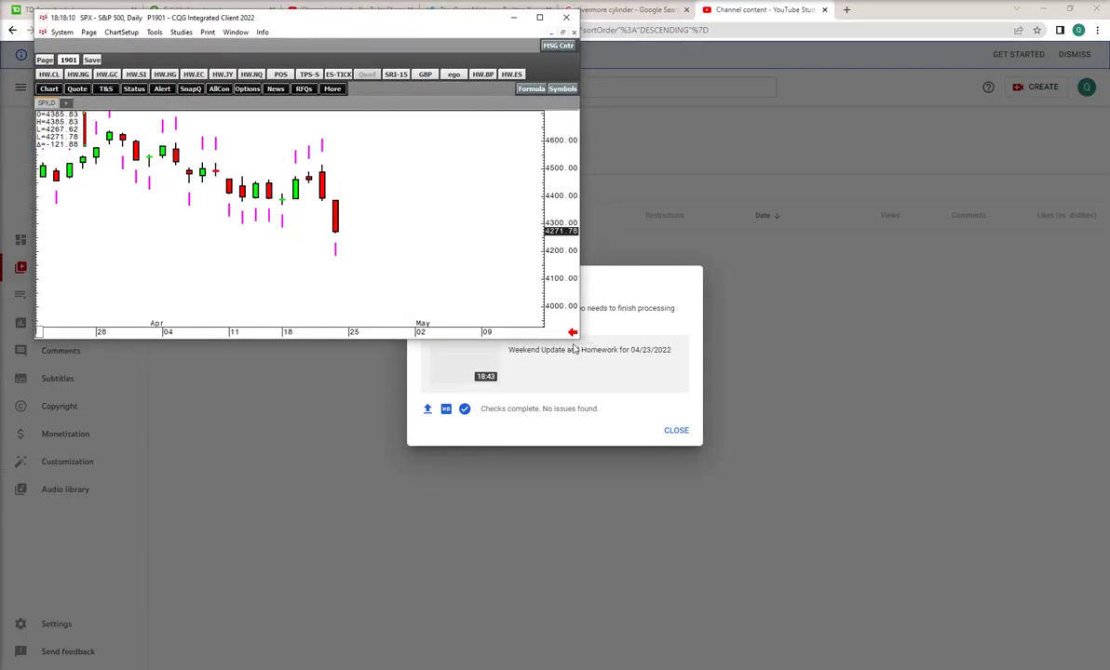
click(575, 335)
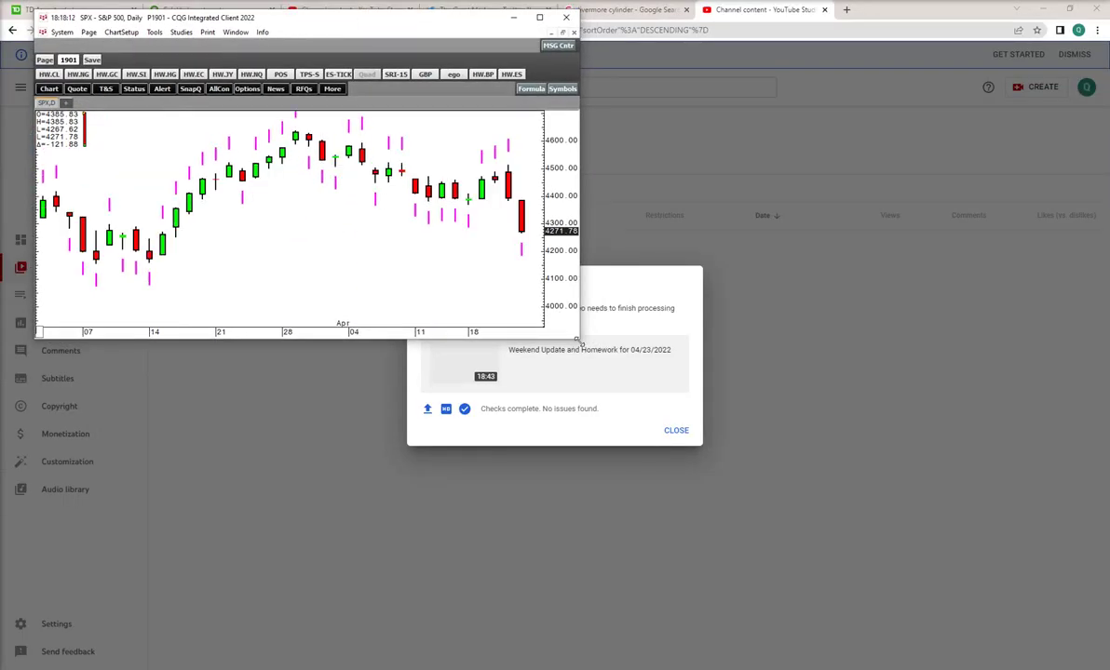
drag(747, 441, 1071, 652)
mouse_move(45, 256)
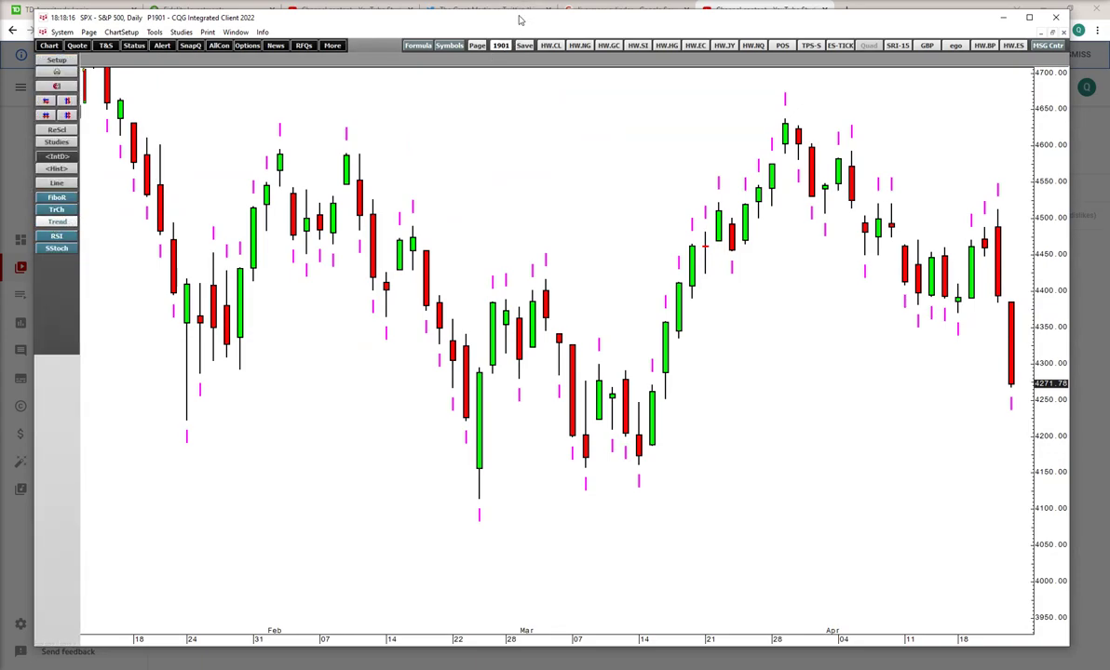
double_click(588, 22)
Step: Draw connected trend lines from the 14 March low through the 22 March high and 23 March low to the 29 March high
drag(774, 268, 496, 239)
drag(474, 286, 568, 323)
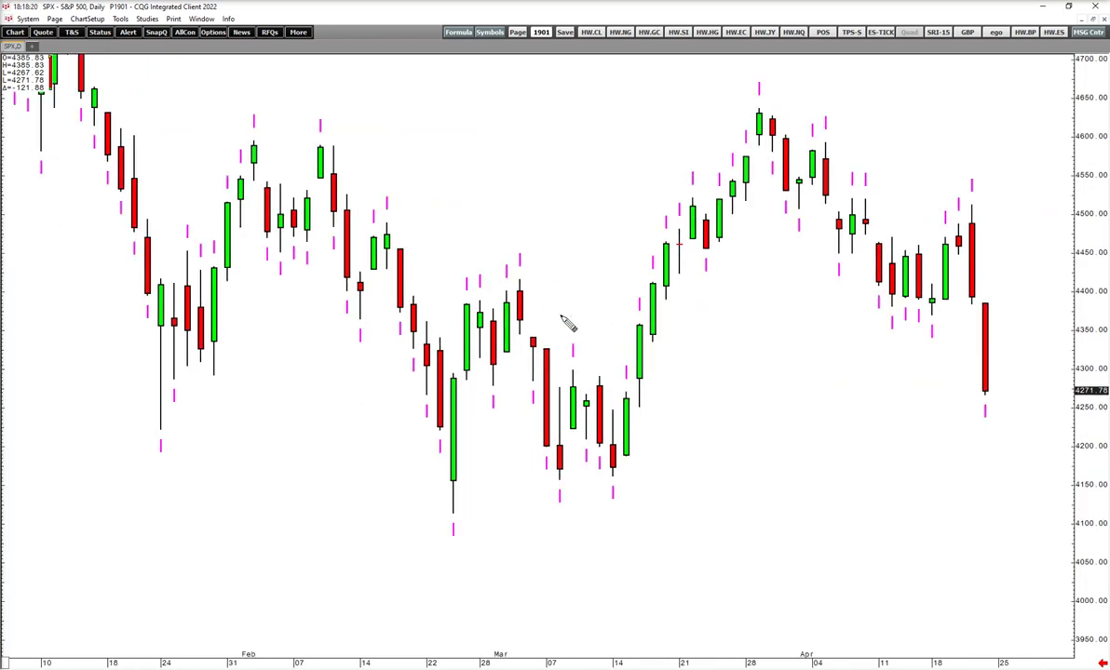
mouse_move(615, 481)
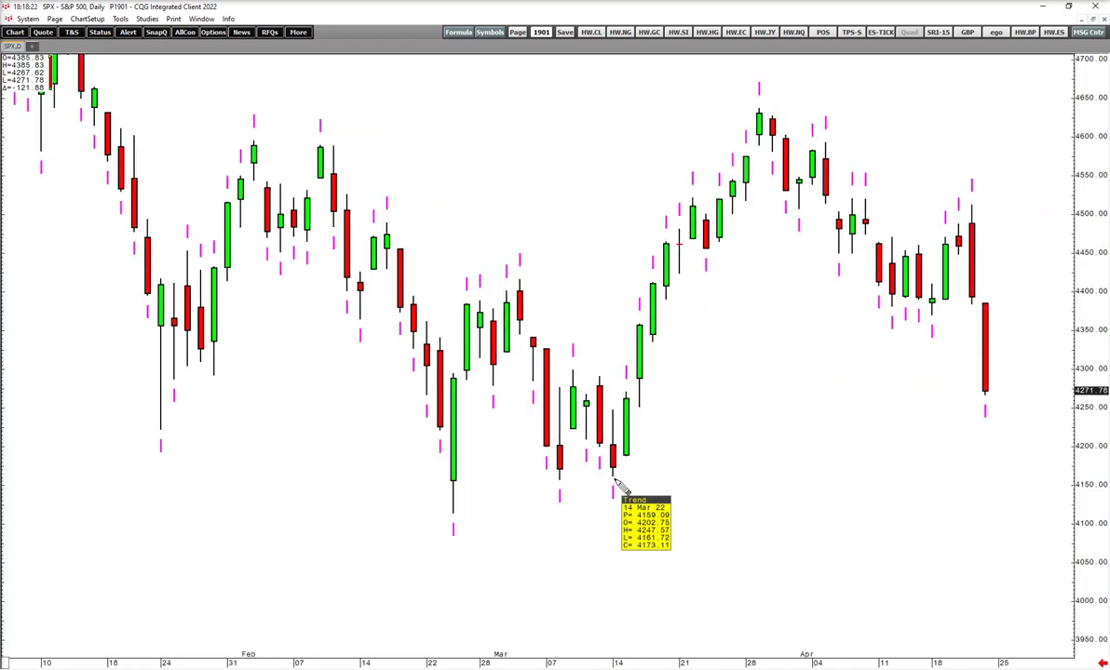
drag(615, 482, 694, 200)
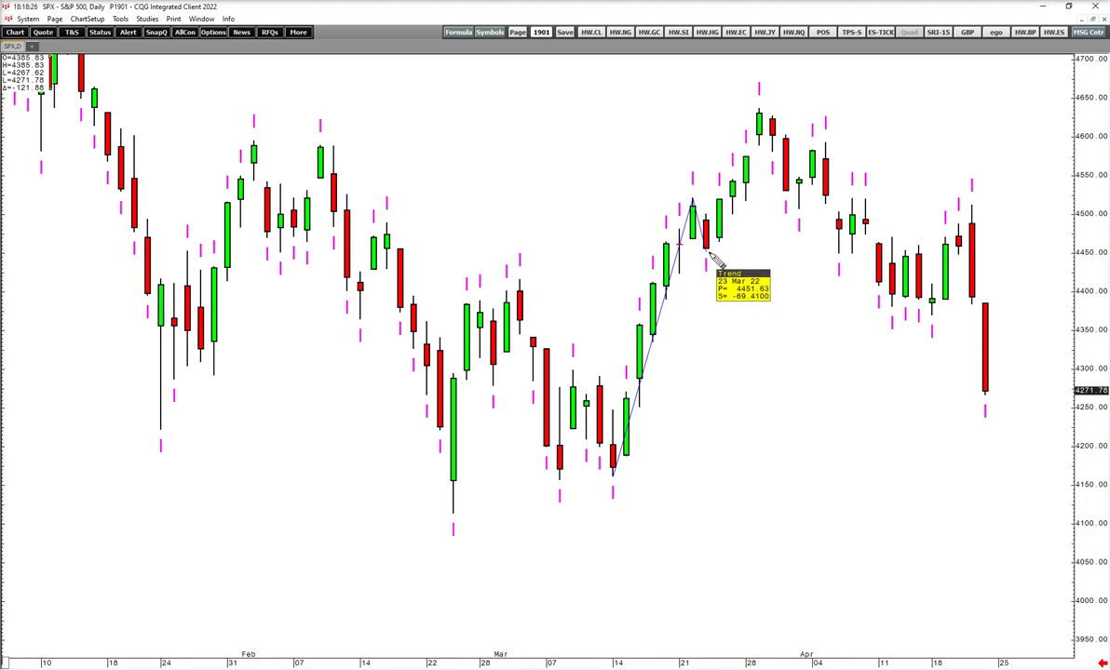
click(711, 249)
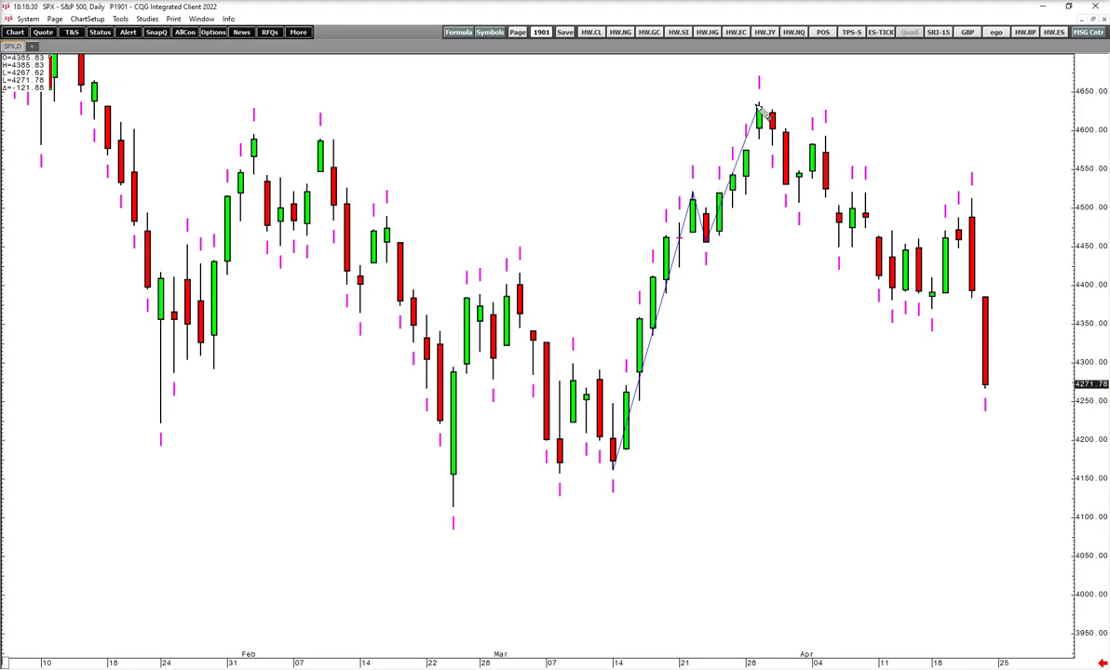
Step: Continue the swing lines from the 29 March high through the 1 April low and 5 April high to the 18 April low
drag(875, 323, 583, 349)
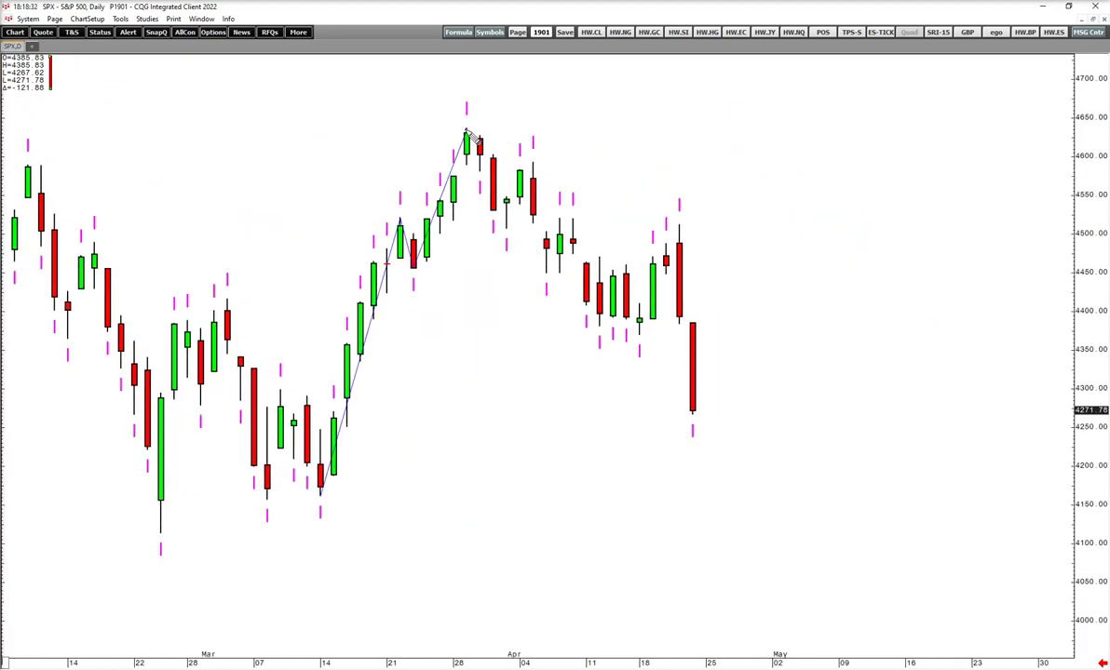
click(509, 229)
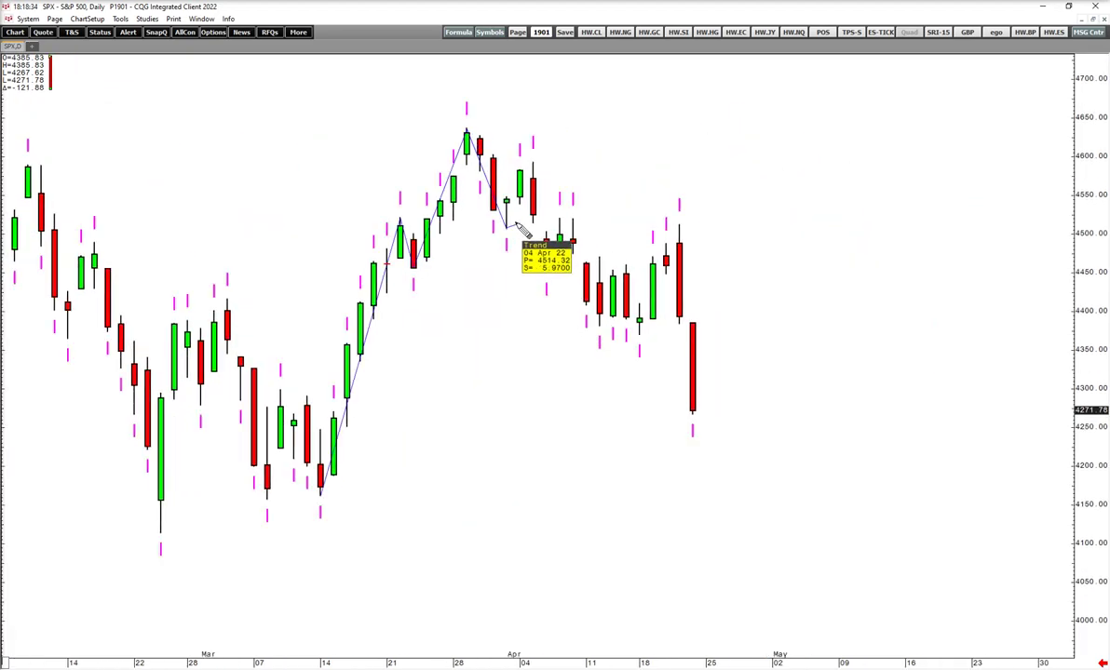
click(533, 164)
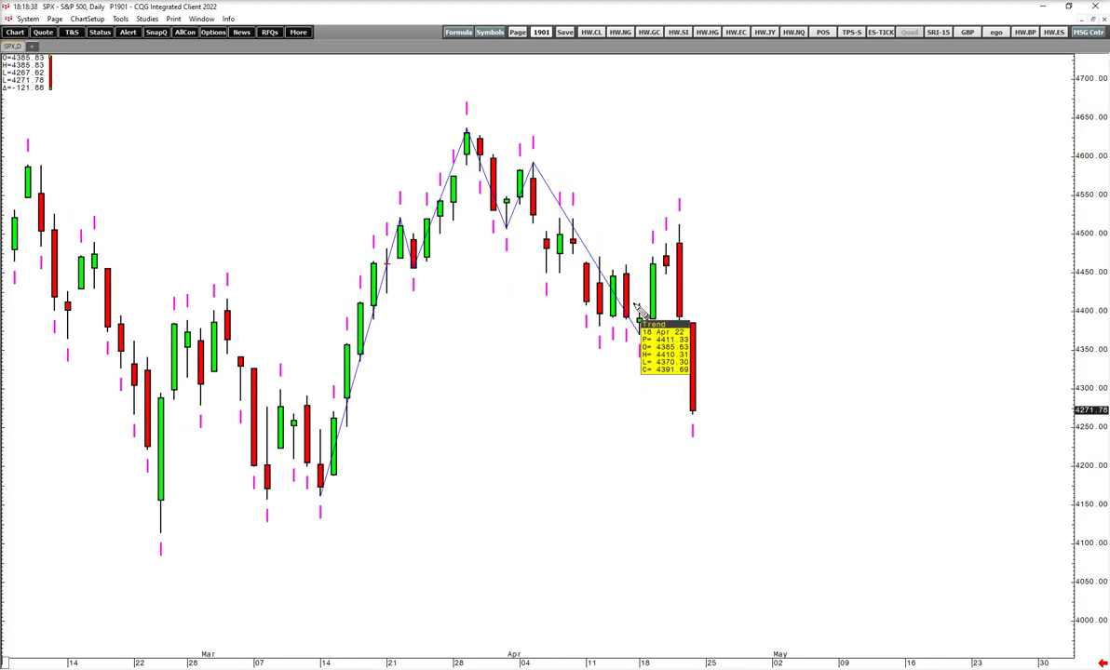
click(640, 326)
Step: Draw horizontal lines at the 18 April candle's high, about 4411, and at its low, about 4373
click(717, 305)
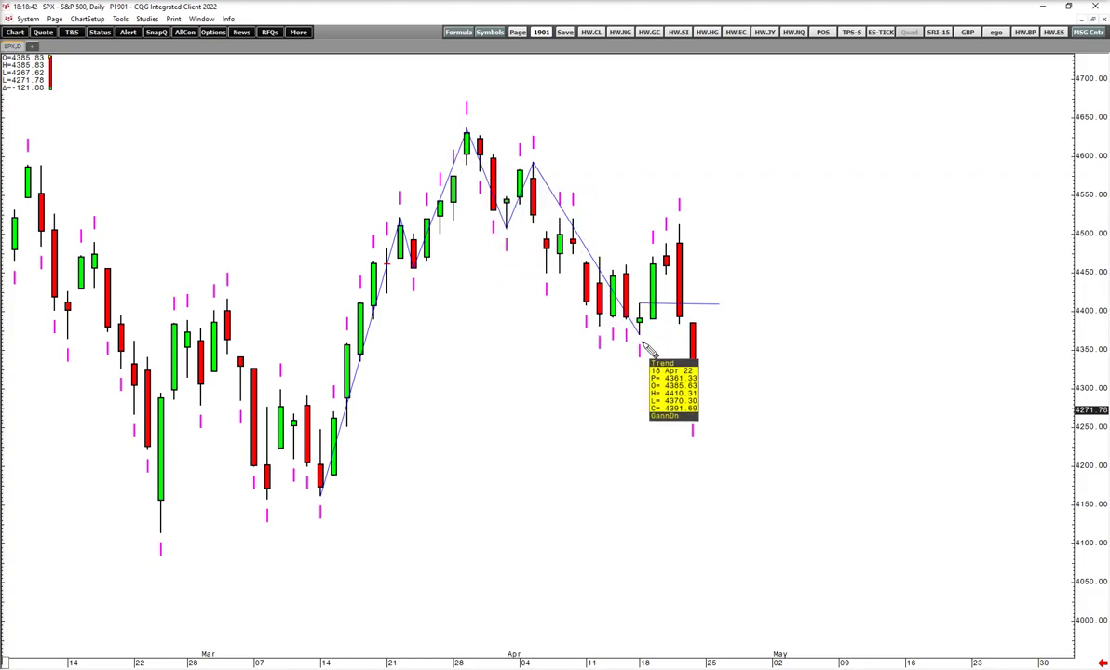
click(585, 333)
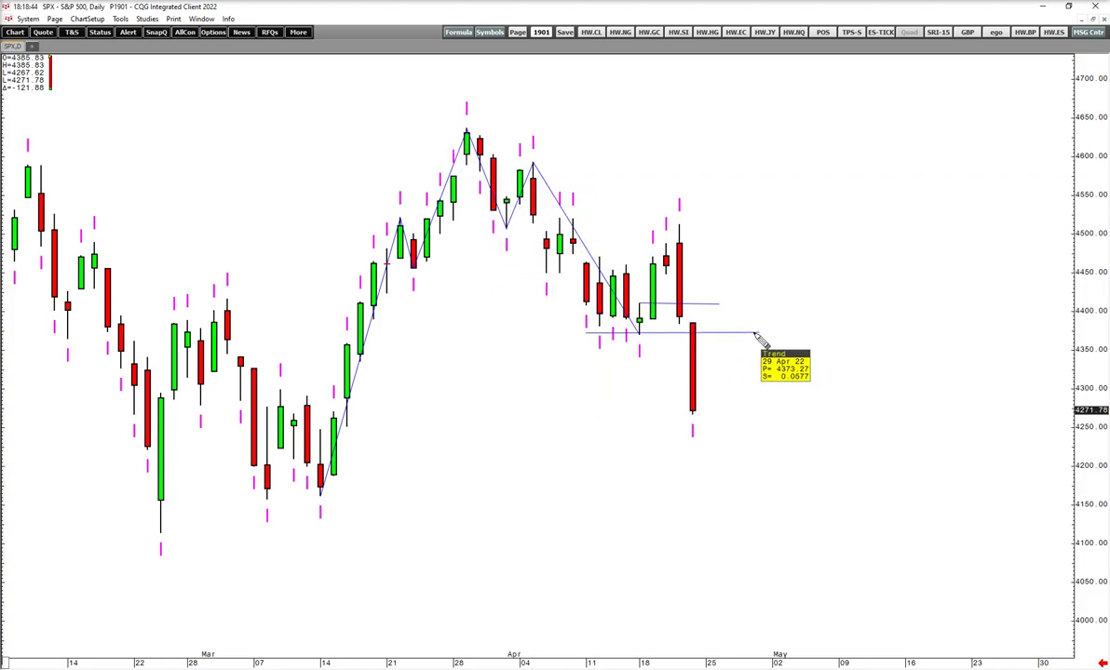
click(758, 332)
Step: Connect the swings from the 4 January high through 10 January, 12 January, 24 January, 2 February and 4 February to the 9 February high
drag(476, 664, 551, 661)
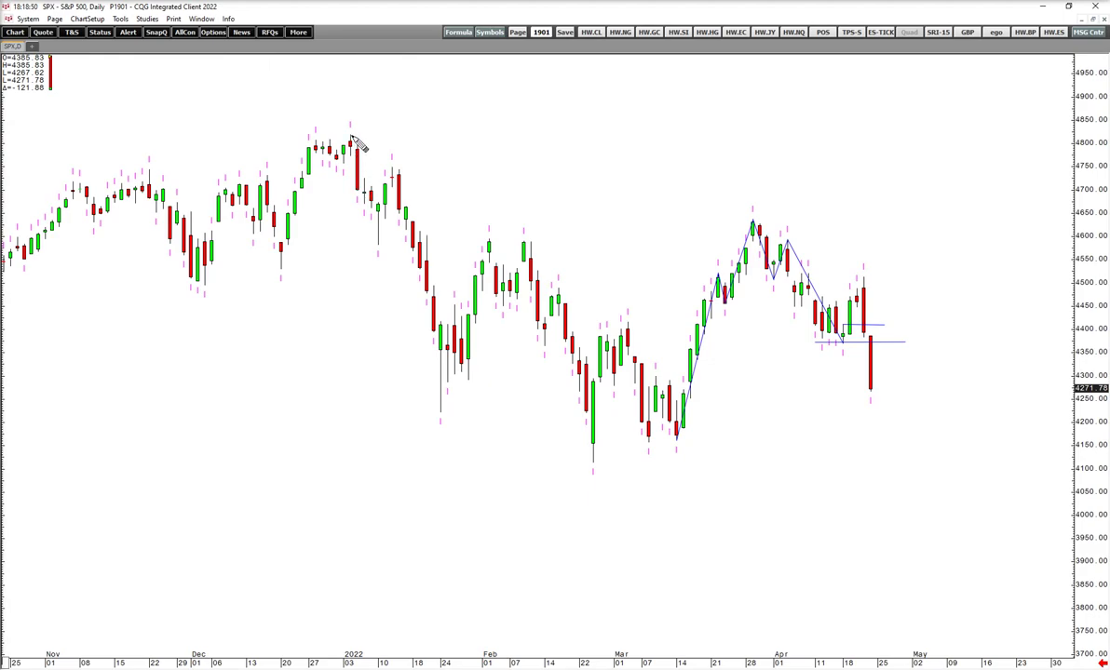
click(351, 139)
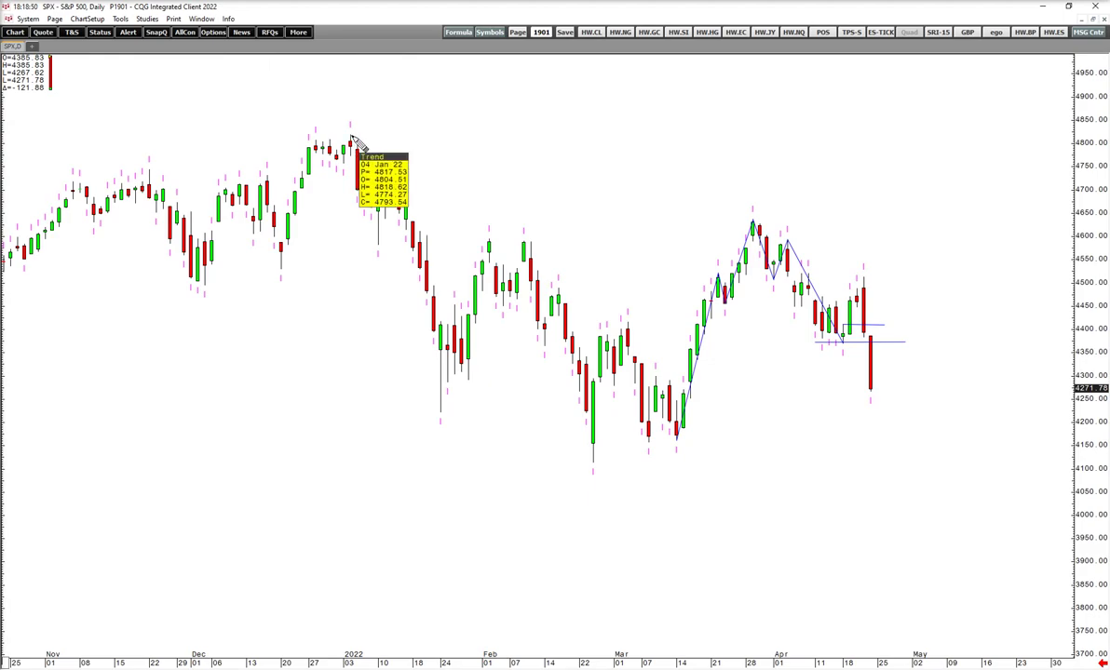
click(378, 247)
click(391, 166)
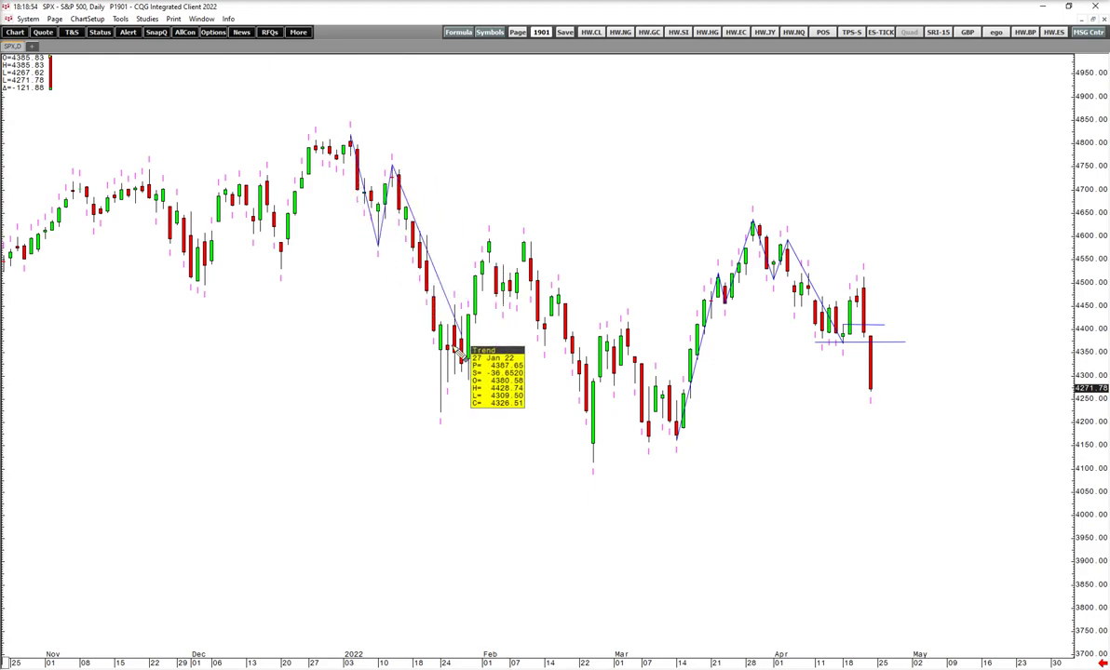
click(440, 414)
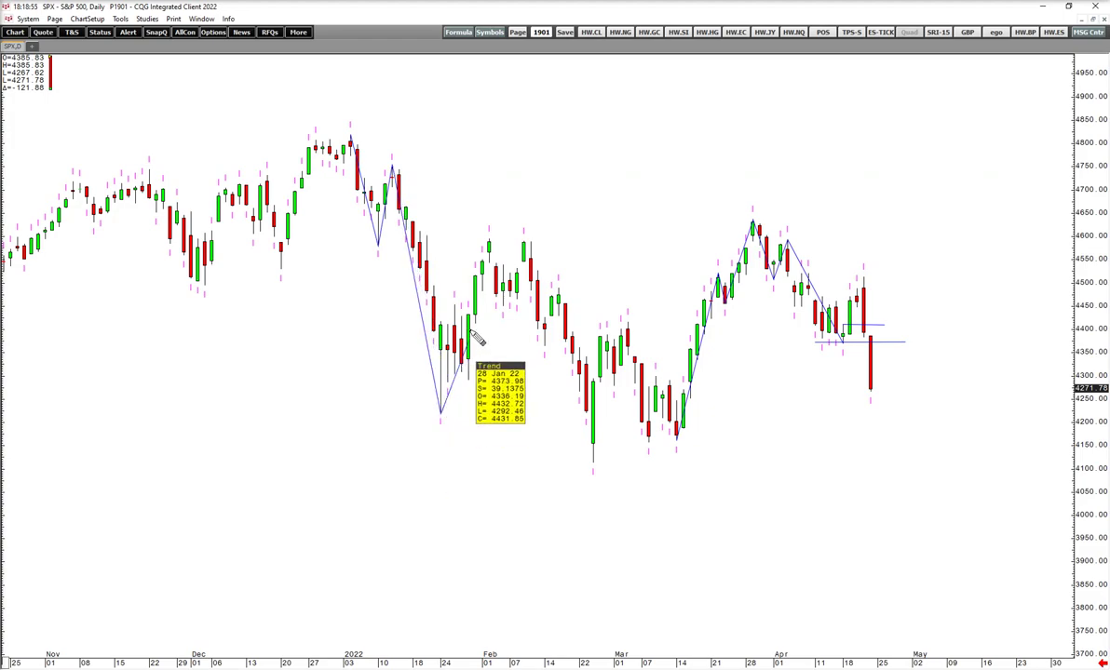
click(489, 245)
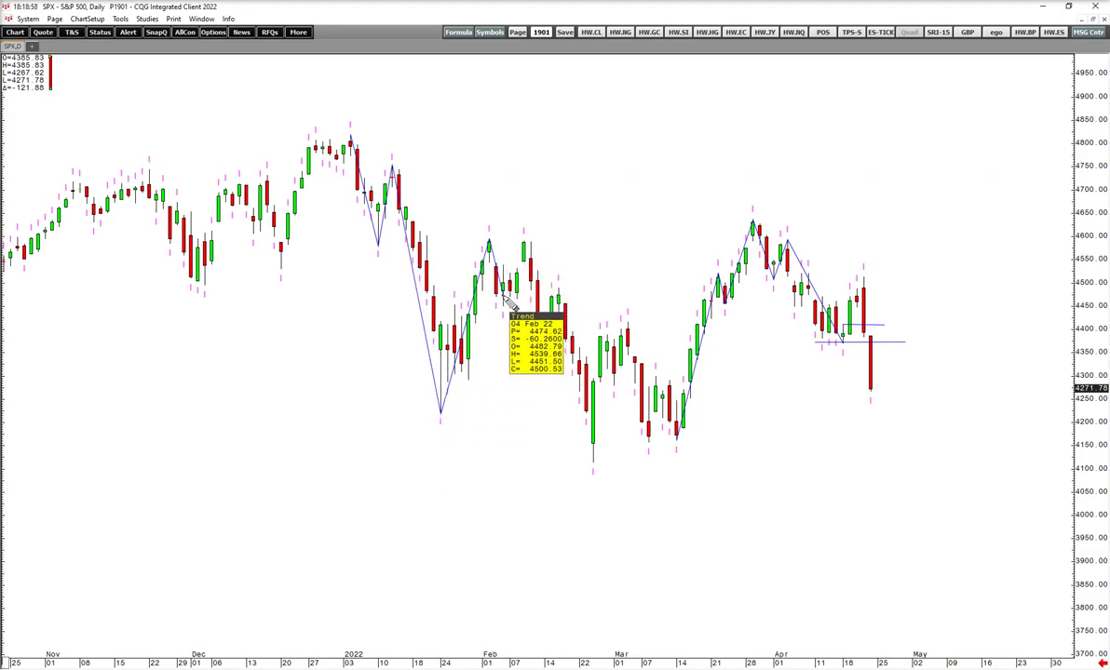
click(502, 304)
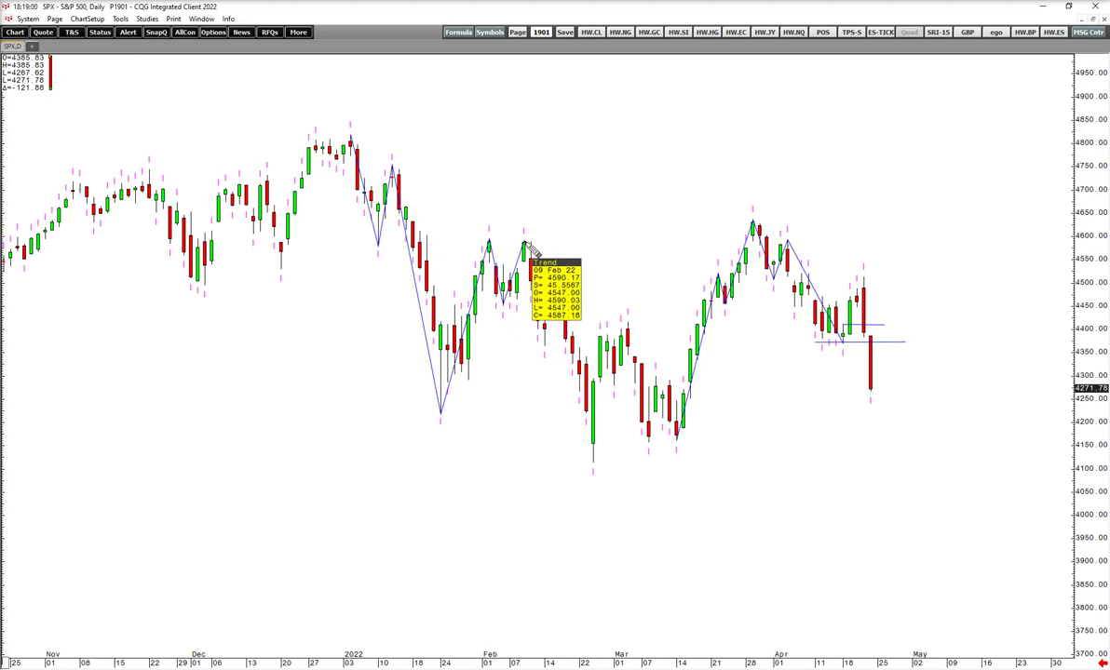
click(524, 244)
Step: Continue the swing lines from the 9 February high through each alternating low and high, including the 24 February low, to the 14 March low
click(544, 347)
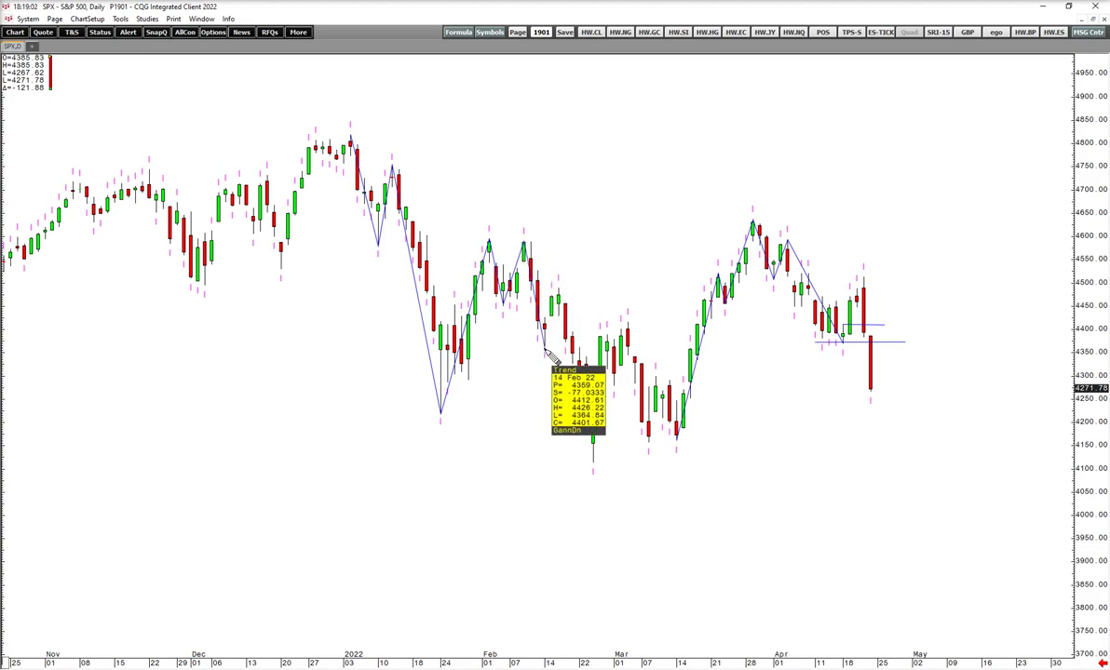
click(559, 287)
drag(597, 450, 586, 484)
click(581, 499)
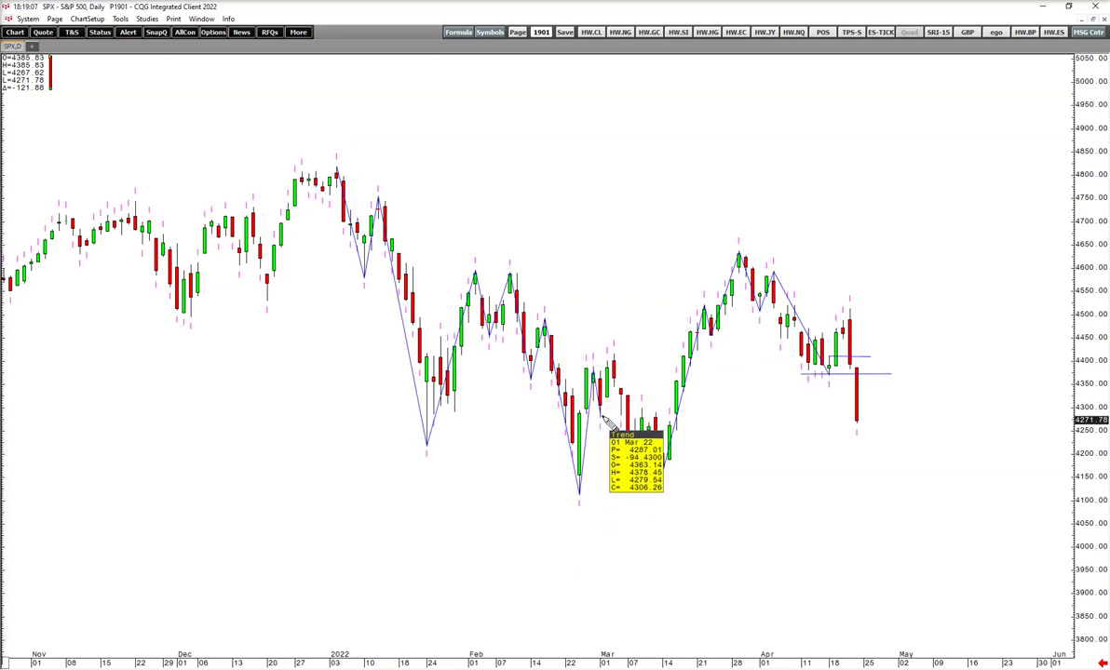
click(612, 362)
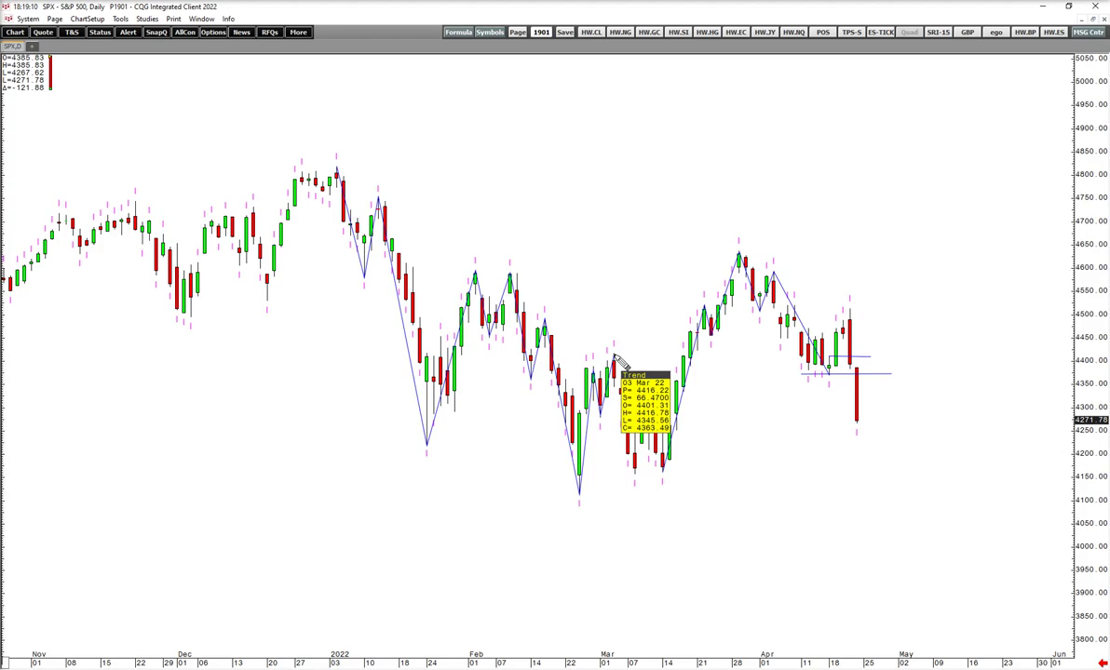
click(635, 472)
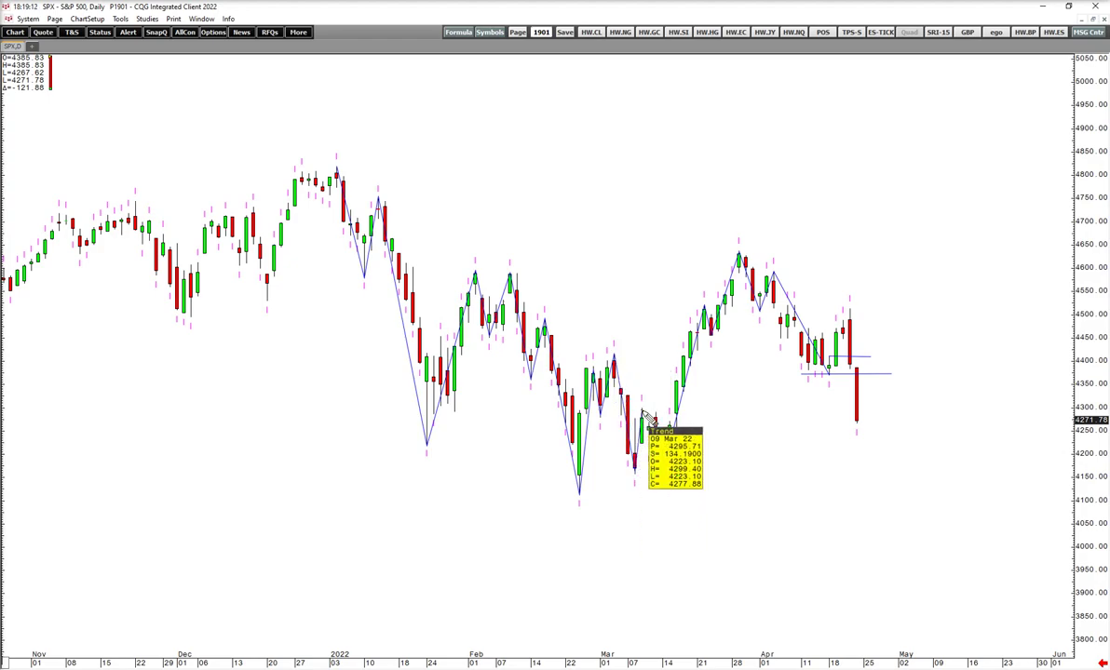
click(642, 411)
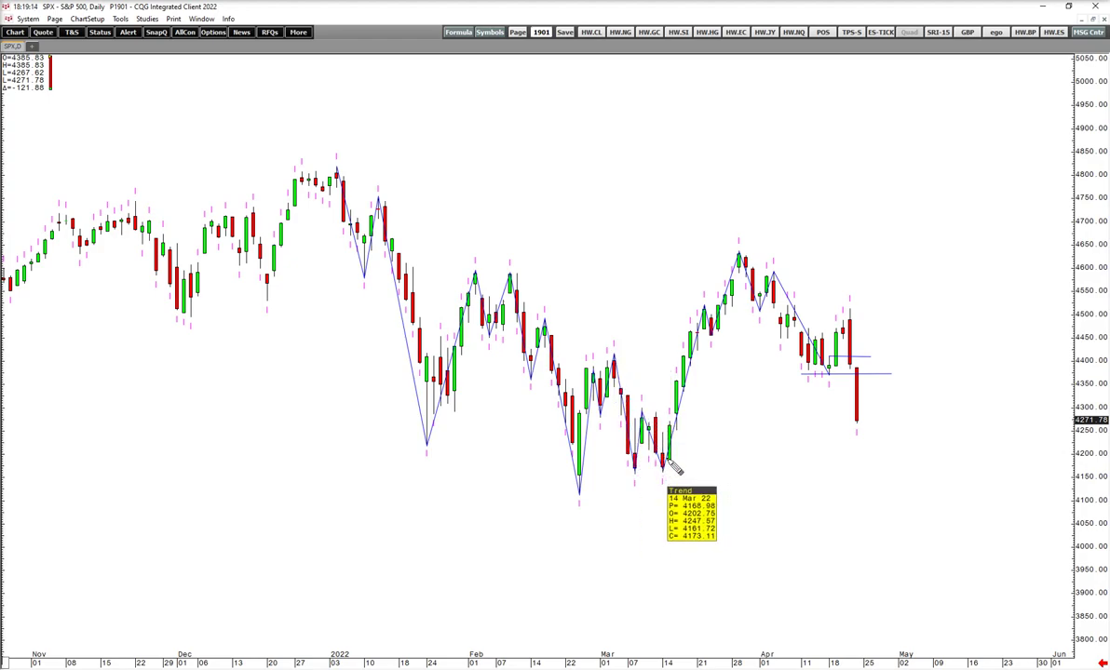
click(663, 470)
click(734, 235)
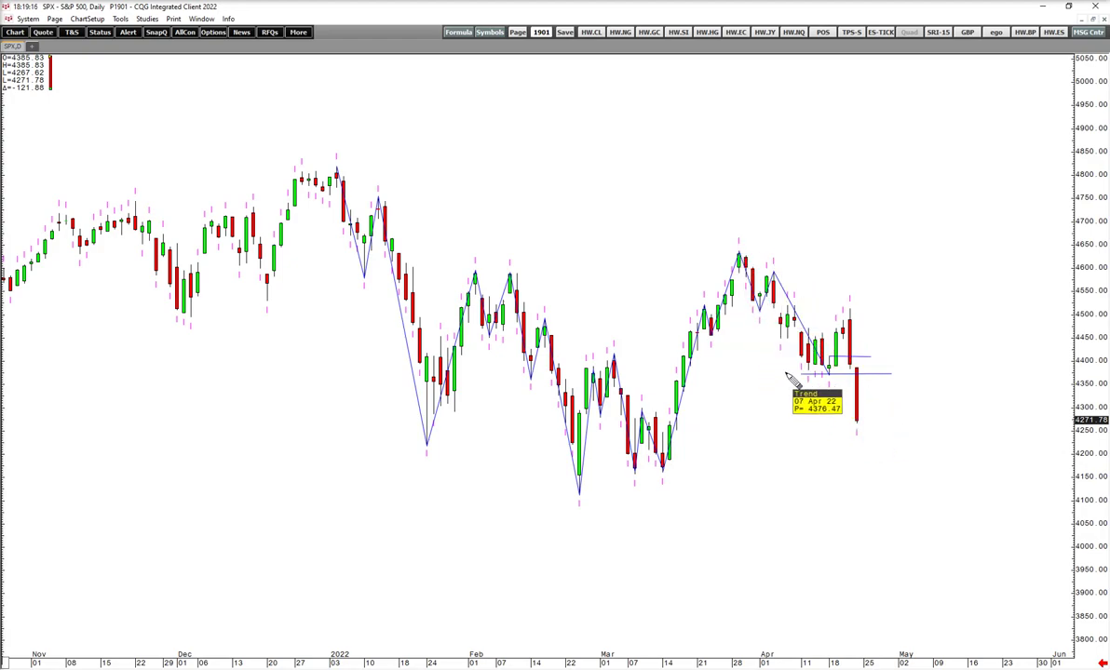
Step: Draw a longer horizontal line along the 18 April low, from early April to about mid-May
drag(776, 374, 954, 374)
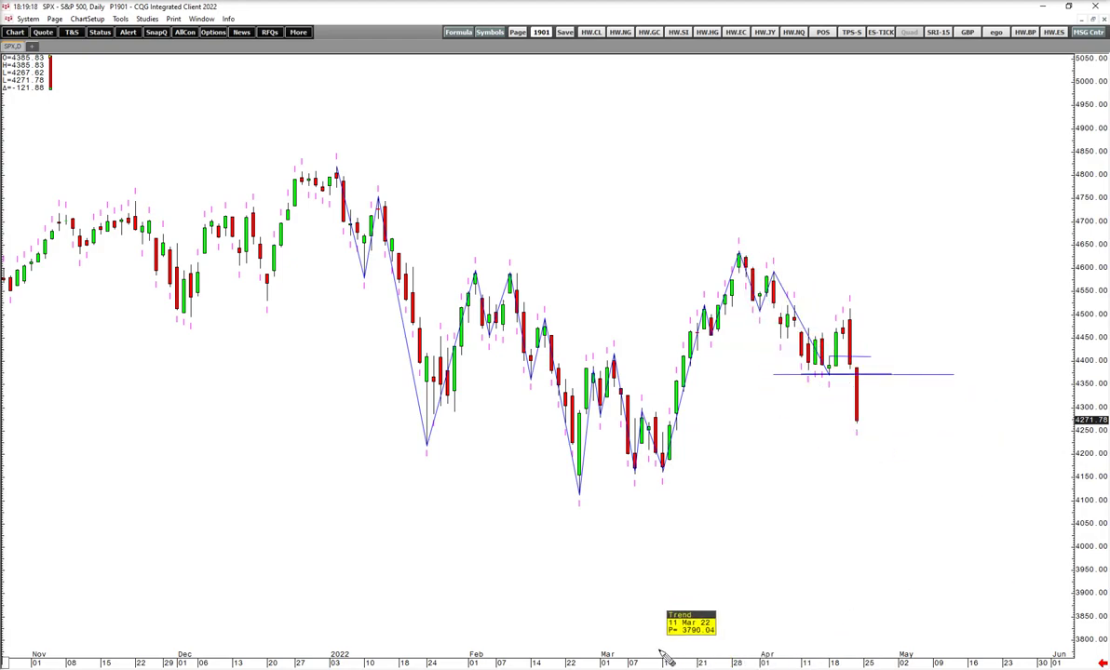
mouse_move(674, 664)
mouse_down()
mouse_move(704, 659)
mouse_move(649, 661)
mouse_move(683, 664)
mouse_up()
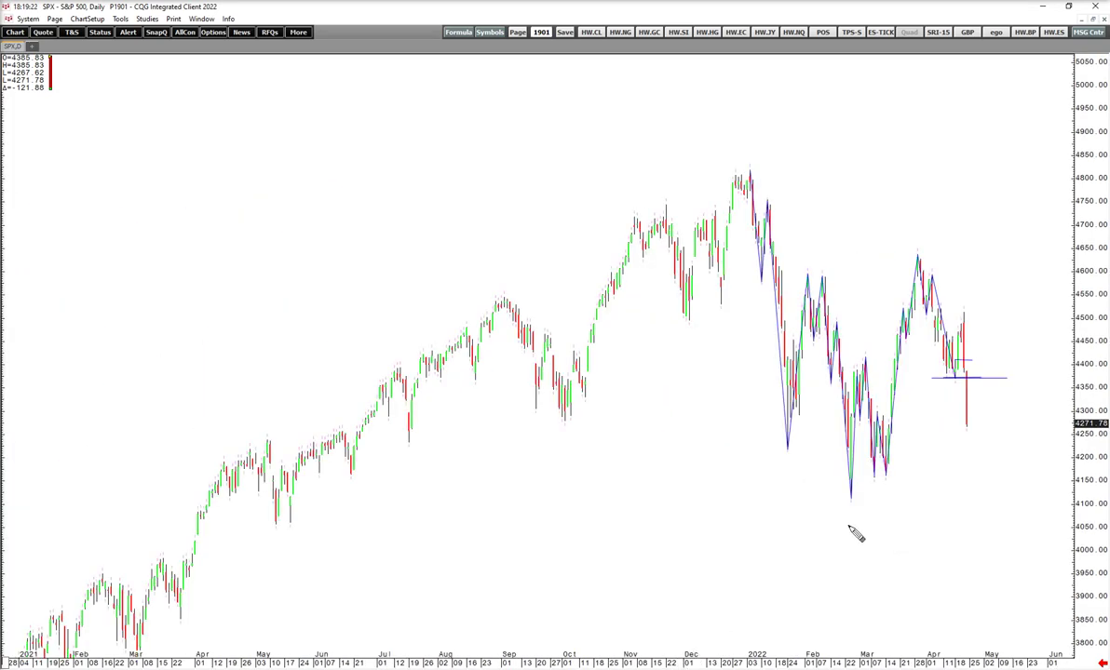
scroll(769, 664, up, 4)
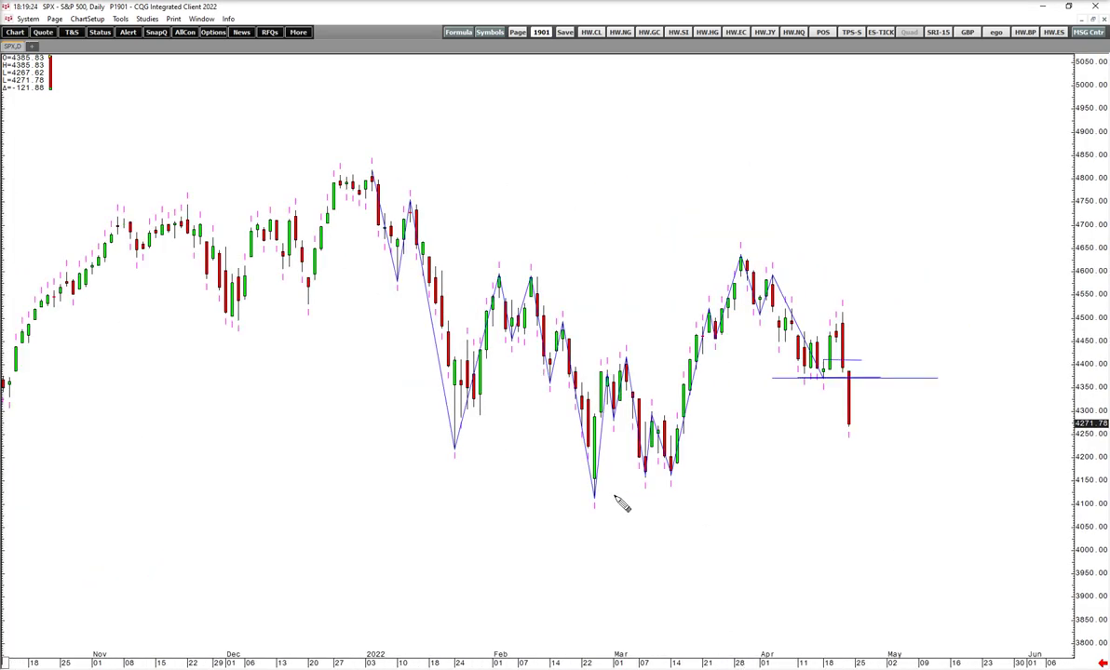
Step: Try a rising trend line from the 24 February low past the 14 March low into May, and remove it
mouse_move(599, 509)
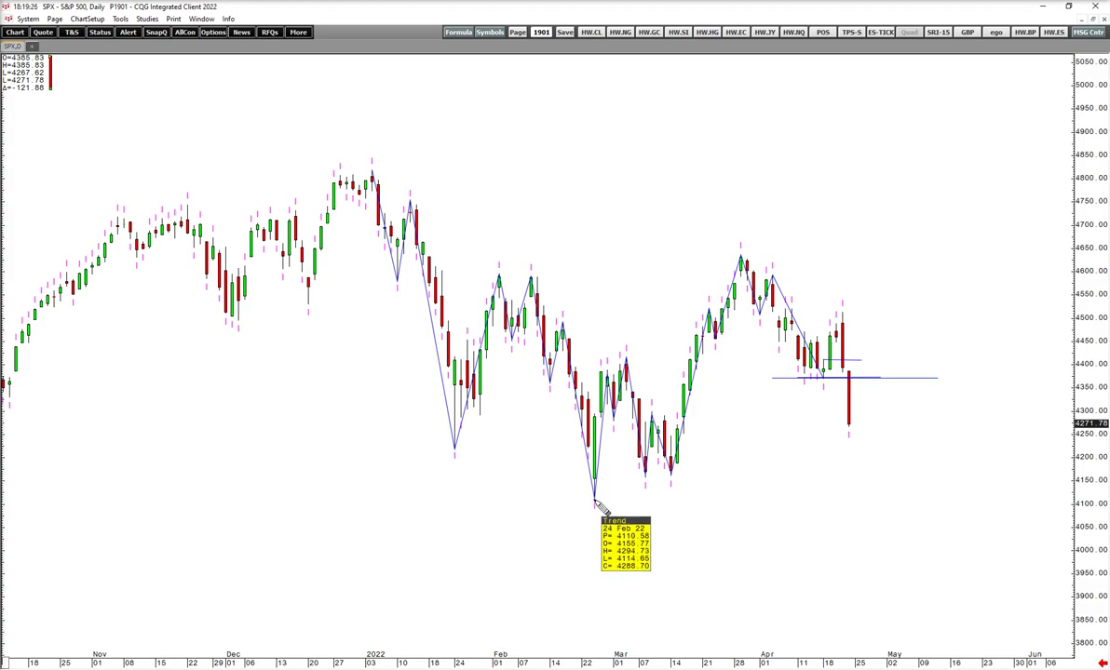
drag(598, 507, 931, 412)
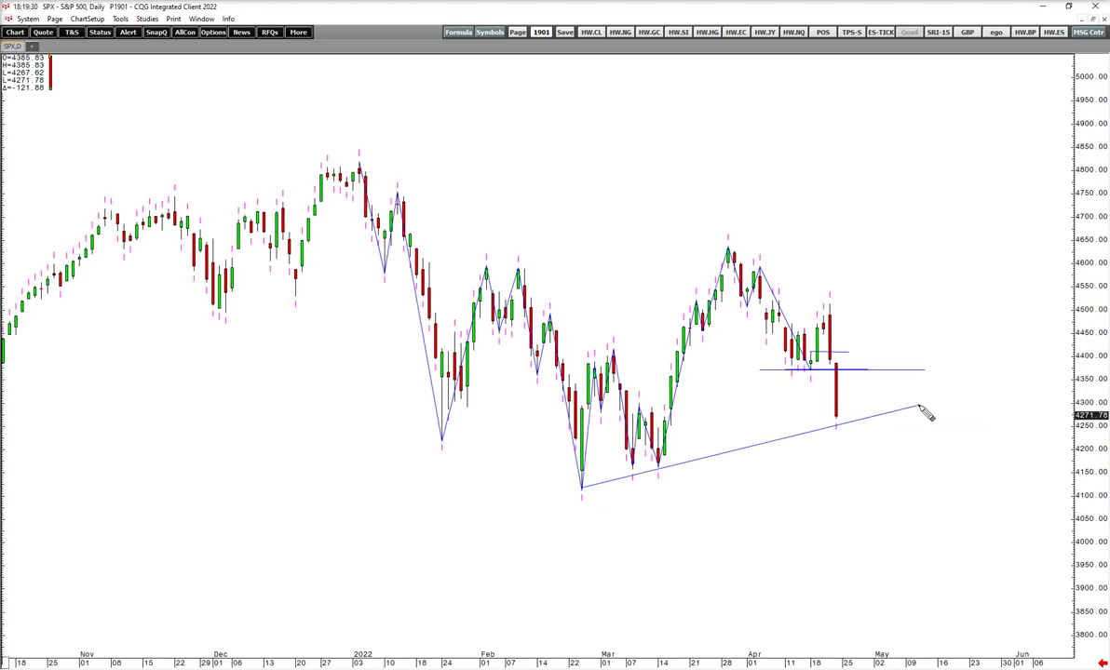
right_click(822, 433)
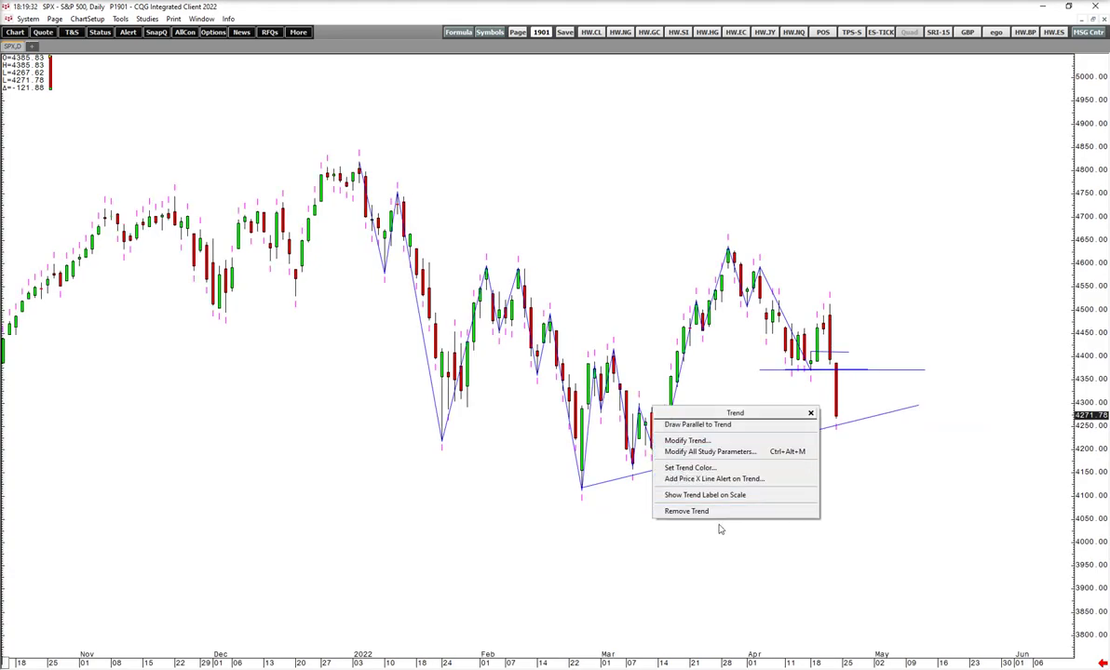
click(665, 523)
right_click(661, 470)
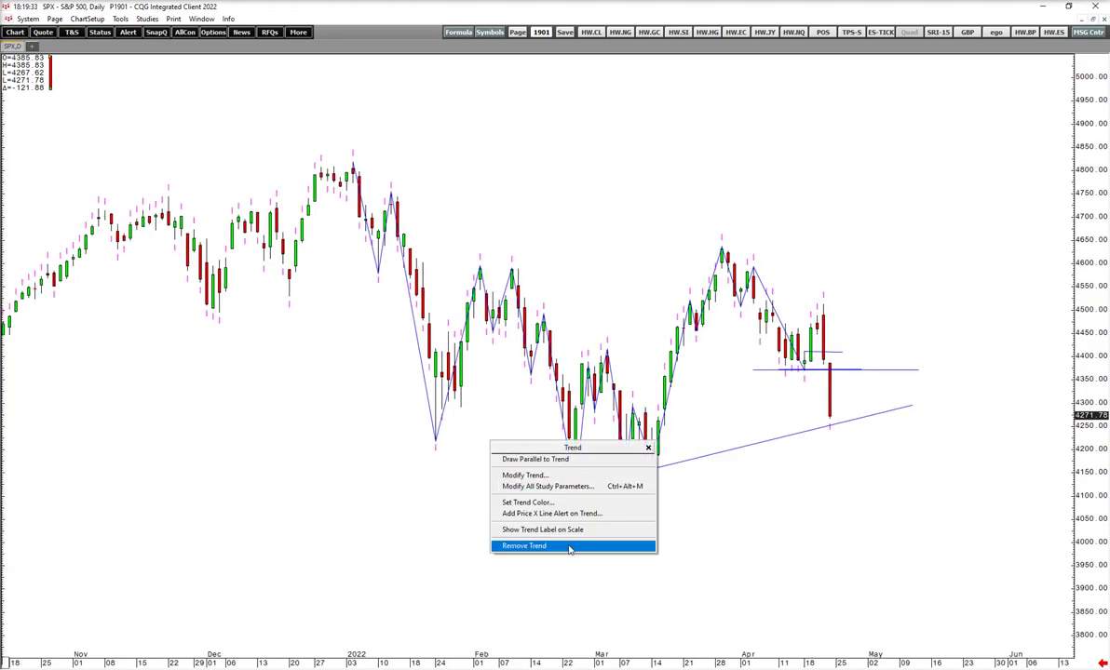
click(571, 510)
Step: Draw a rising line from the 24 February low along the 14 March low and a falling line from the 4 January high across the 29 March high
drag(577, 490, 922, 391)
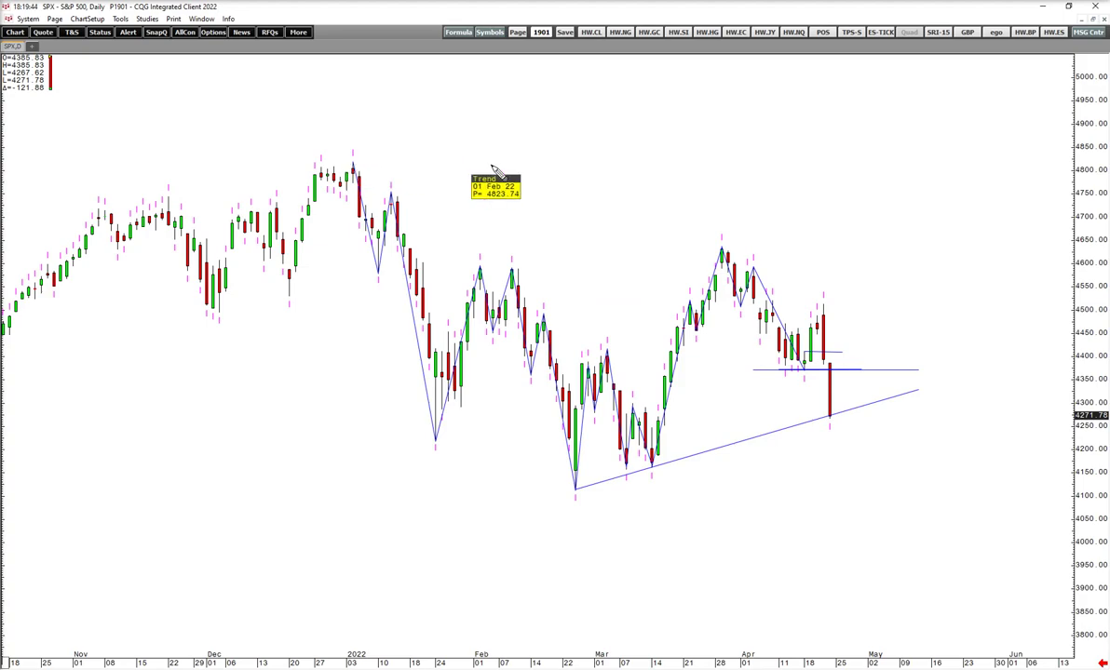
mouse_move(353, 164)
mouse_down()
mouse_move(731, 275)
mouse_move(939, 303)
mouse_move(939, 285)
mouse_up()
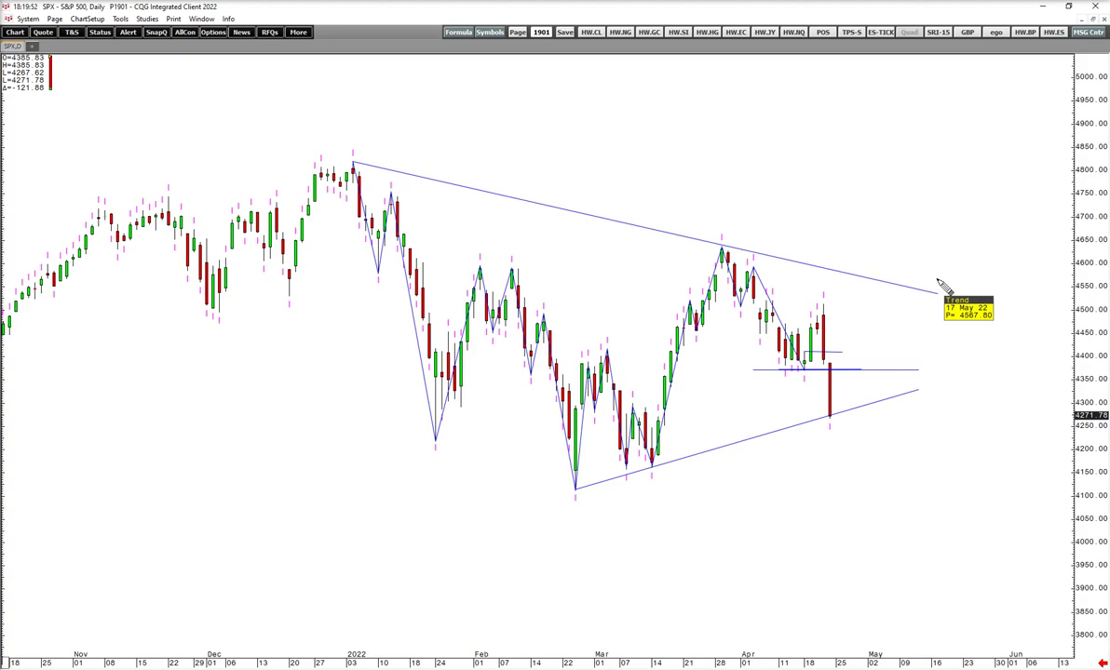
Step: Switch the SPX chart from daily to weekly bars
drag(939, 283, 938, 285)
text(,ww)
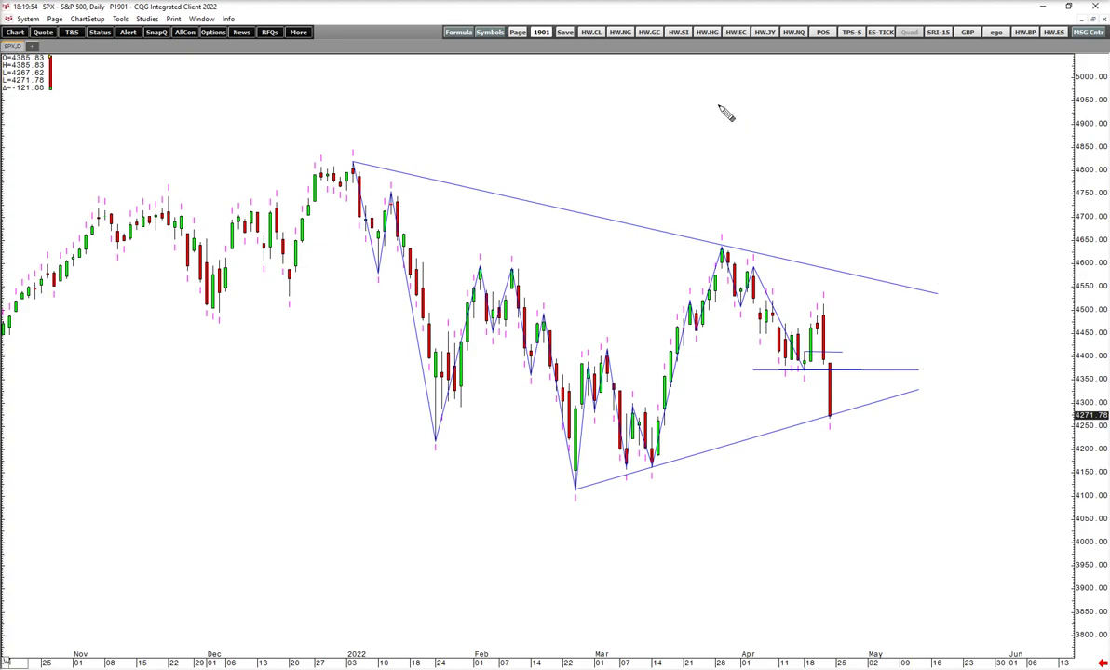
key(Return)
Step: Remove all the trend lines from the weekly SPX chart
right_click(995, 239)
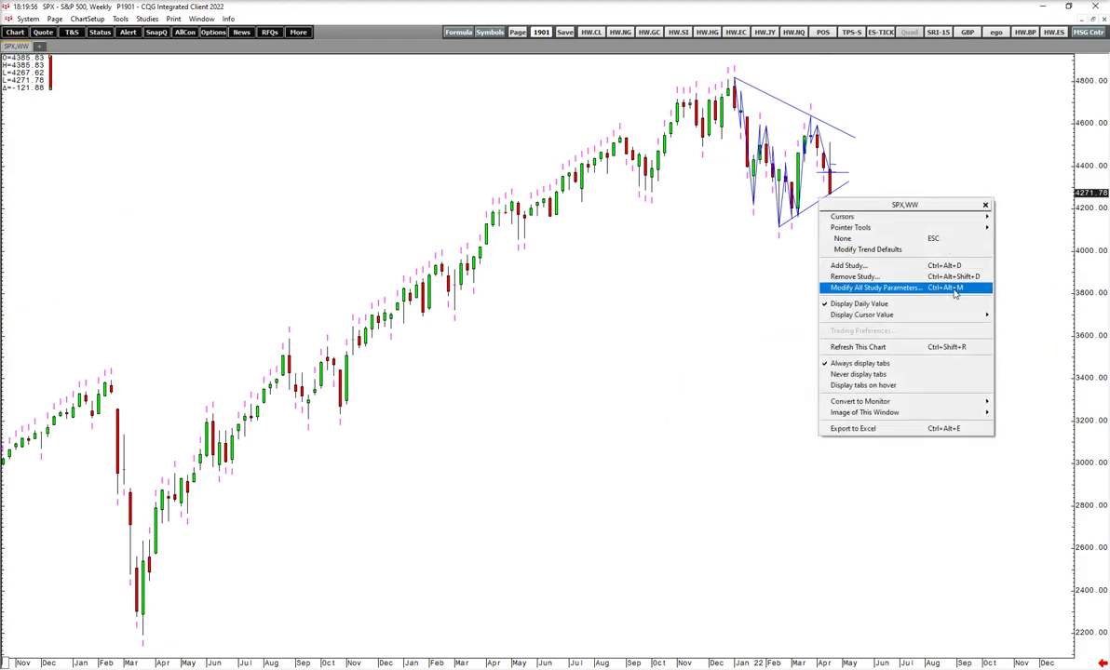
click(951, 276)
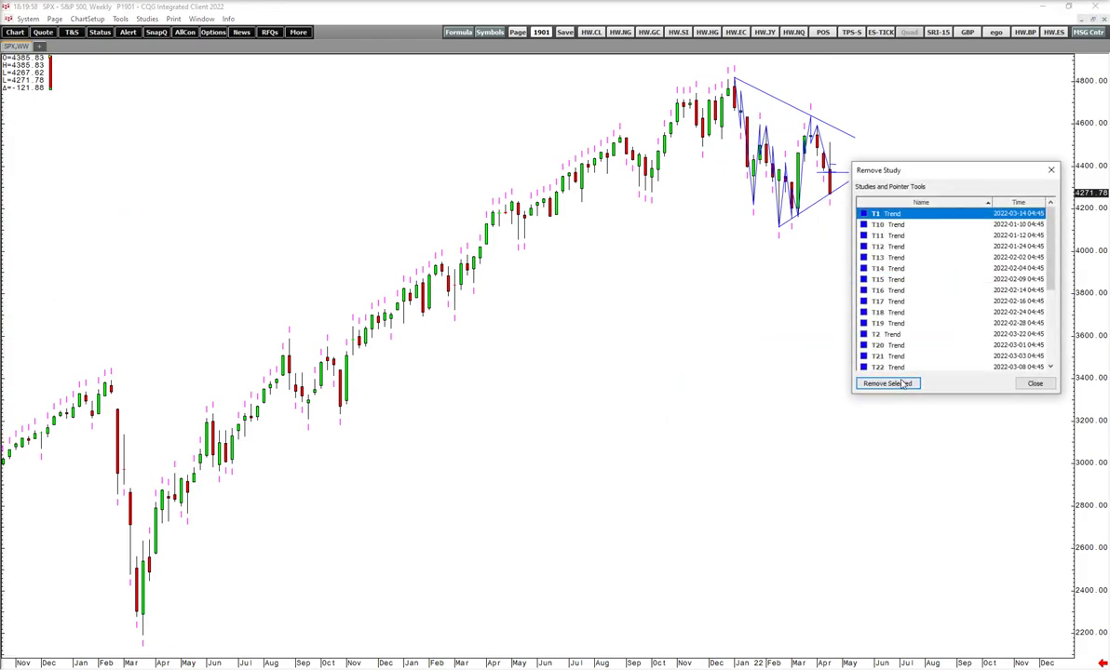
click(887, 383)
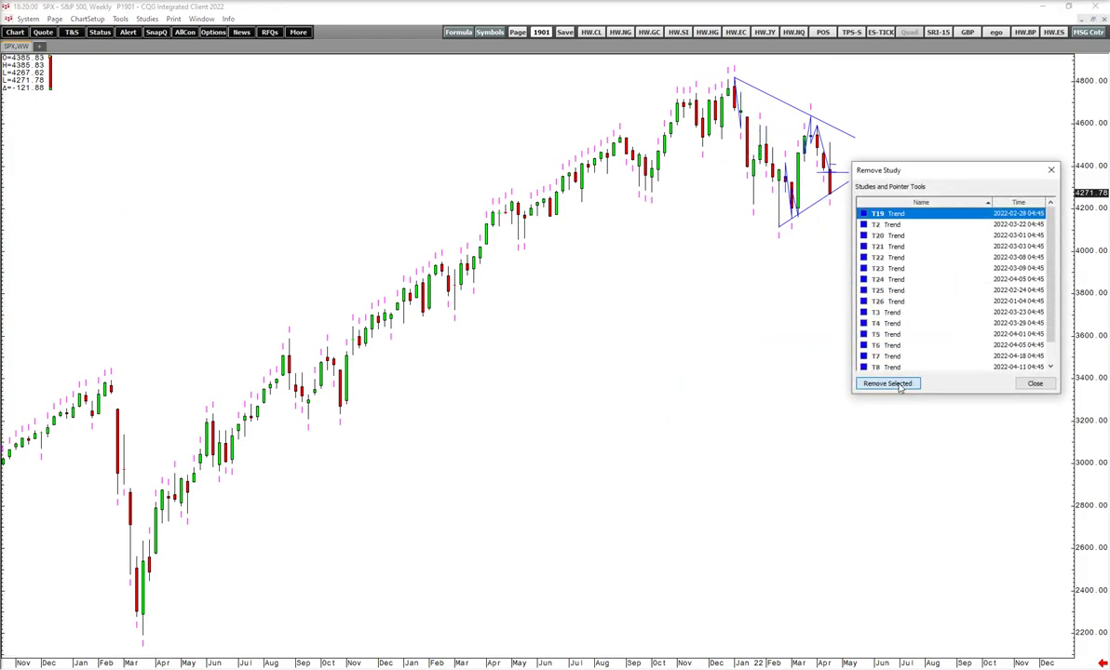
click(887, 384)
click(888, 383)
click(887, 383)
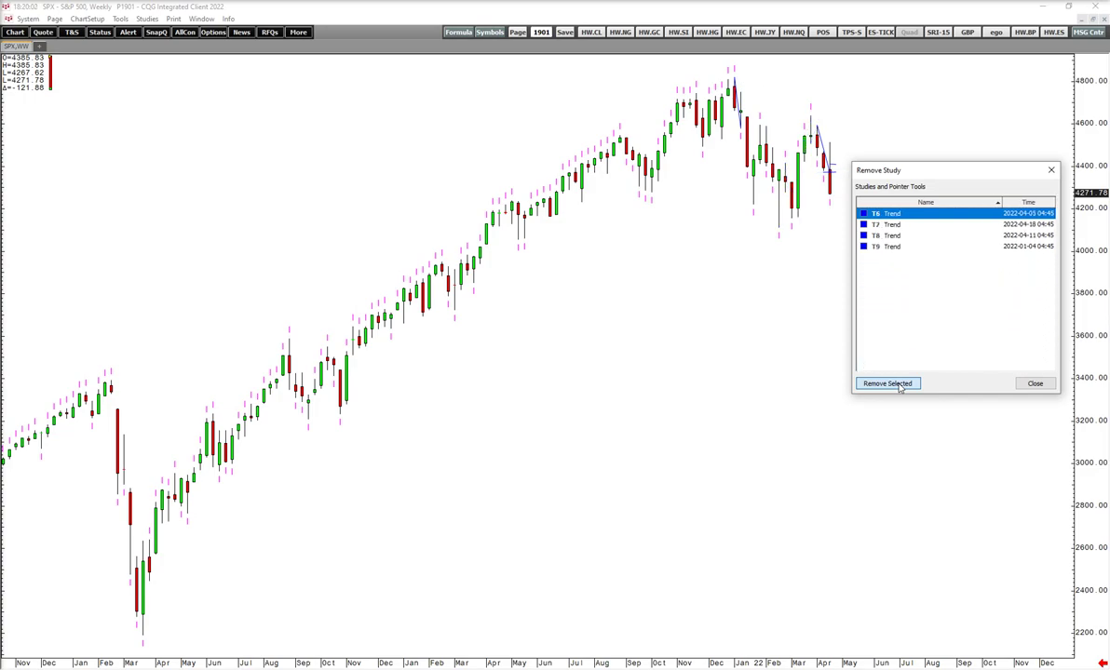
click(899, 385)
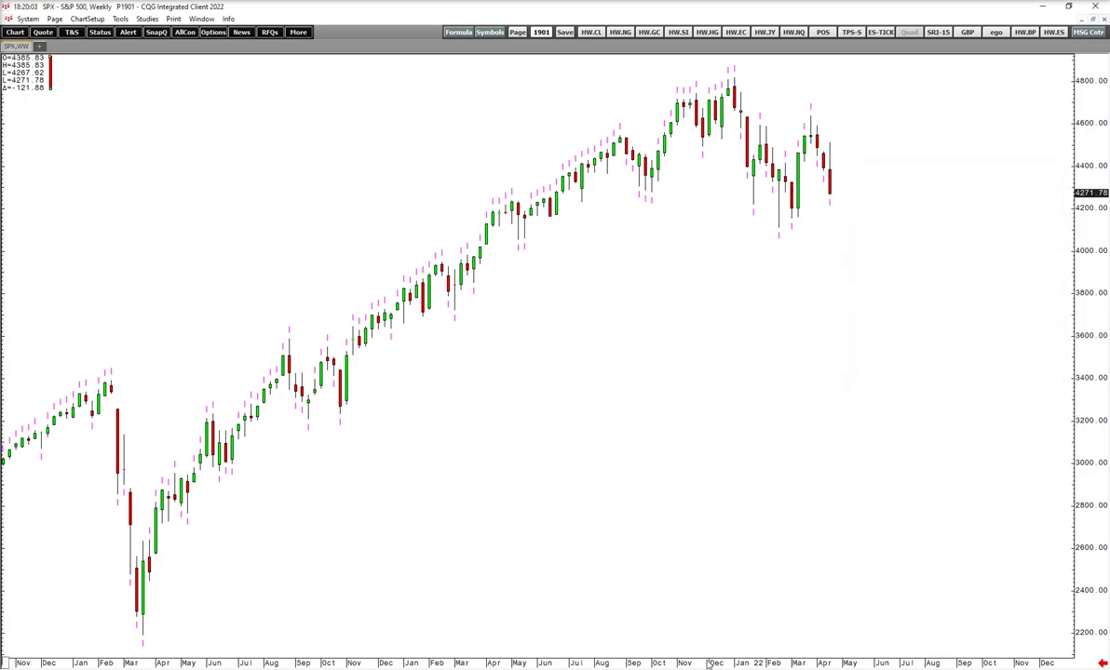
Step: Draw weekly swing lines from the 3 January 2022 high to the 24 January low, the 31 January high and the 22 February low
drag(709, 665, 677, 662)
drag(875, 346, 998, 319)
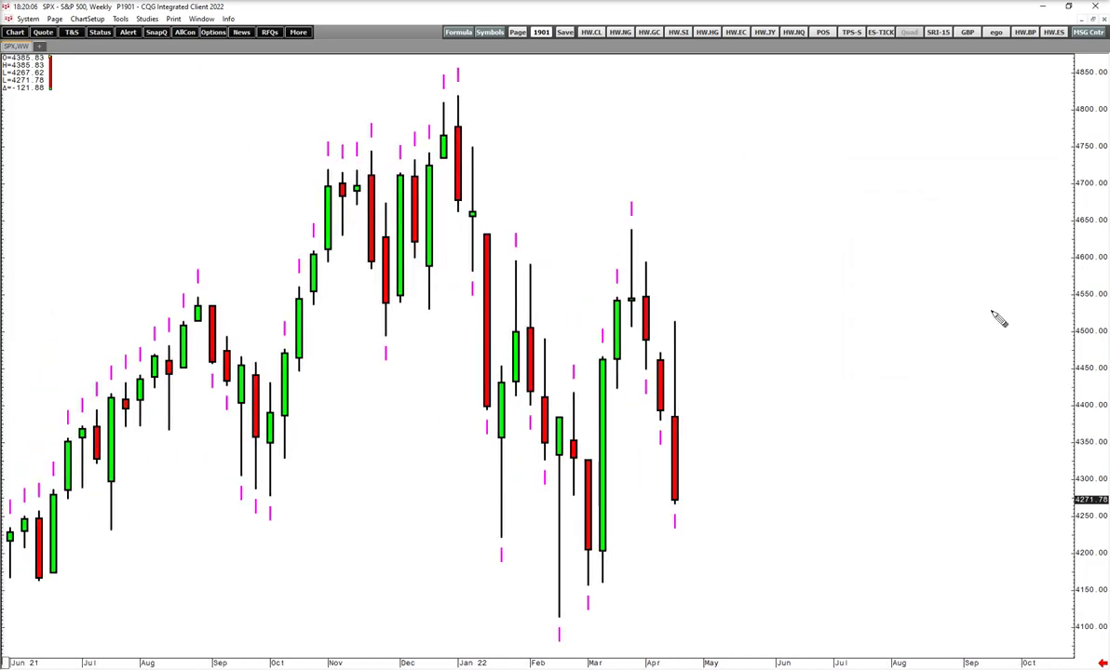
mouse_move(457, 97)
mouse_down()
mouse_move(592, 294)
mouse_move(500, 570)
mouse_move(530, 261)
mouse_move(517, 262)
mouse_move(562, 627)
mouse_up()
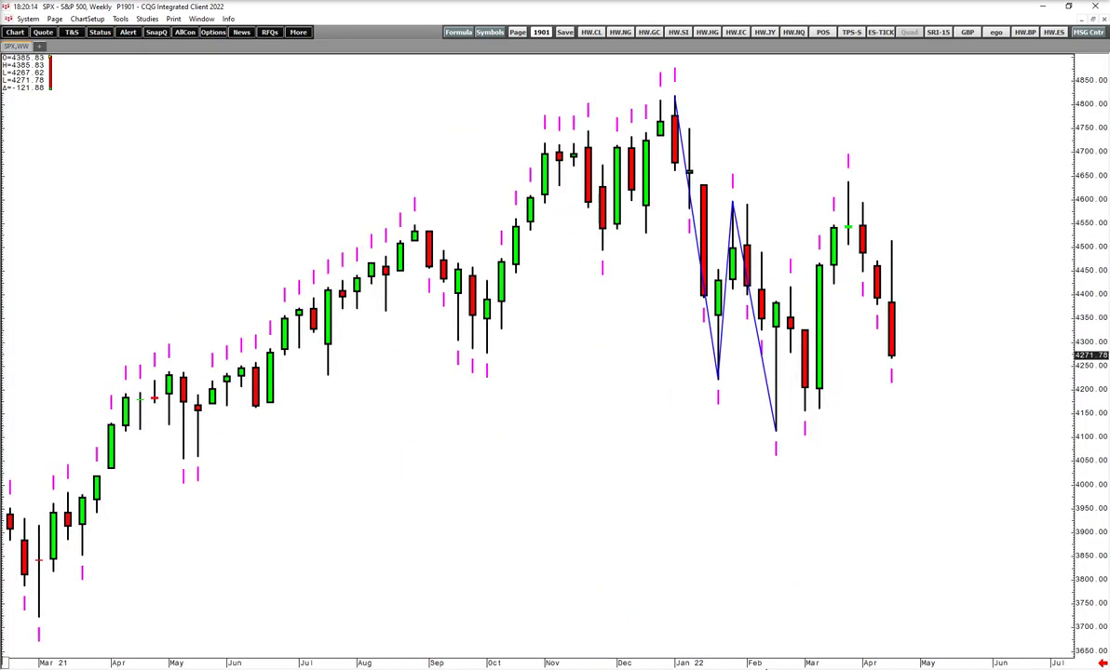
Step: Continue the weekly swing lines from the 22 February low through the 28 February high, 7 March low and 28 March high to the 18 April low
drag(767, 666, 744, 665)
click(568, 619)
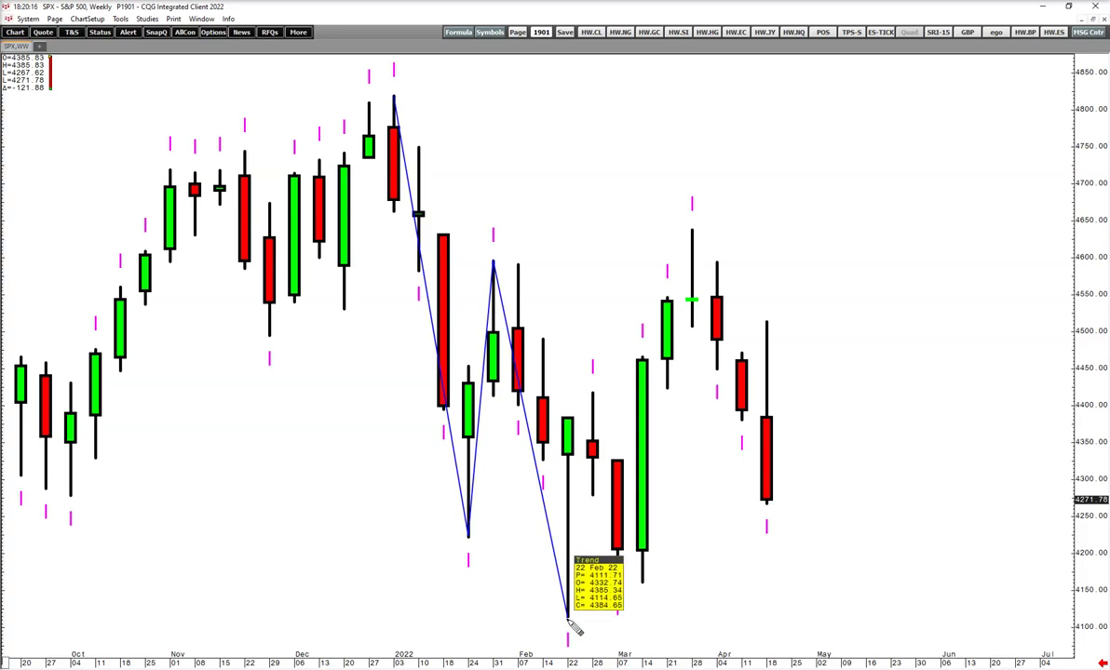
click(598, 392)
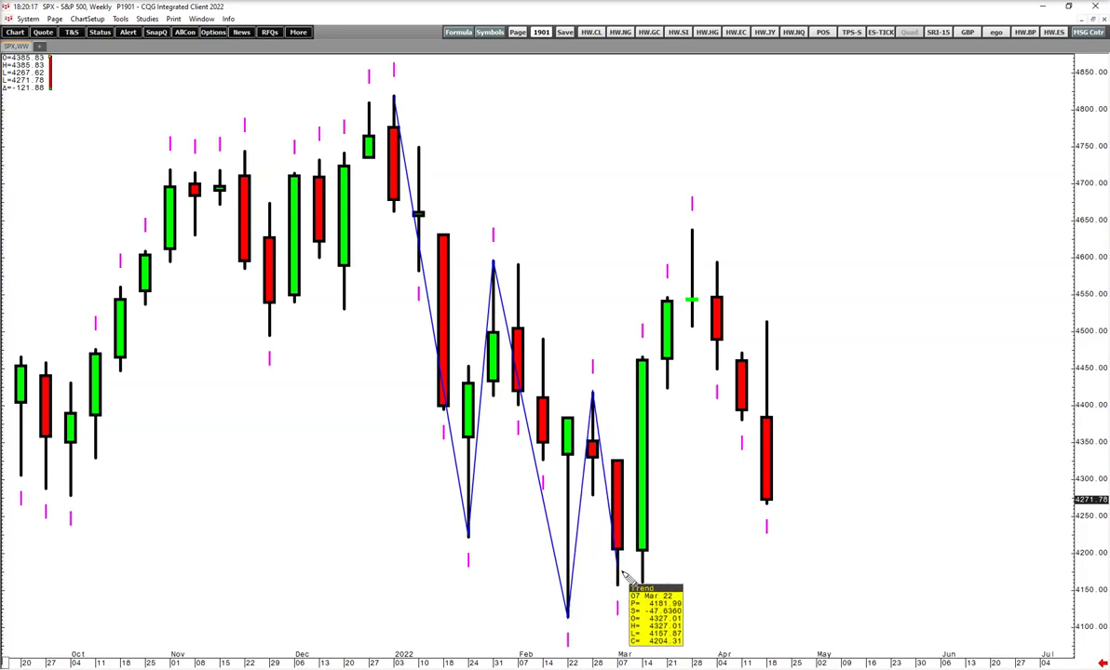
drag(619, 585, 693, 229)
drag(941, 347, 1020, 316)
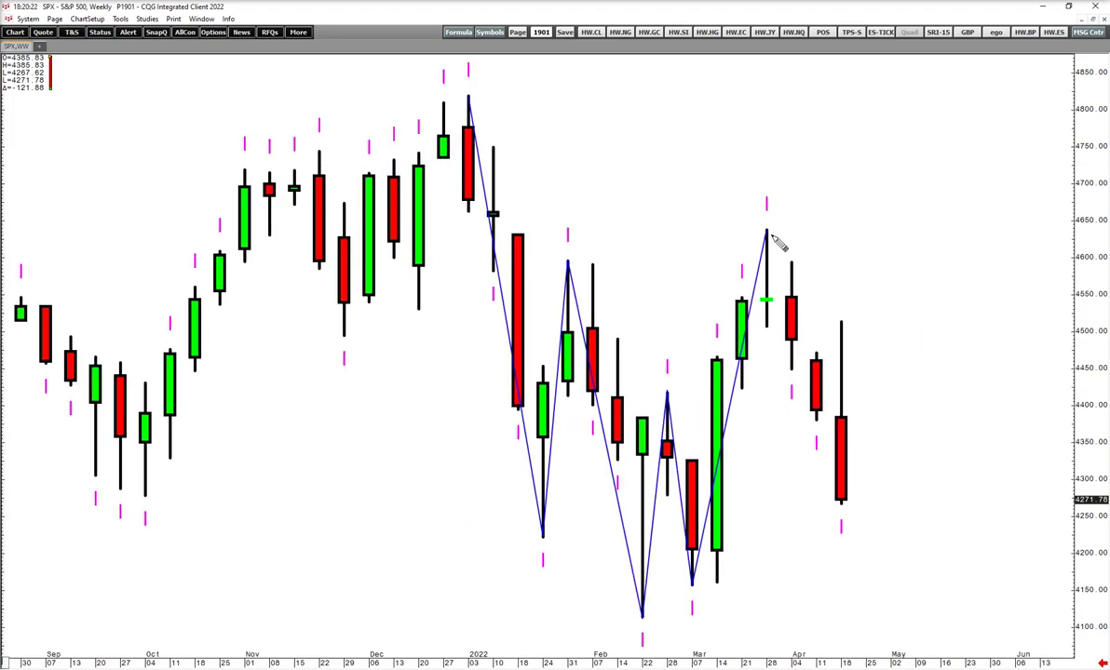
drag(767, 228, 842, 504)
Step: Draw swing lines from the 4 October 2021 low through the 22 and 29 November extremes to the January high, plus a horizontal line from October's low to late March
drag(660, 665, 692, 664)
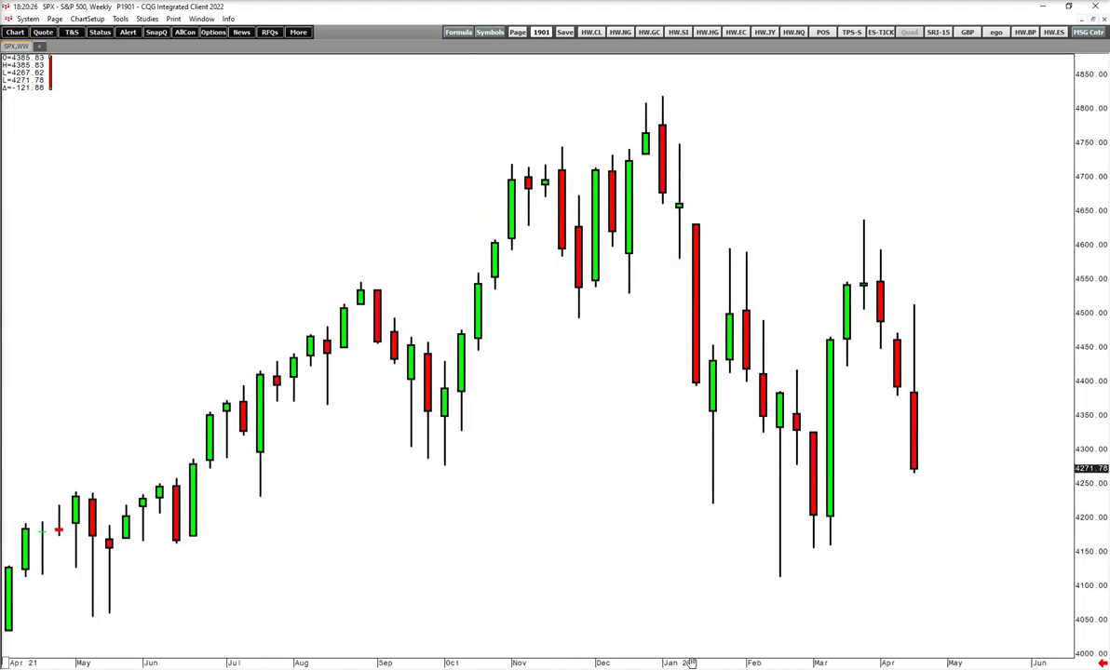
drag(1088, 182, 1093, 304)
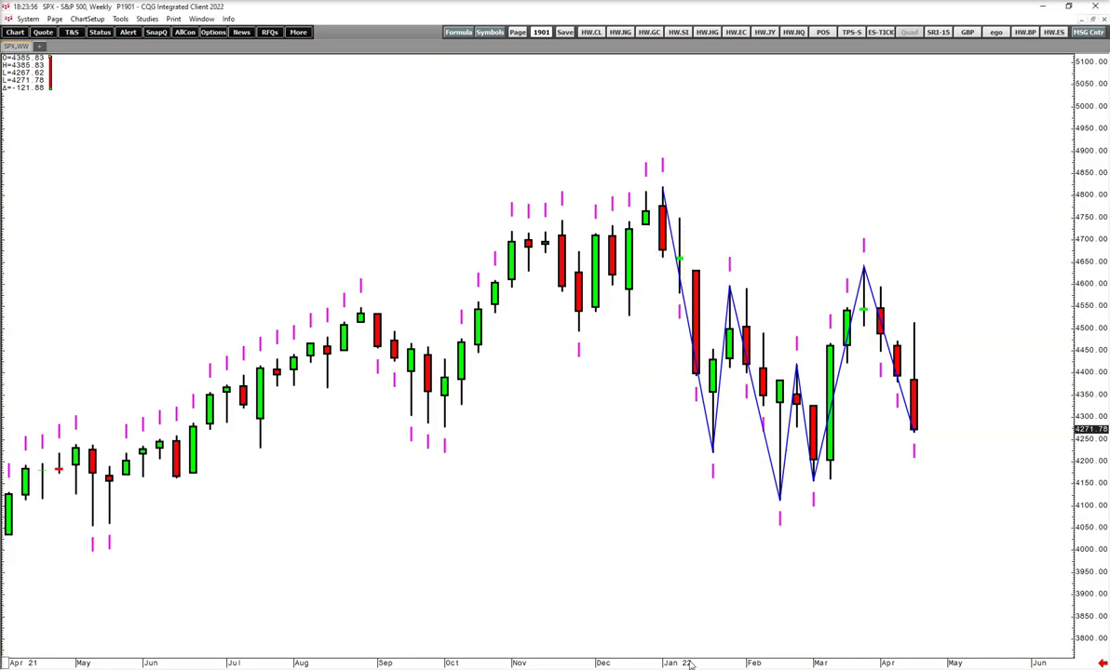
mouse_move(691, 664)
mouse_down()
mouse_move(675, 662)
mouse_move(685, 662)
mouse_up()
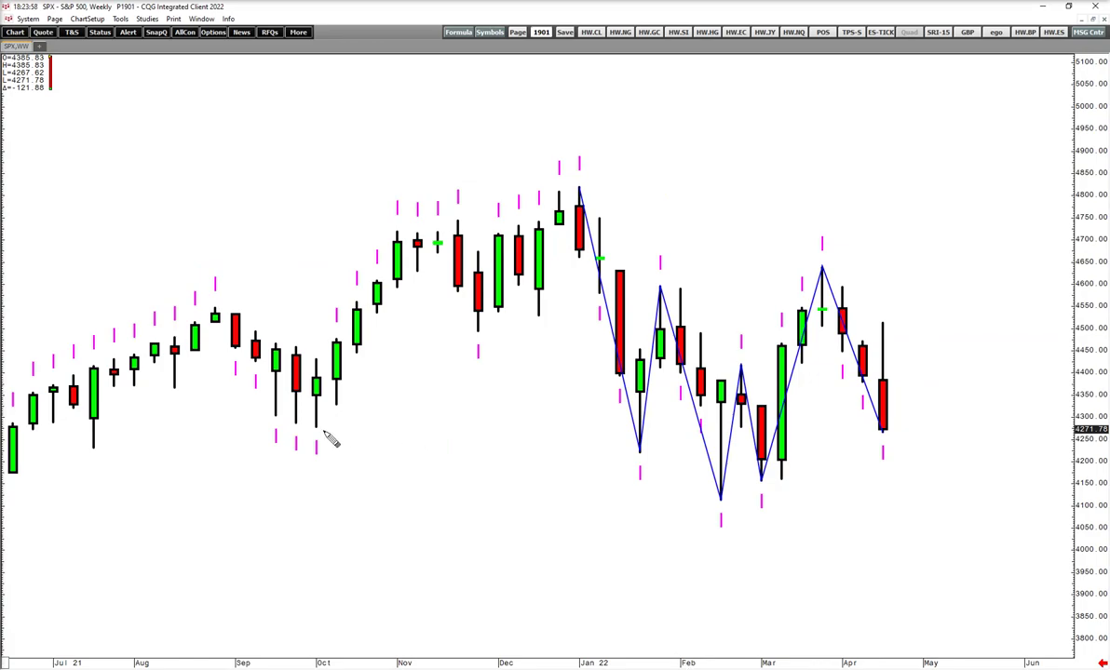
mouse_move(316, 428)
mouse_down()
mouse_move(359, 281)
mouse_move(466, 222)
mouse_move(493, 339)
mouse_move(577, 187)
mouse_move(589, 224)
mouse_up()
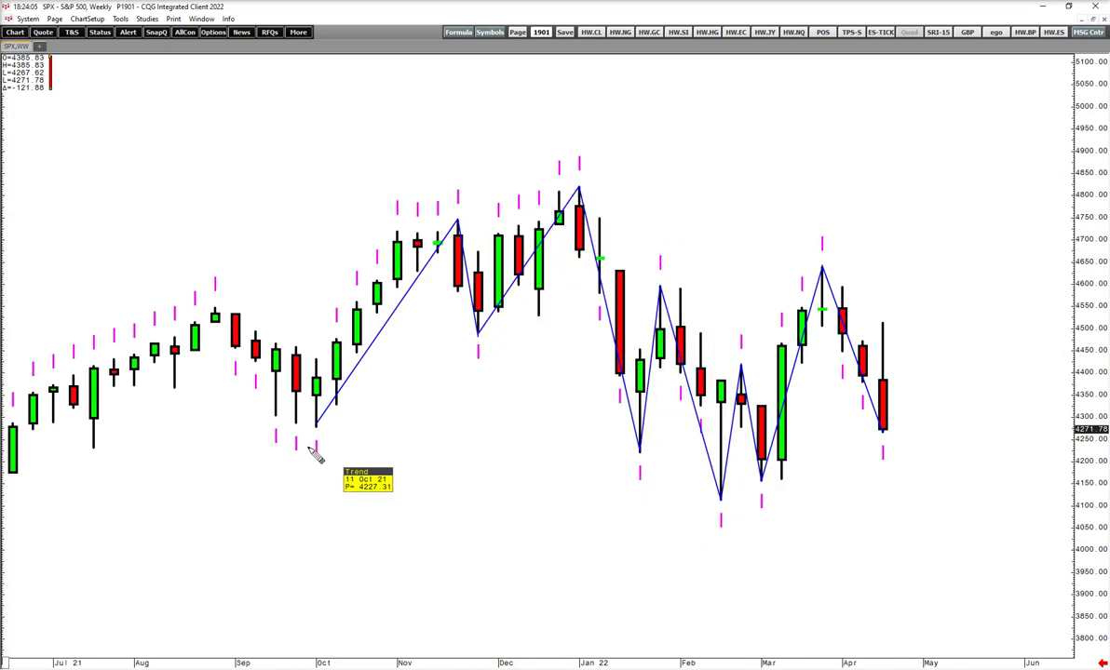
drag(315, 428, 809, 430)
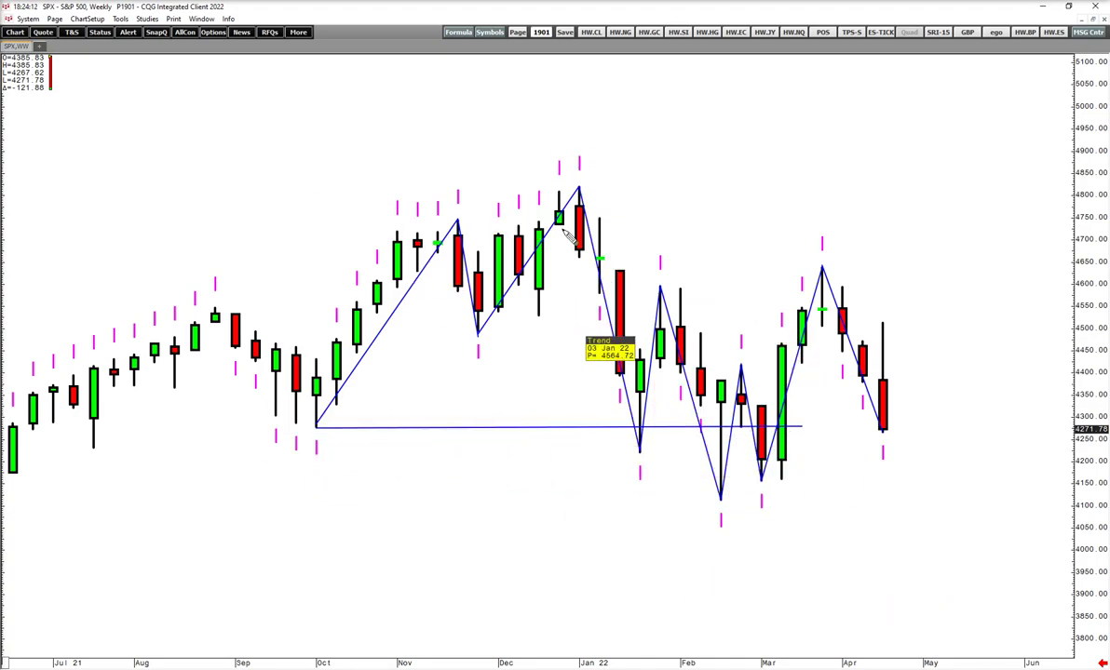
Step: Try a Fibonacci retracement between the 3 January 2022 high and the 22 February low, and remove it
right_click(441, 137)
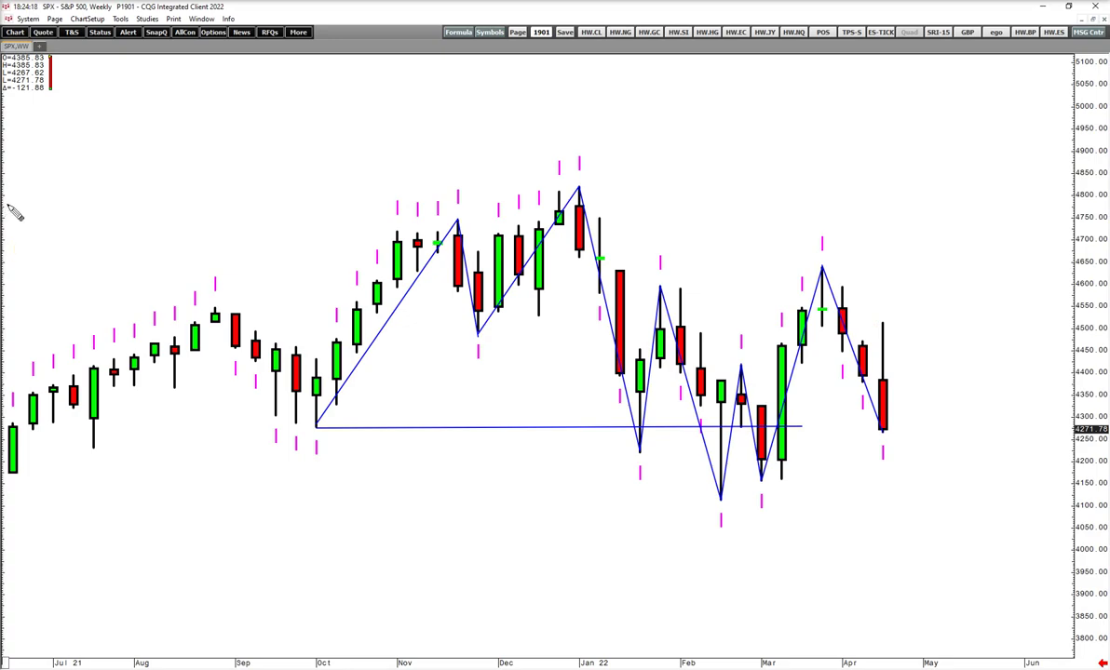
mouse_move(7, 206)
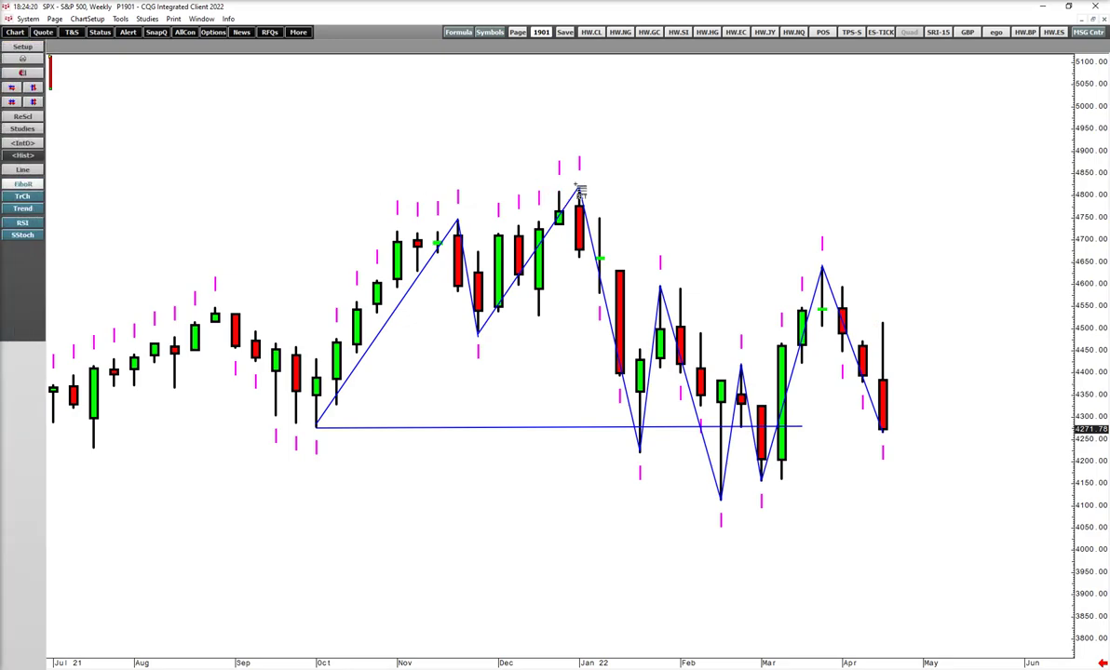
mouse_move(579, 191)
mouse_down()
mouse_move(699, 270)
mouse_move(805, 505)
mouse_up()
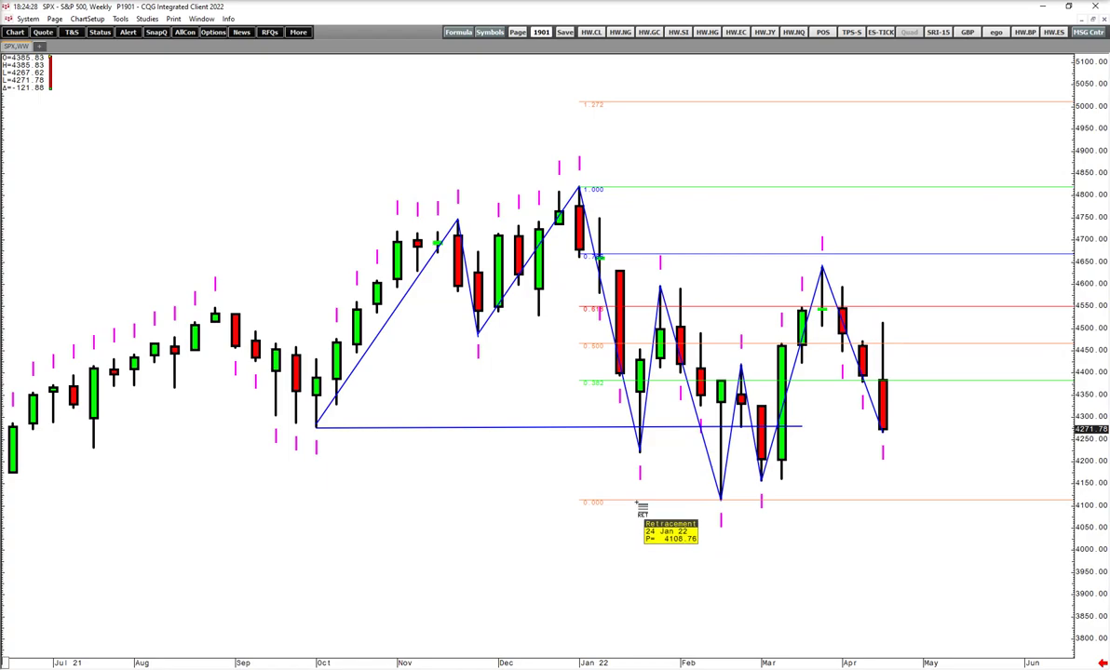
right_click(596, 502)
click(606, 581)
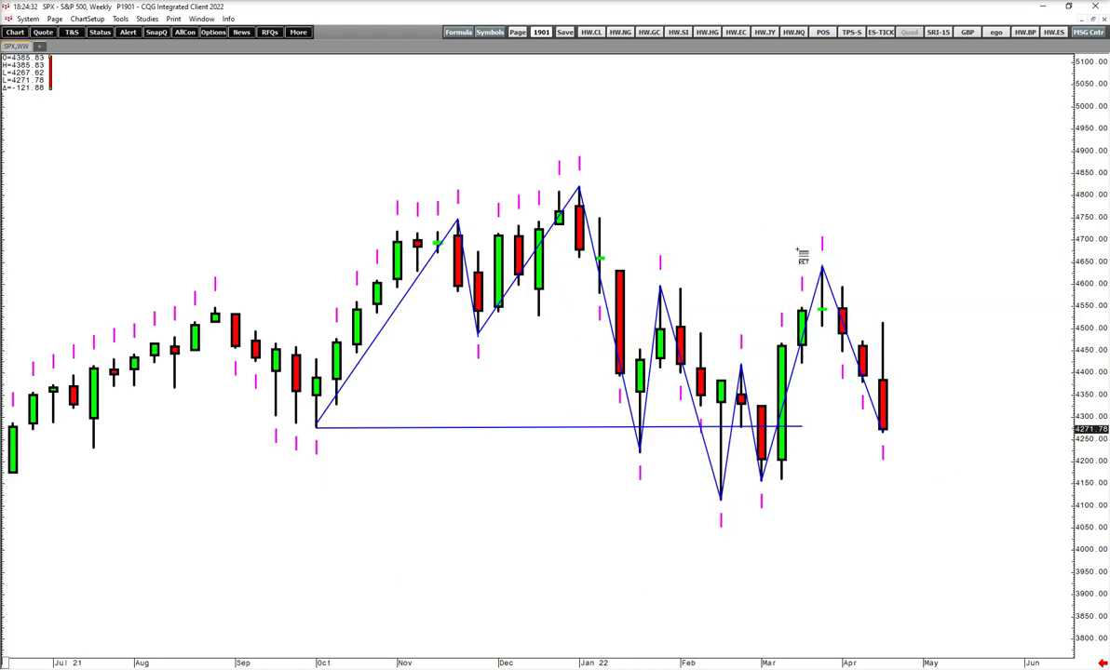
Step: Switch the SPX chart to monthly bars and remove all its trend lines
drag(860, 287, 789, 276)
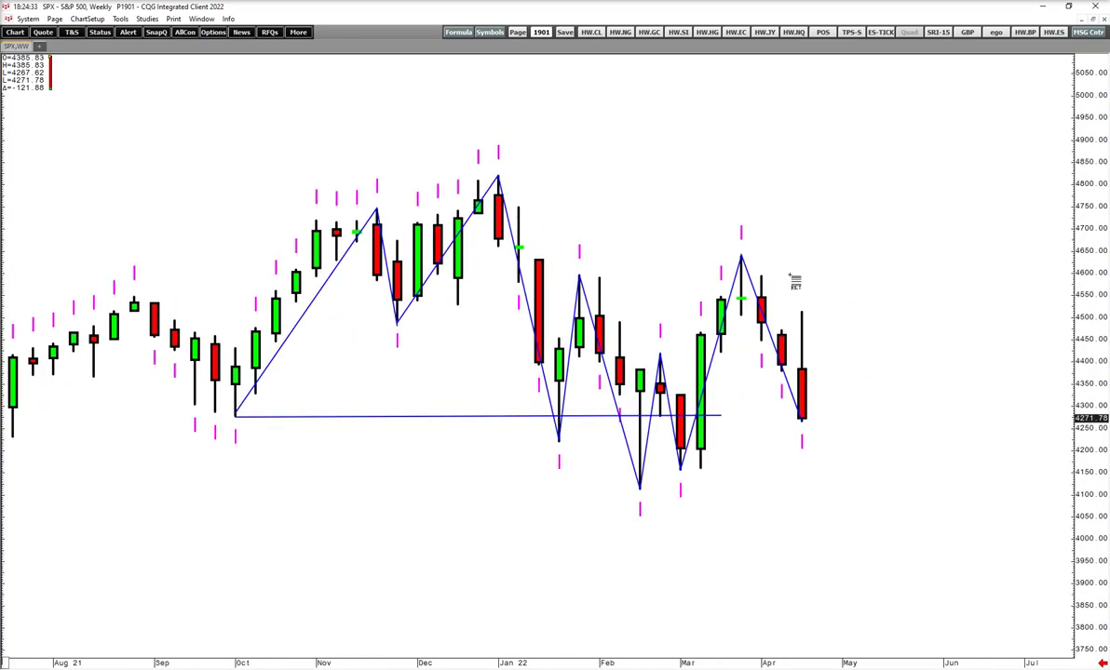
key(Return)
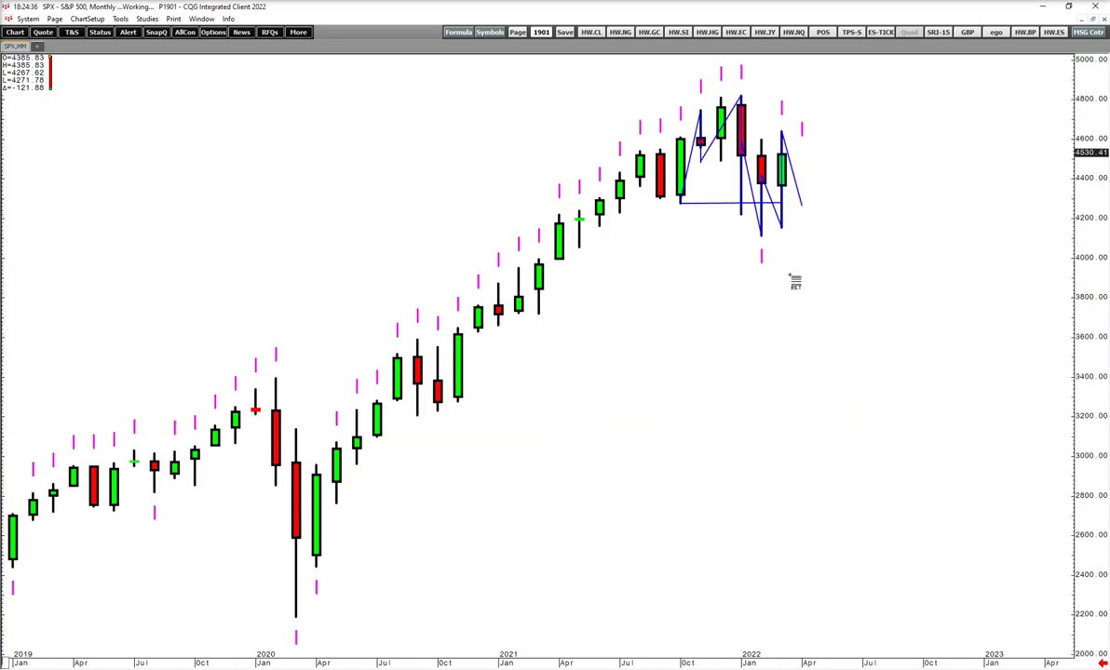
right_click(903, 160)
click(766, 199)
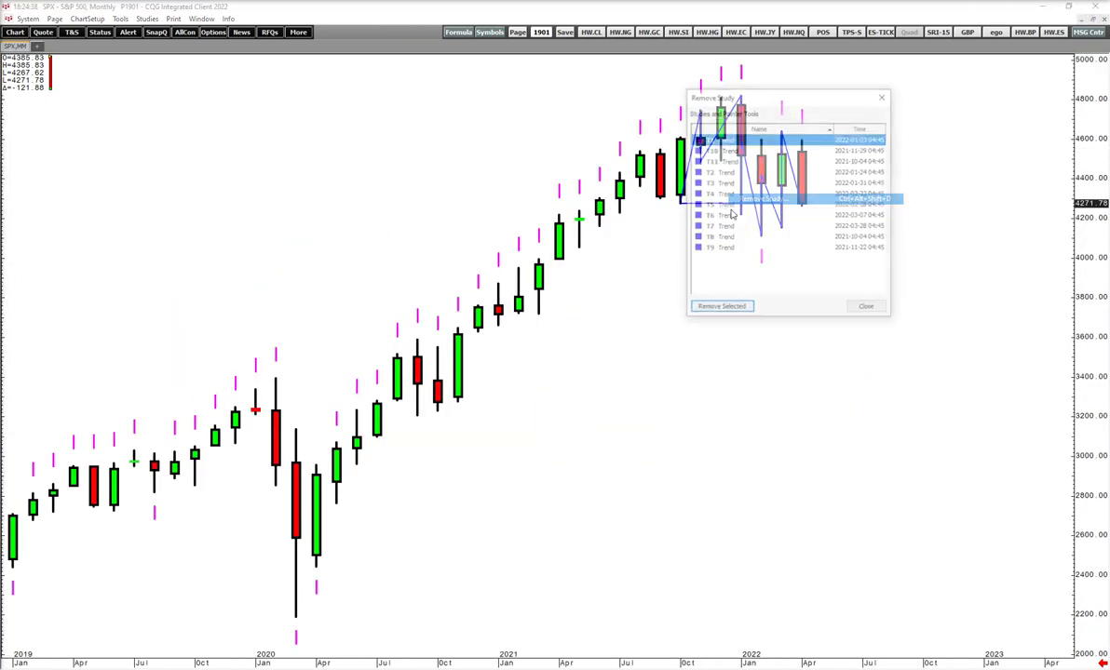
click(716, 312)
click(715, 313)
click(715, 313)
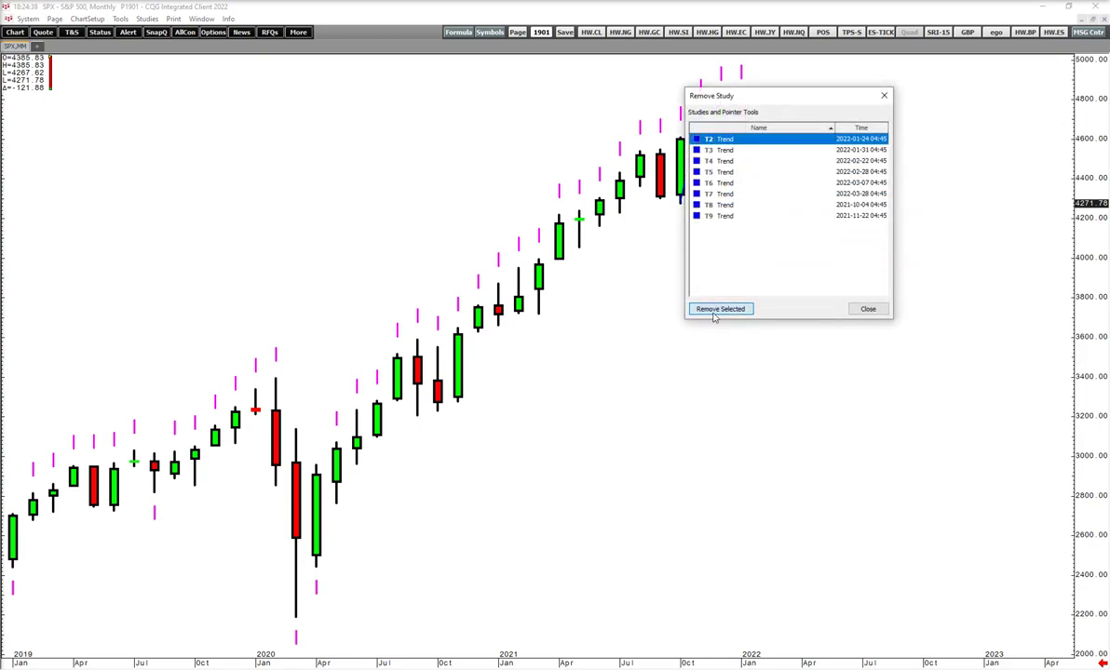
click(715, 313)
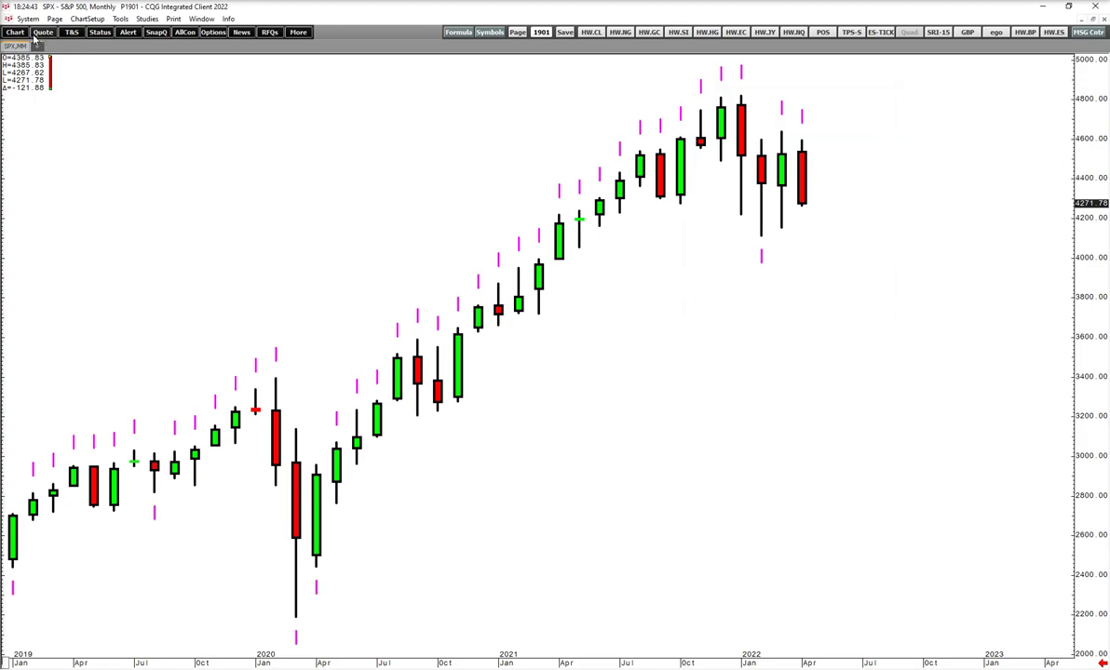
Step: Draw monthly trend lines from the March 2020 low to the January 2022 high, down to the February low and up to the March 2022 high
mouse_move(11, 130)
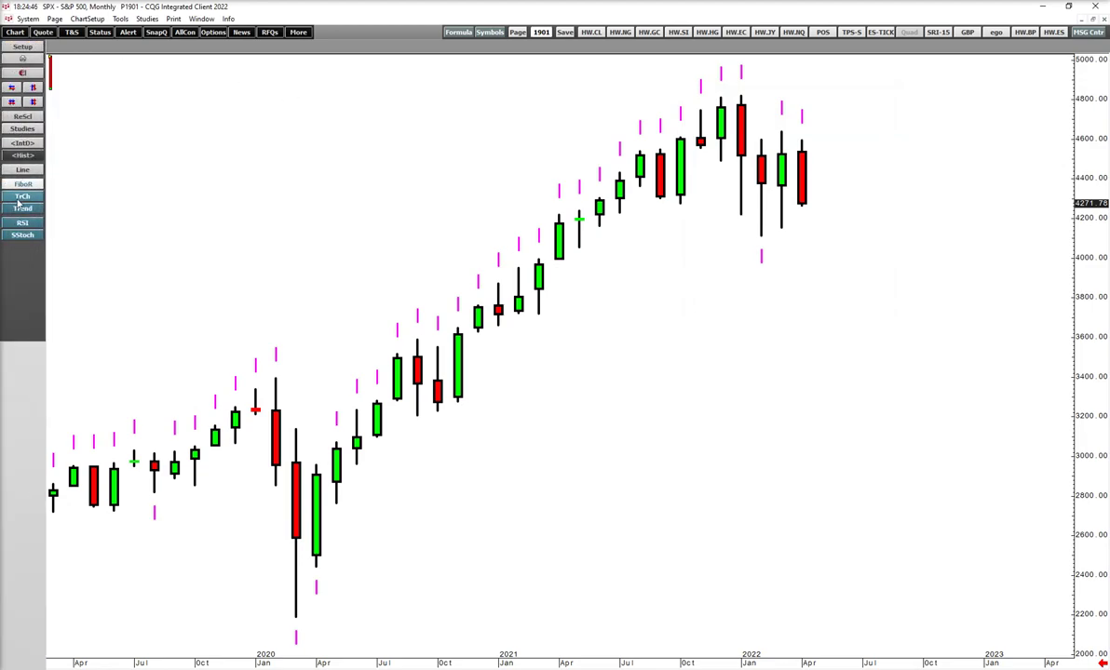
drag(1090, 98, 1088, 135)
drag(900, 178, 929, 247)
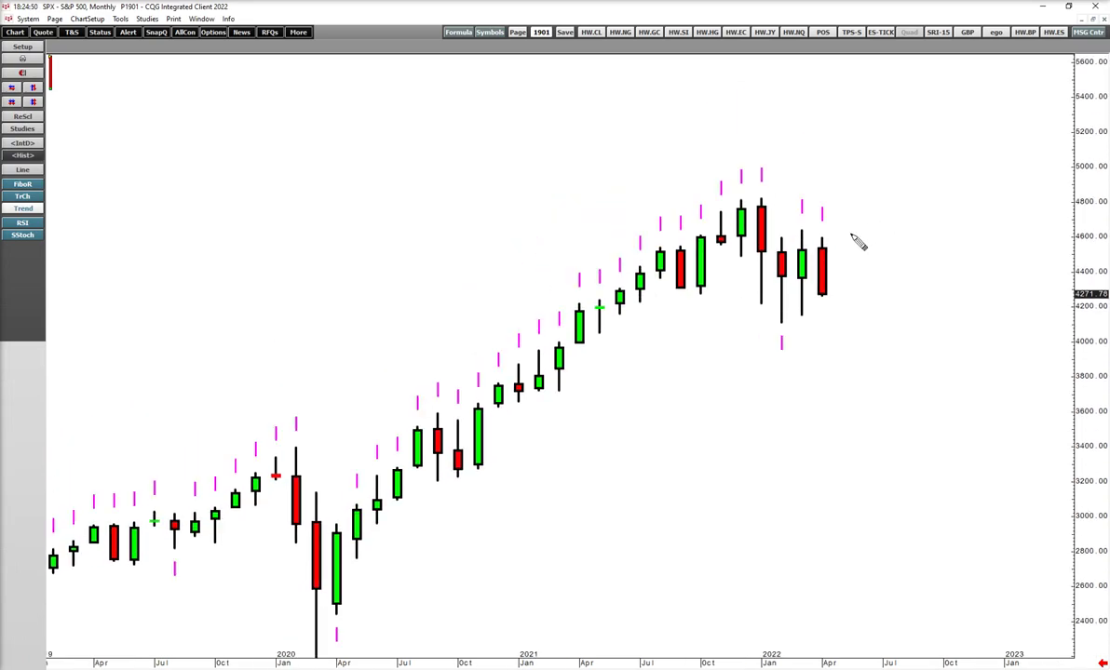
drag(851, 304, 864, 215)
mouse_move(345, 575)
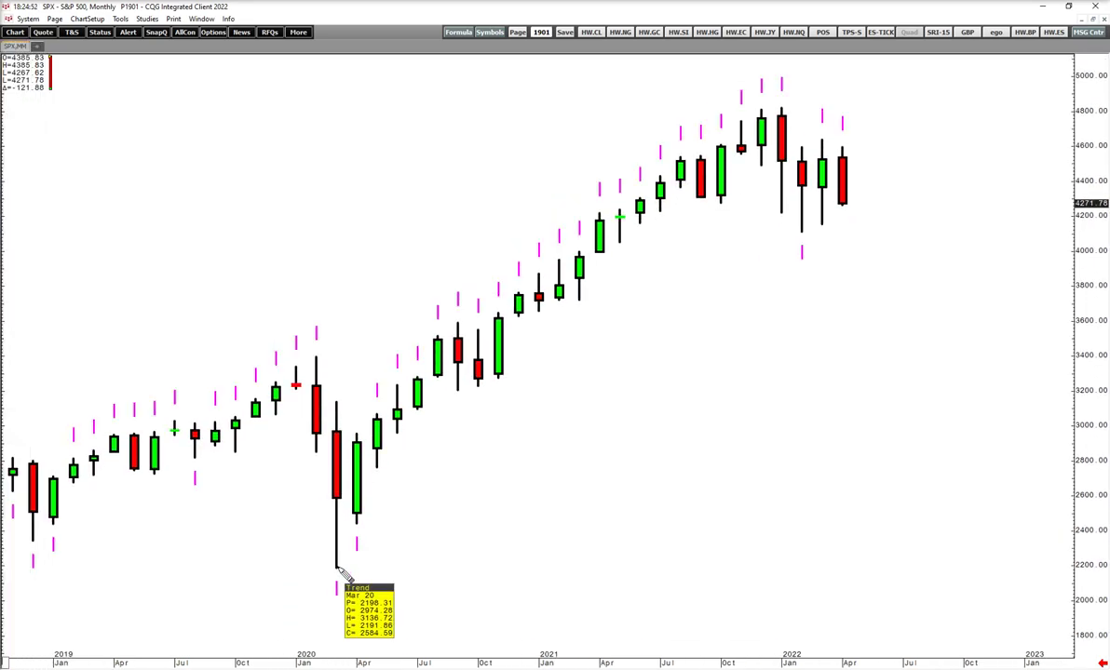
mouse_move(338, 569)
mouse_down()
mouse_move(458, 484)
mouse_move(565, 370)
mouse_move(709, 263)
mouse_move(701, 191)
mouse_move(780, 112)
mouse_up()
click(781, 110)
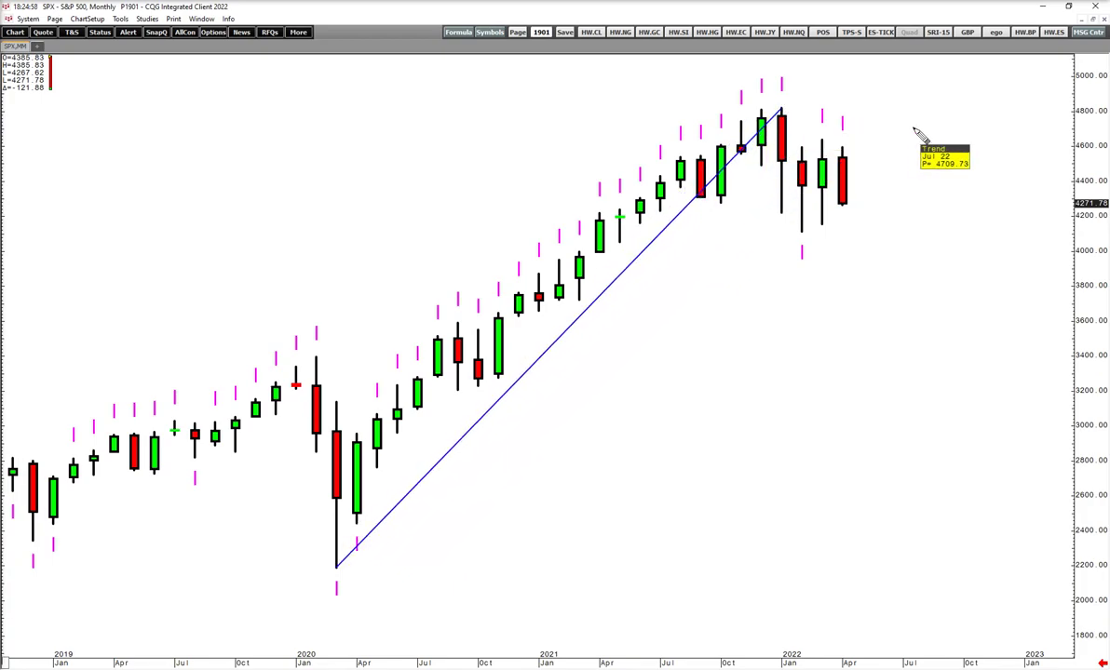
drag(657, 664, 588, 662)
mouse_move(734, 113)
mouse_down()
mouse_move(799, 123)
mouse_move(750, 219)
mouse_move(755, 248)
mouse_move(779, 213)
mouse_move(784, 140)
mouse_up()
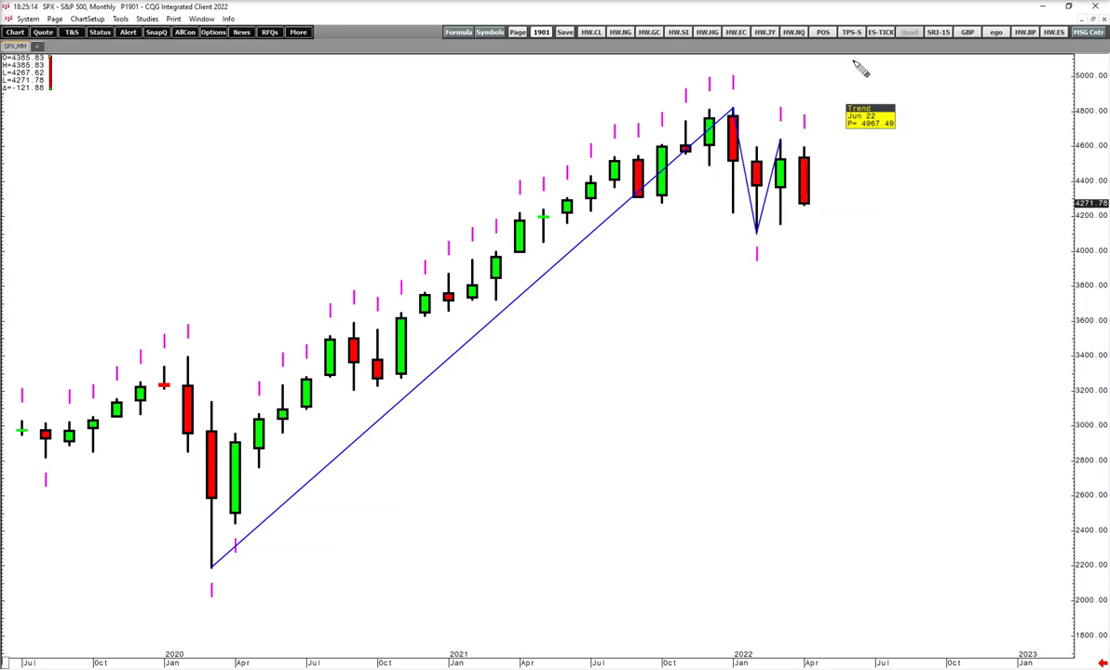
Step: Draw a line rising from the March 2022 high to about 5,230 in May, and a near-horizontal line from the March low to May
mouse_move(814, 242)
mouse_down()
mouse_move(808, 255)
mouse_move(701, 277)
mouse_up()
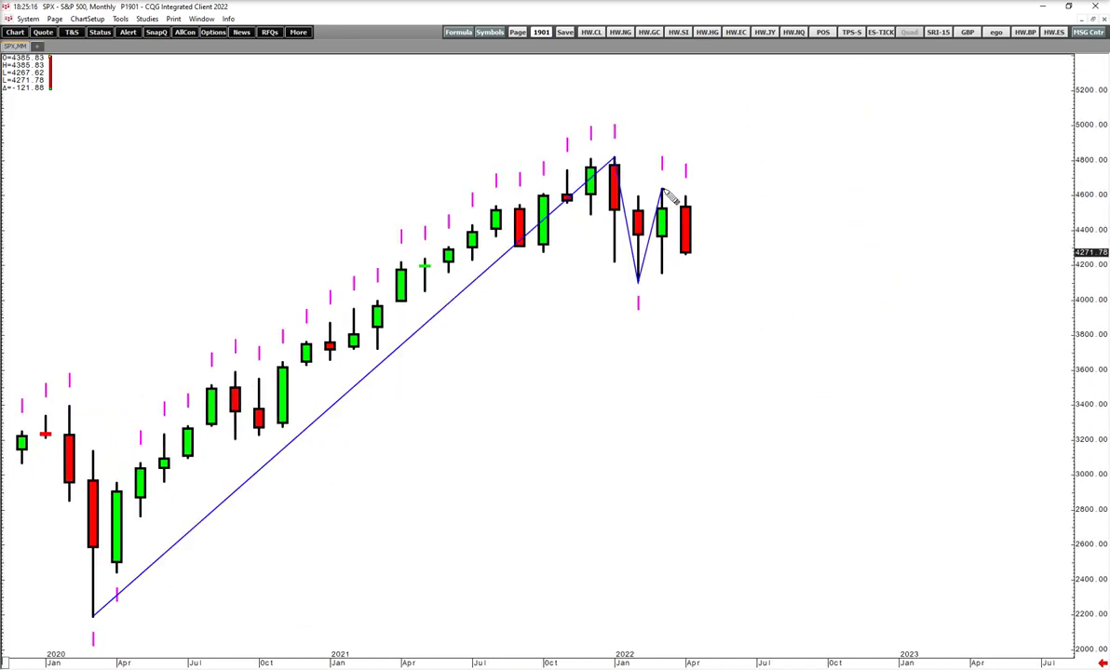
mouse_move(665, 190)
drag(665, 191, 708, 84)
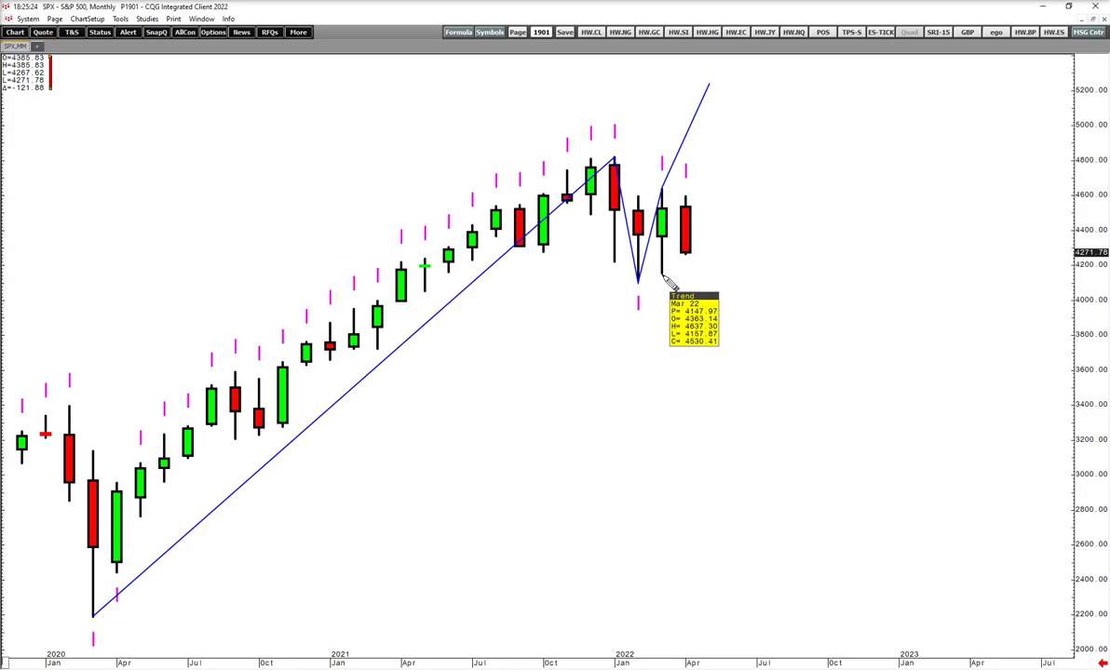
drag(662, 275, 711, 277)
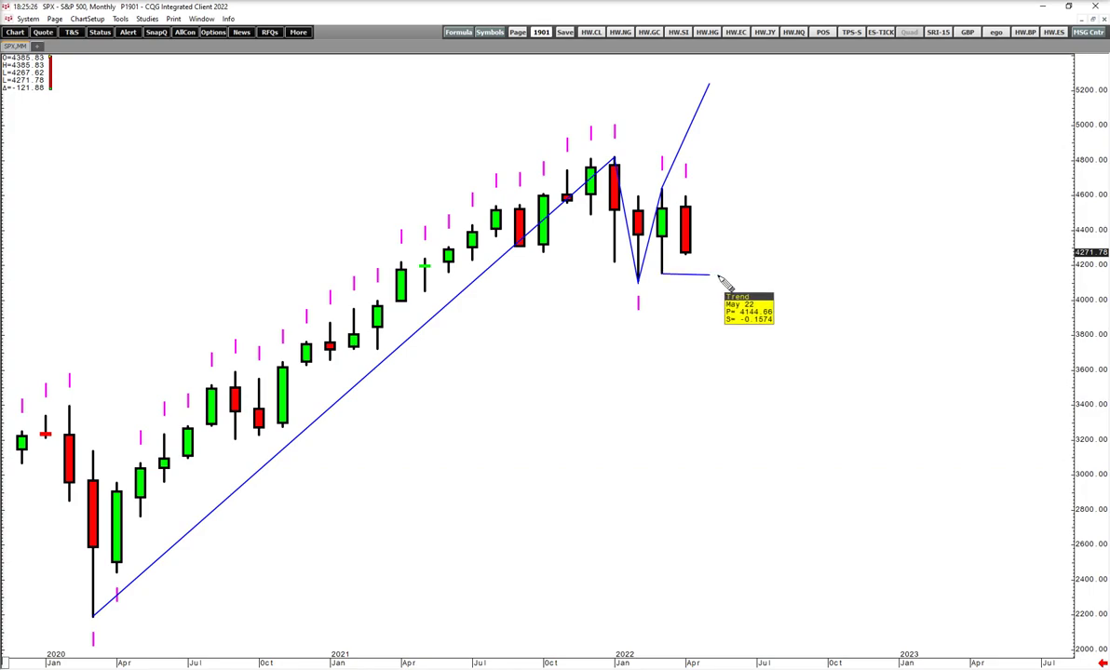
drag(768, 247, 884, 236)
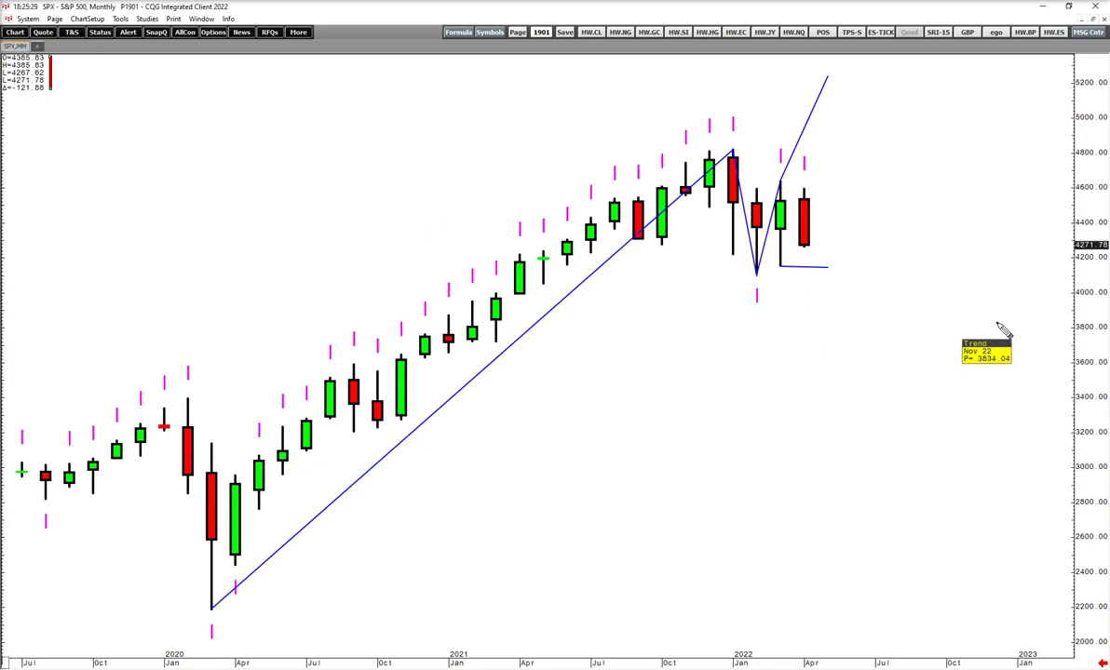
scroll(937, 266, up, 4)
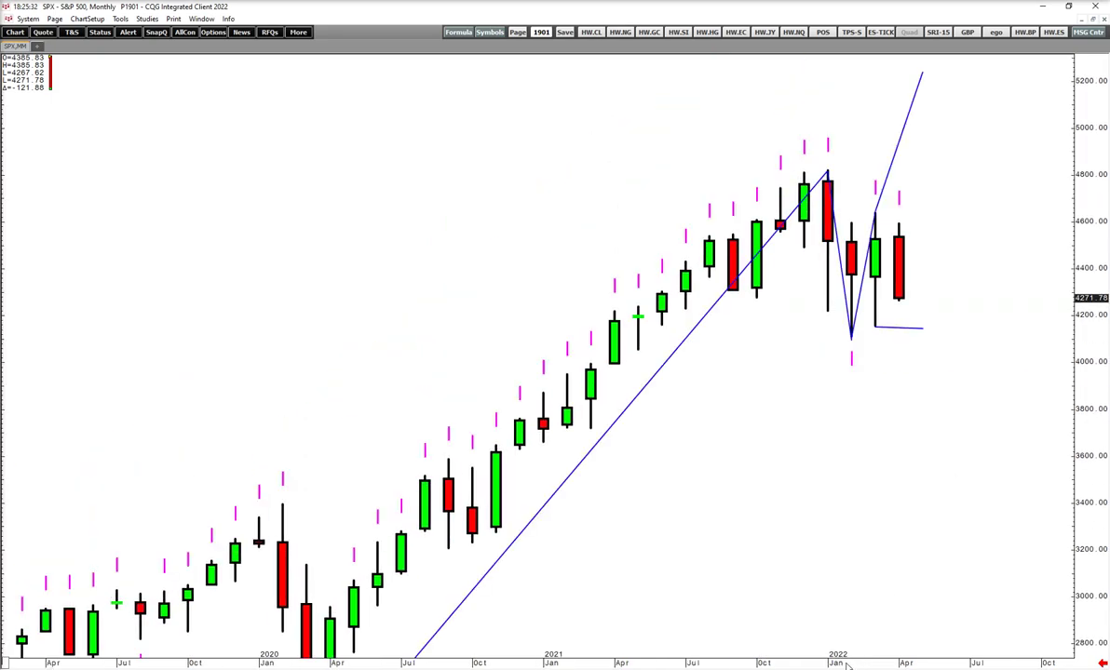
Step: Switch the SPX chart to weekly bars and draw a near-horizontal trend line from mid-February along the 22 February low into mid-May
drag(847, 665, 817, 661)
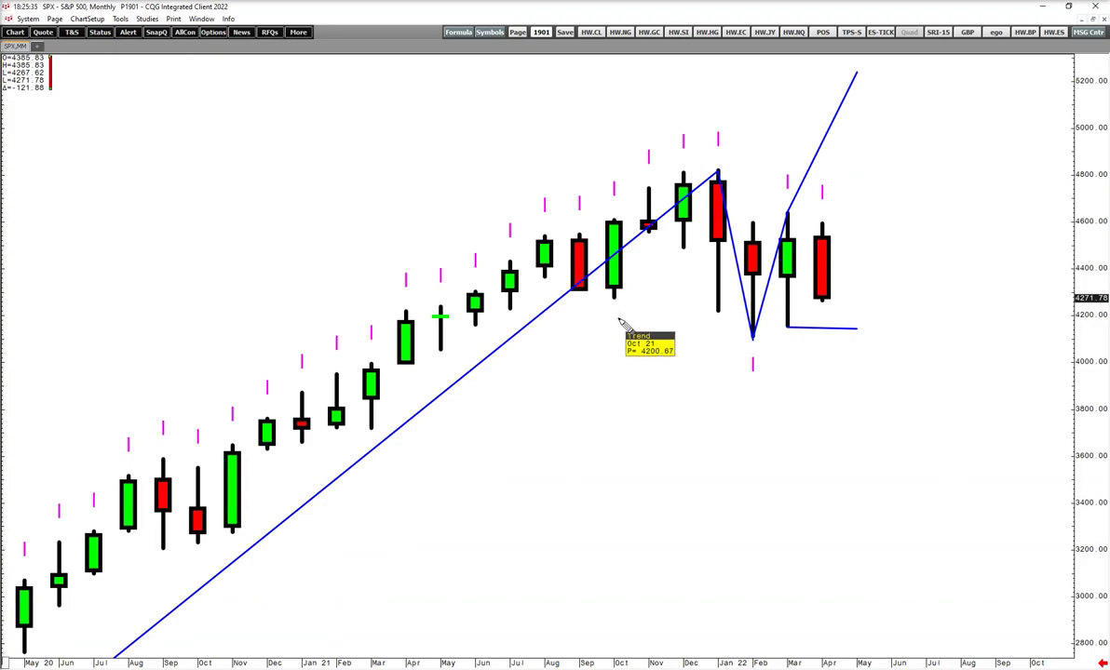
text(,W)
key(Return)
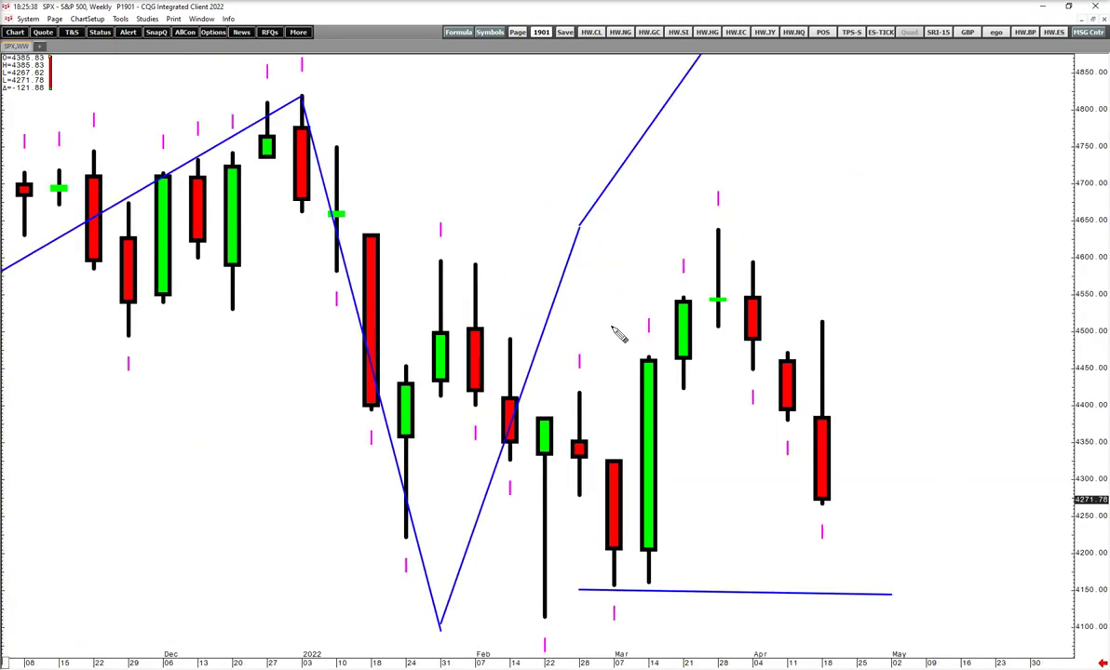
drag(1098, 239, 1103, 386)
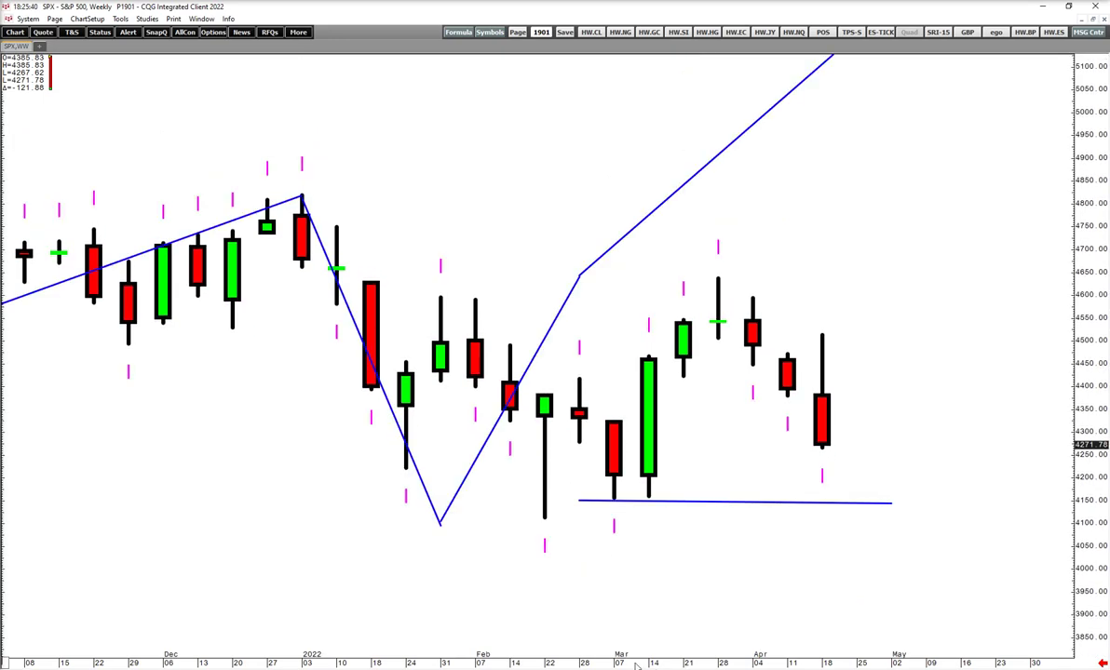
mouse_move(596, 663)
mouse_down()
mouse_move(633, 657)
mouse_move(627, 664)
mouse_up()
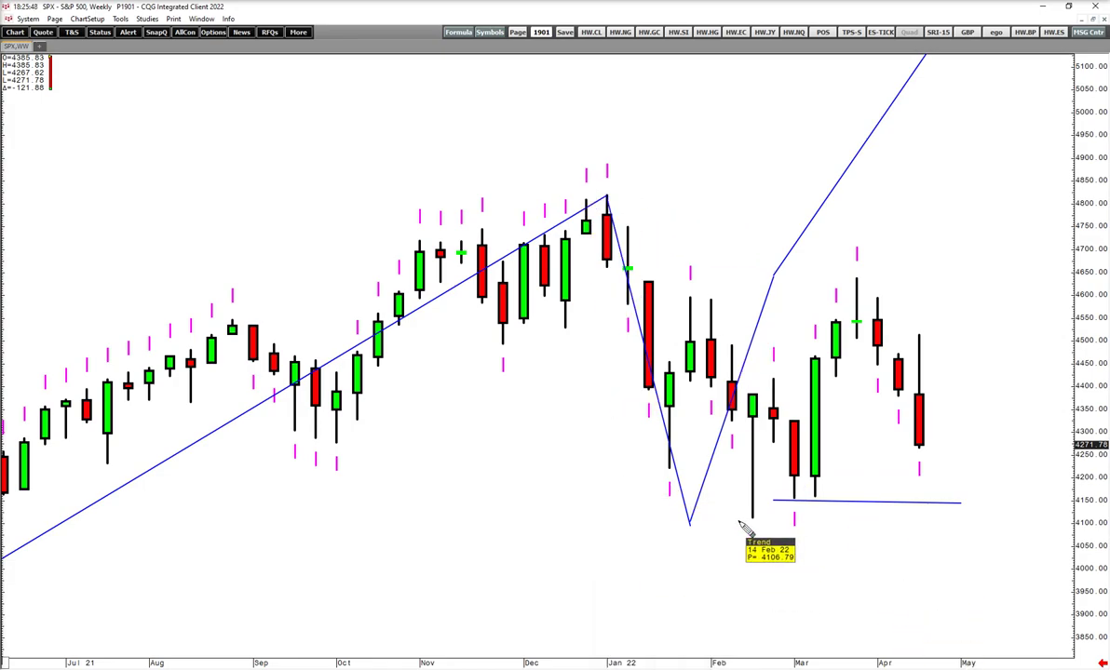
drag(738, 520, 1006, 517)
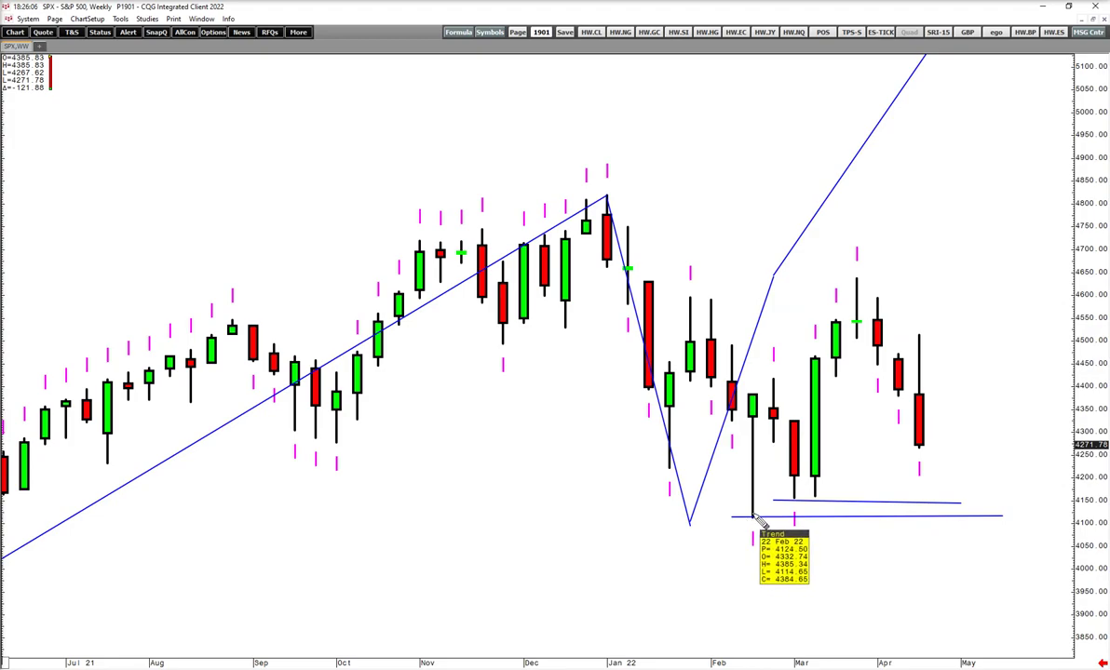
drag(898, 529, 858, 436)
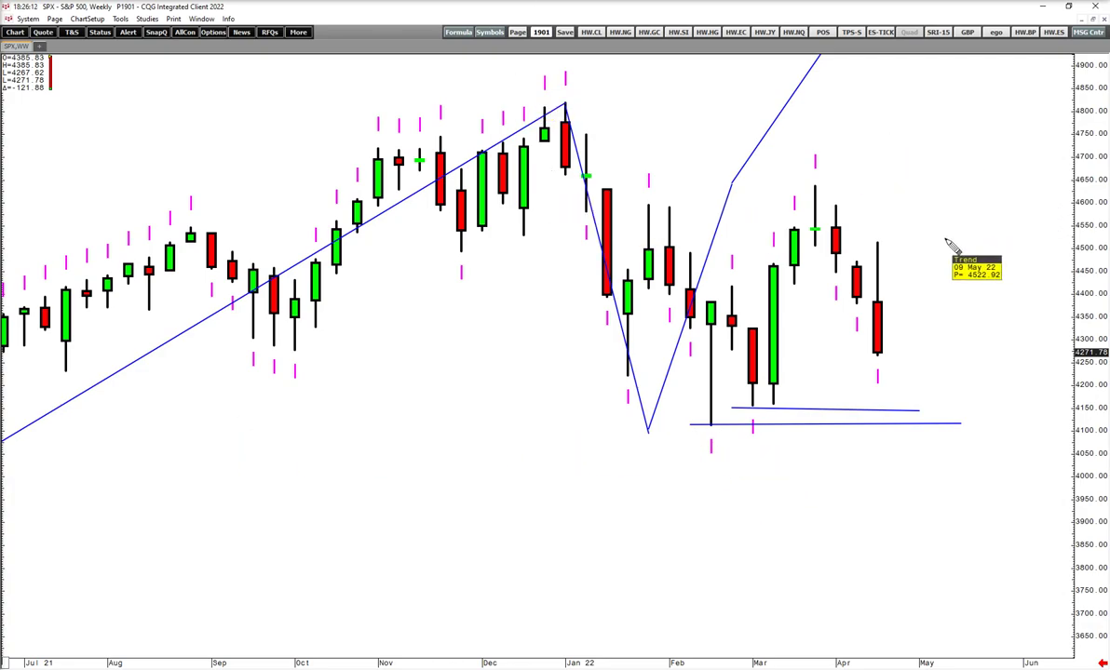
Step: Switch the SPX chart to daily bars and turn on the cursor with X-Hairs
text(,d)
key(Return)
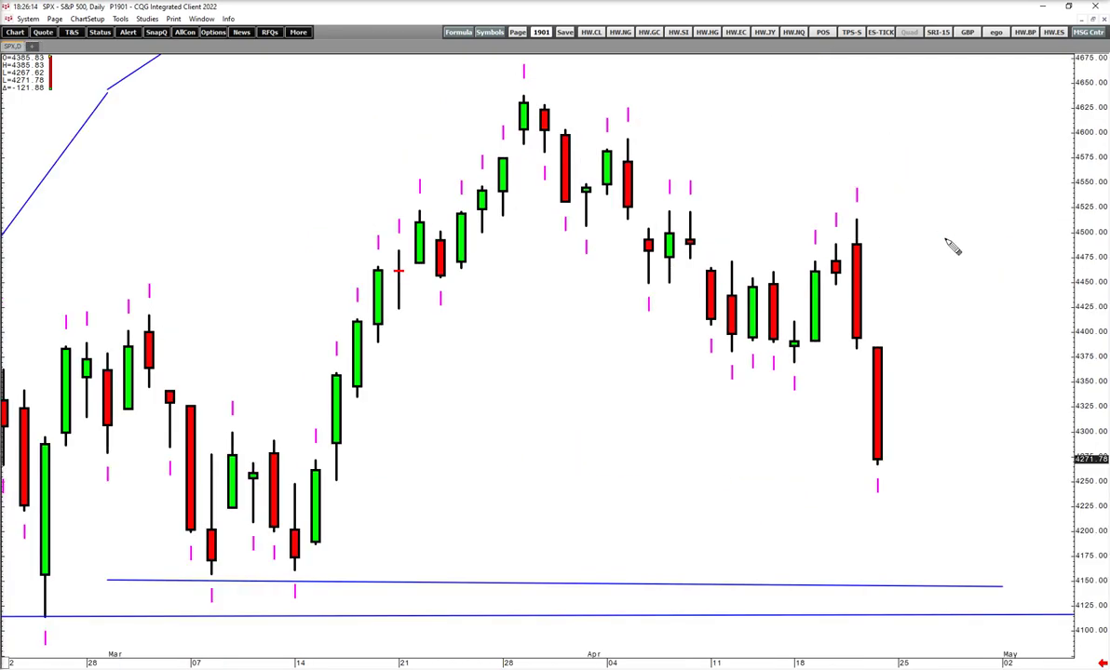
drag(1097, 156, 1089, 229)
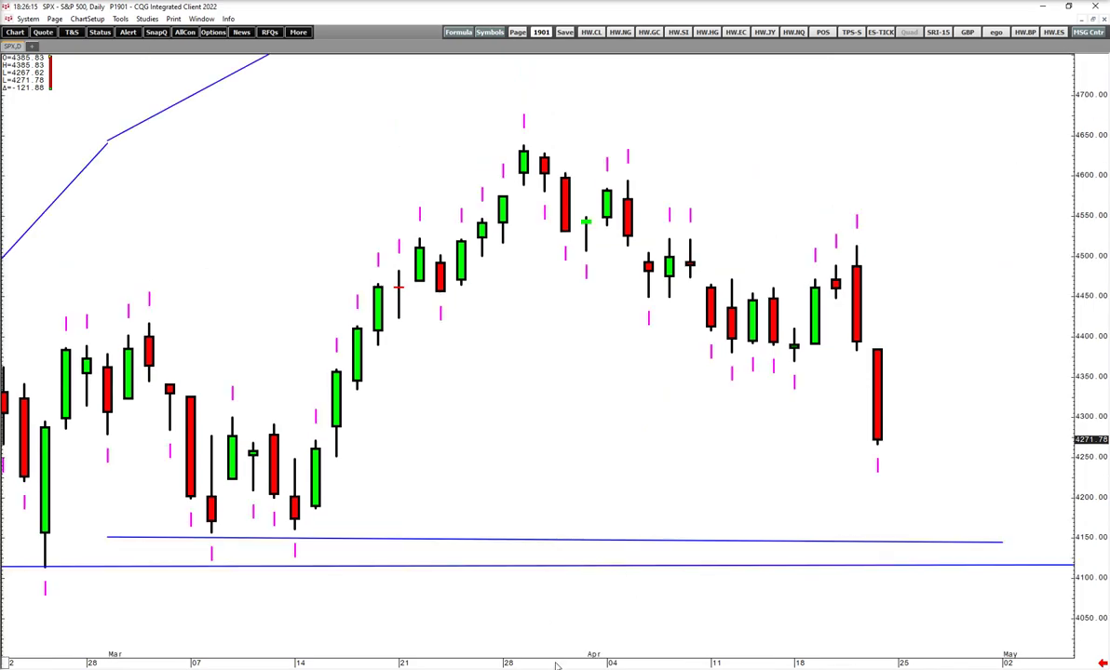
drag(563, 666, 650, 656)
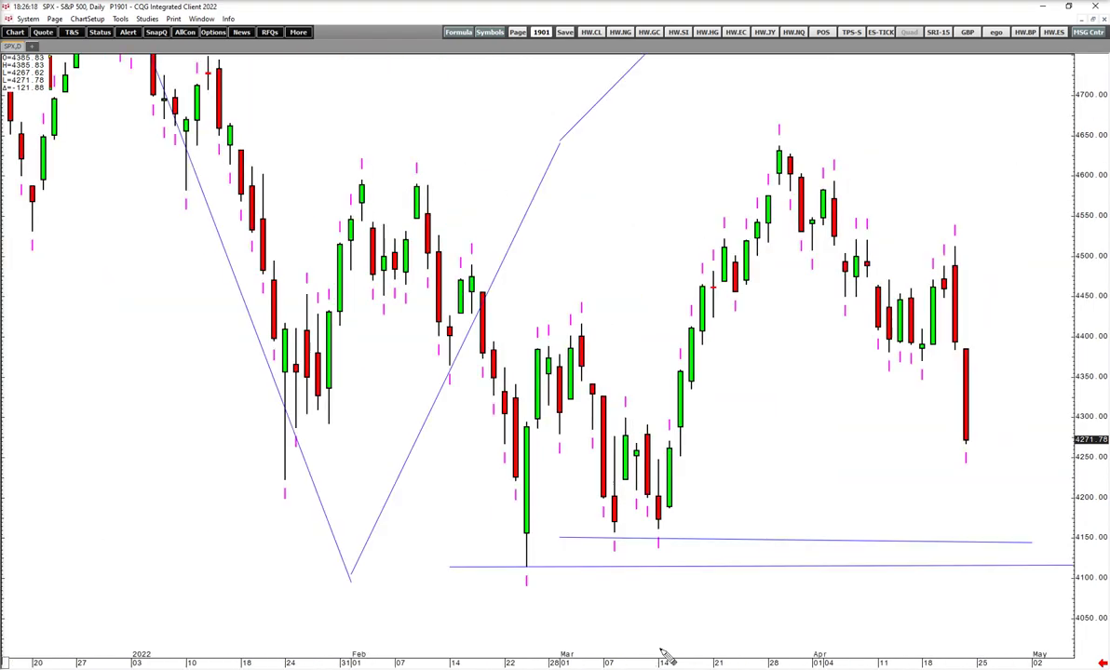
mouse_move(529, 570)
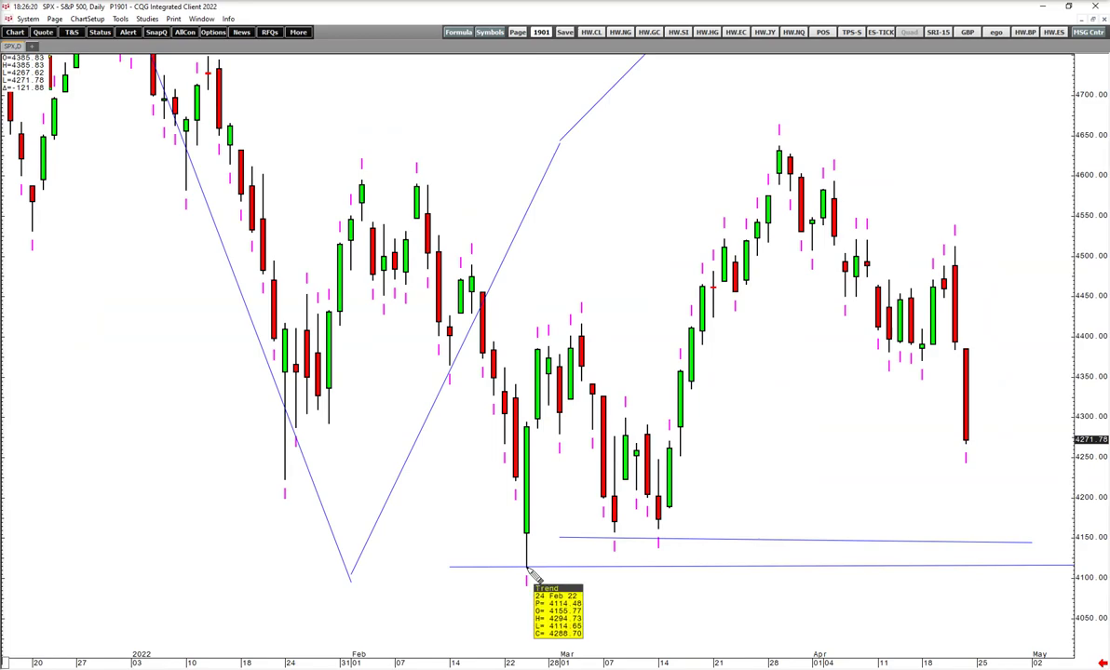
right_click(503, 539)
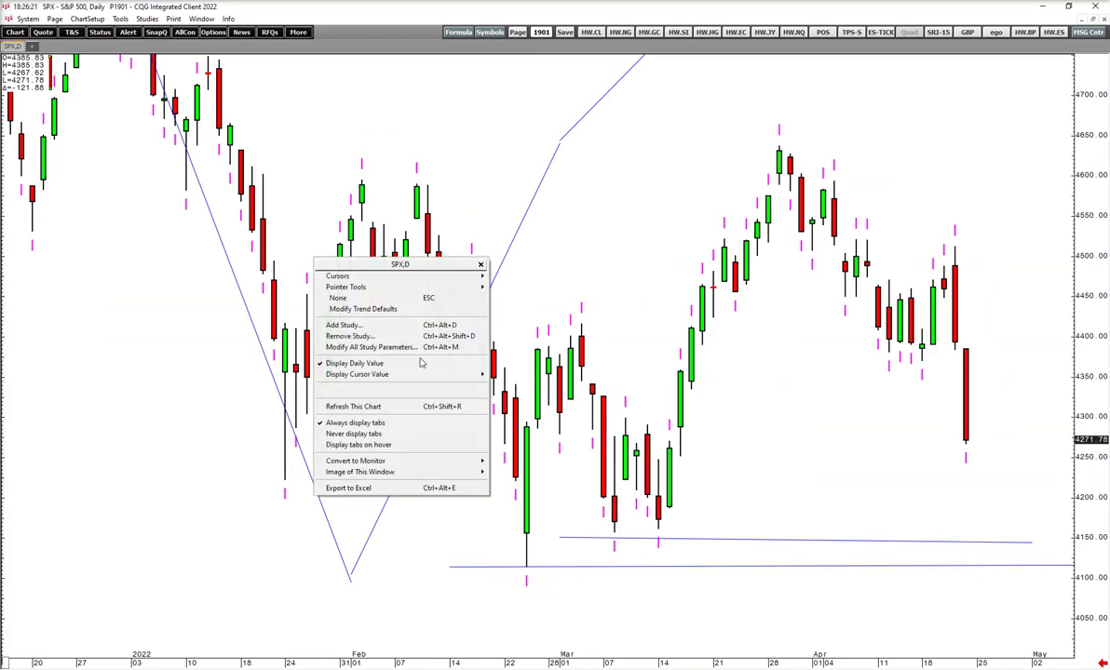
right_click(137, 257)
mouse_move(117, 237)
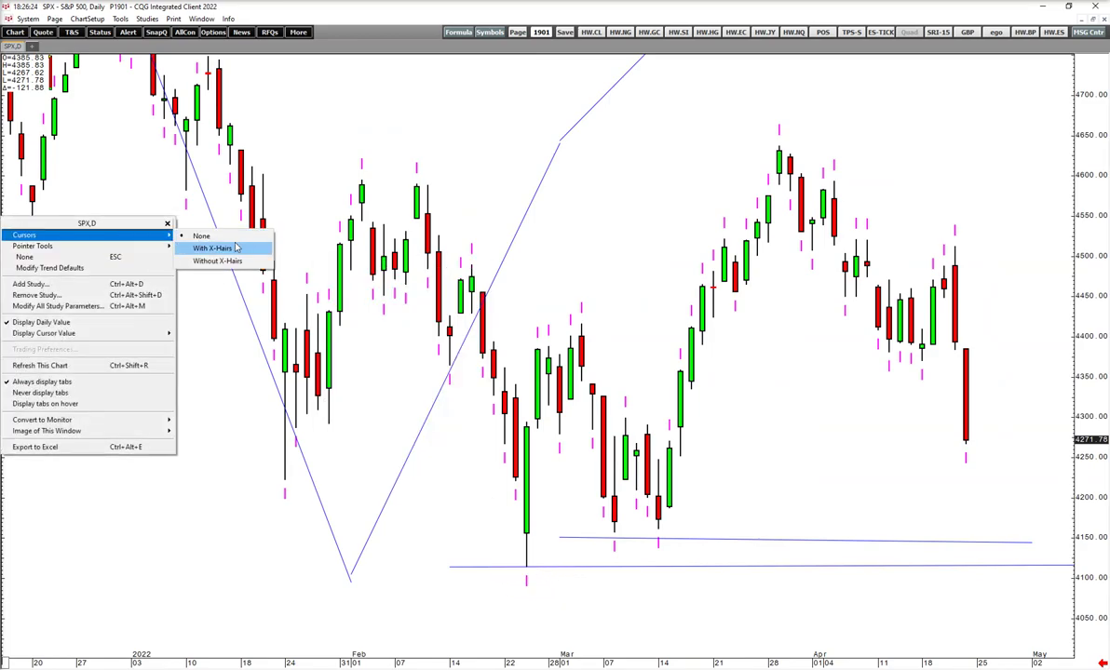
click(215, 249)
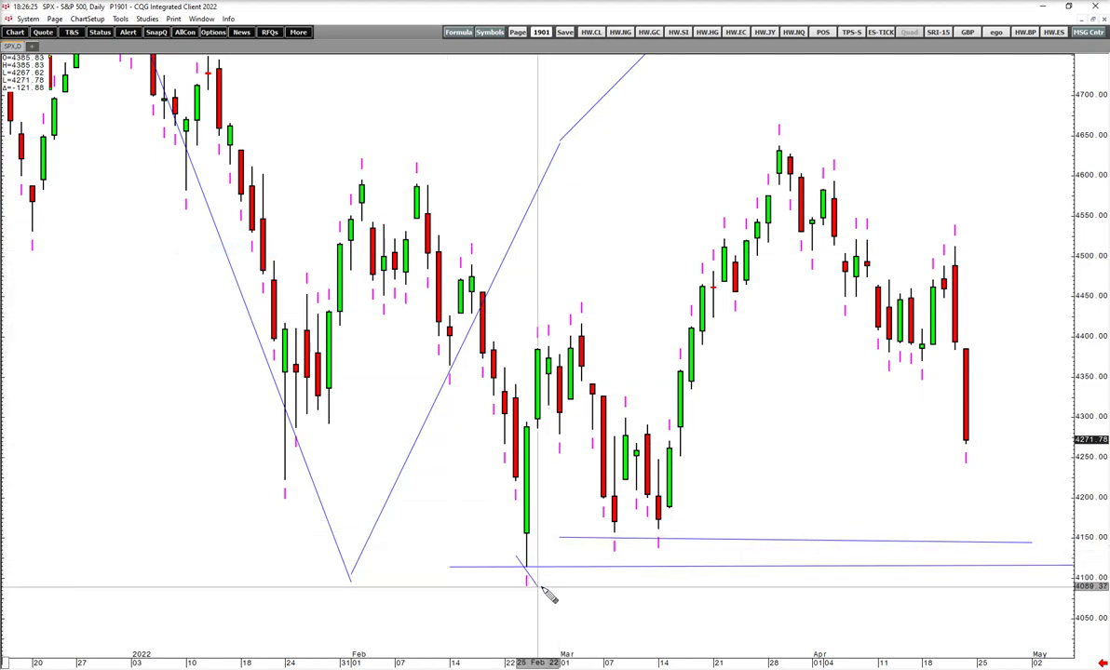
Step: Change the pointer tool from Trend to Ellipse and remove all trend lines from the daily SPX chart
right_click(438, 468)
mouse_move(438, 252)
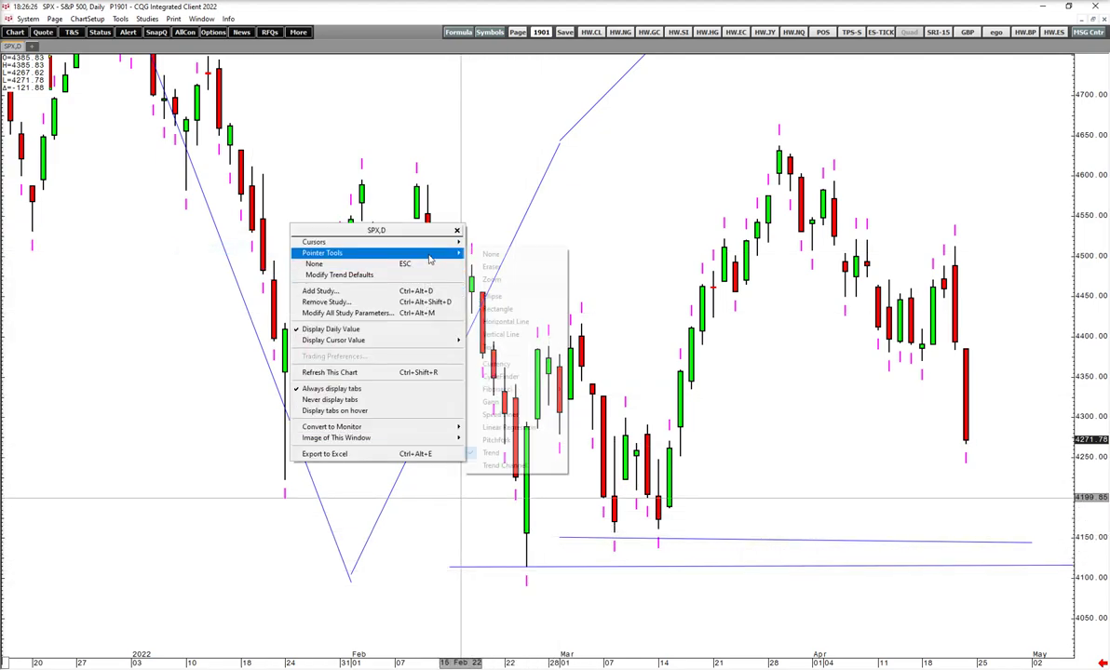
click(493, 296)
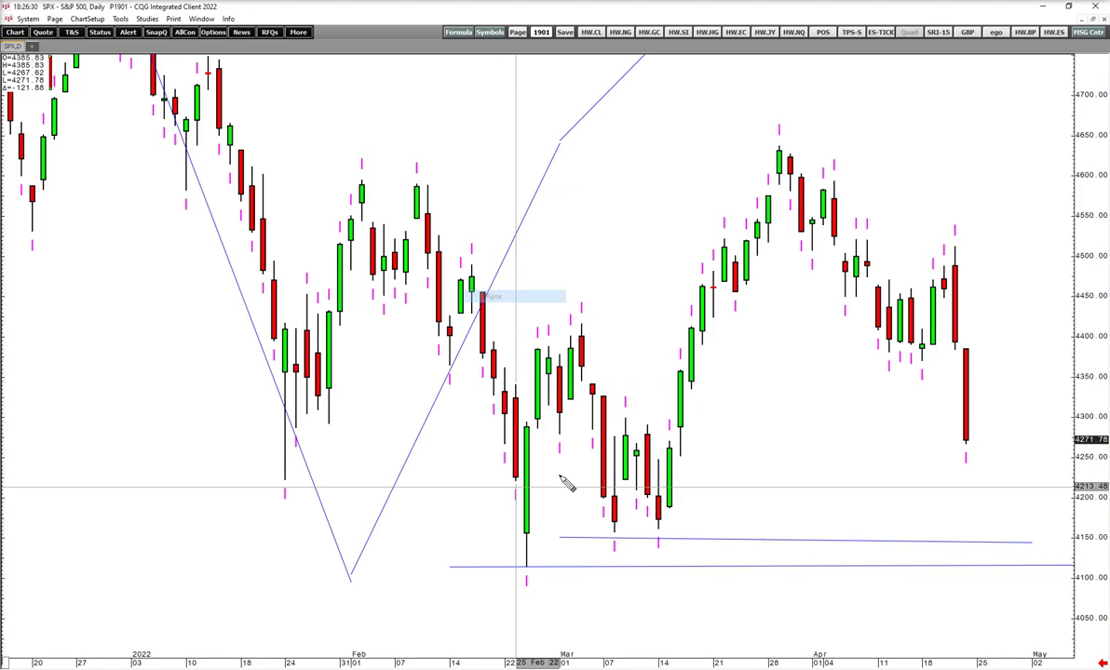
right_click(637, 250)
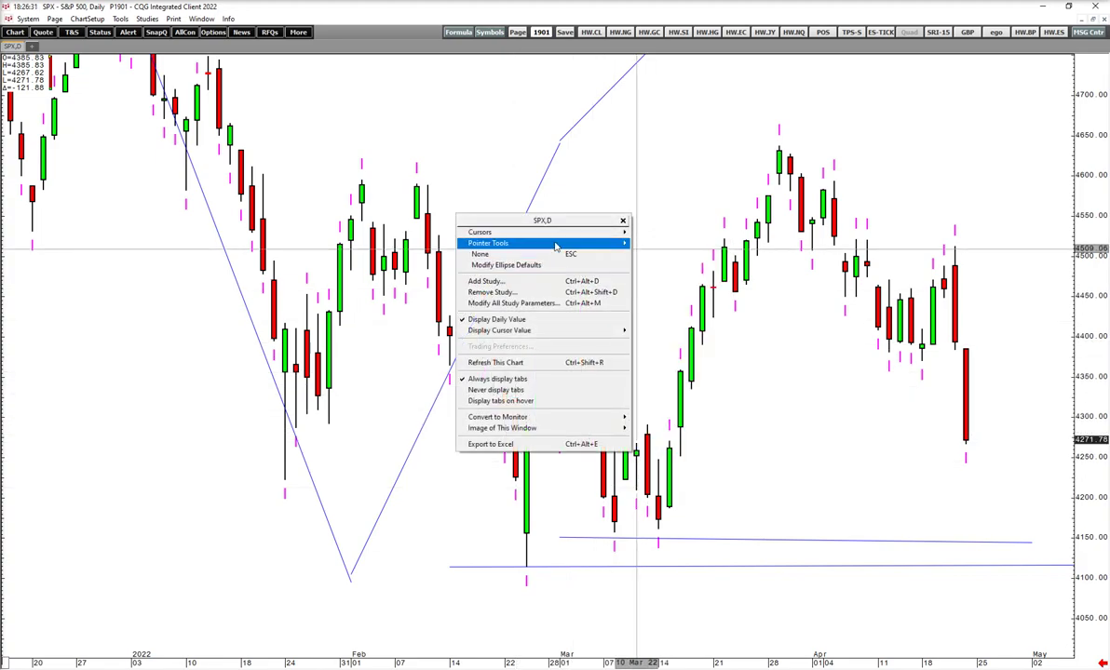
mouse_move(563, 244)
right_click(633, 250)
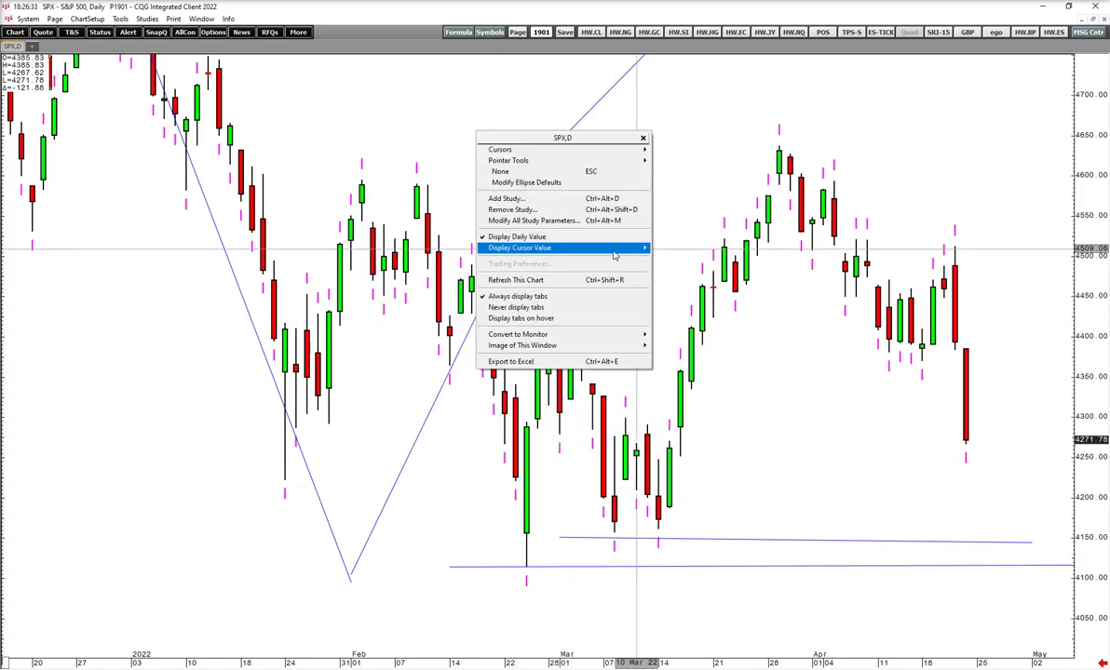
click(552, 209)
click(584, 270)
click(584, 270)
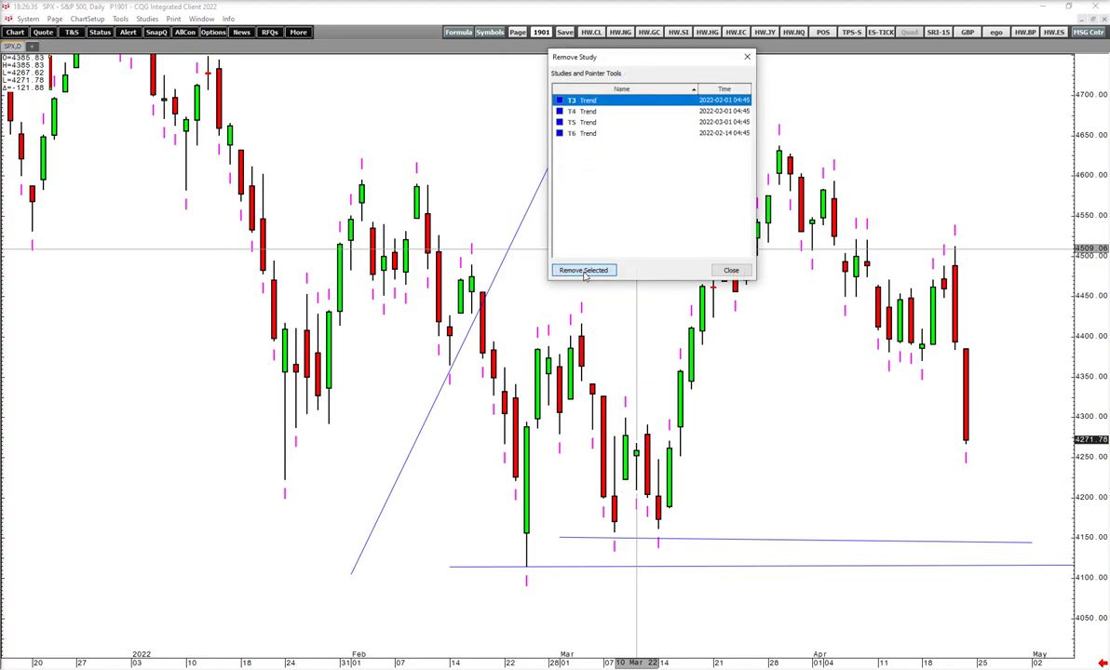
click(584, 270)
click(584, 270)
click(584, 270)
click(583, 270)
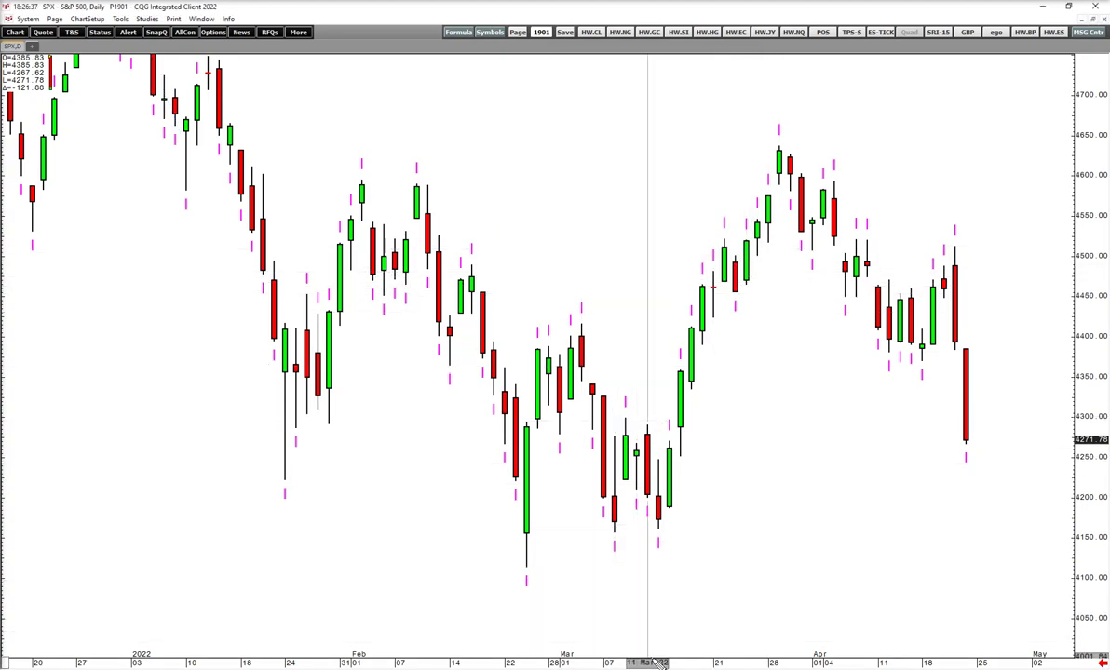
Step: Turn off the drawing tool and fix the crosshair at 22 February 2022 at about 4,132
drag(647, 663, 637, 663)
drag(691, 549, 747, 529)
right_click(488, 95)
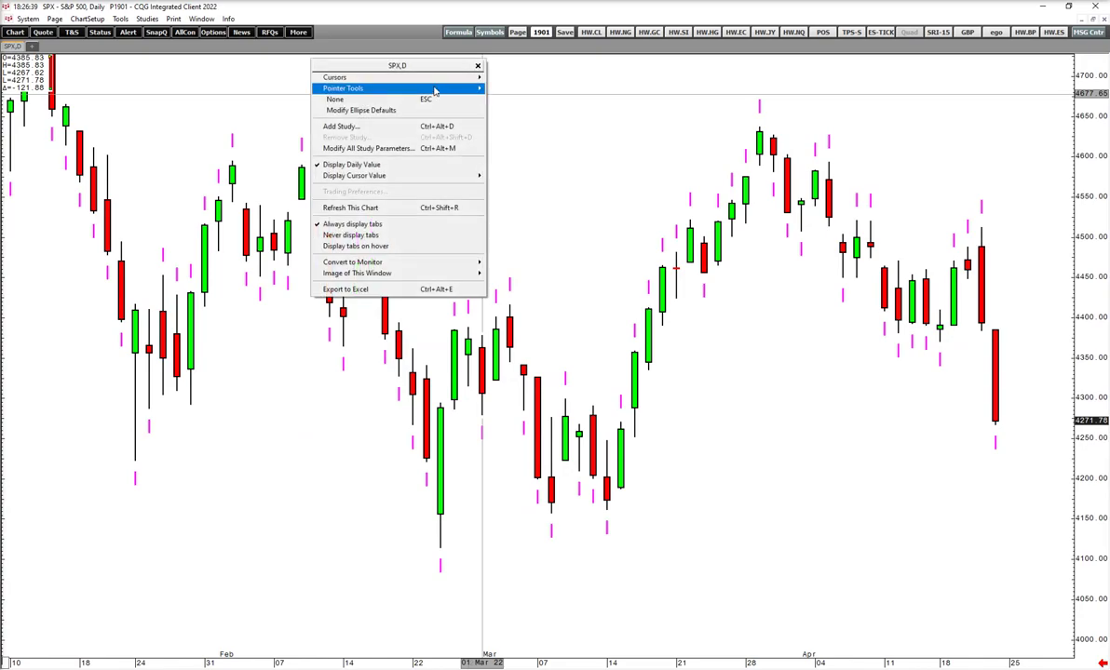
mouse_move(456, 89)
click(520, 145)
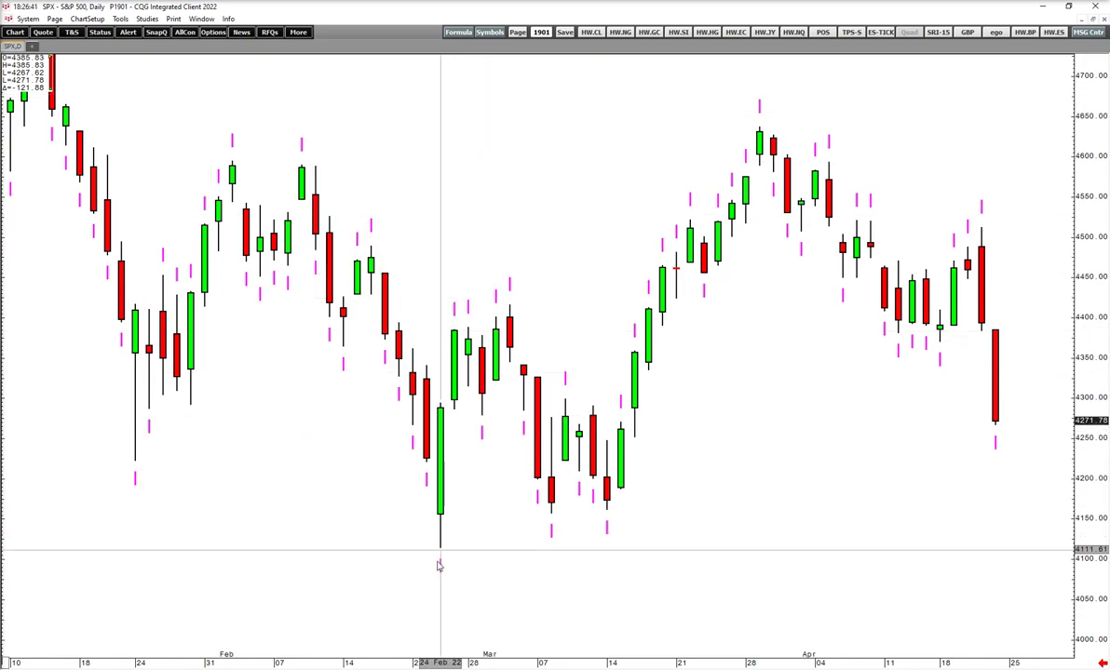
Step: Draw an ellipse around the 24 February 2022 low on the daily chart
right_click(520, 110)
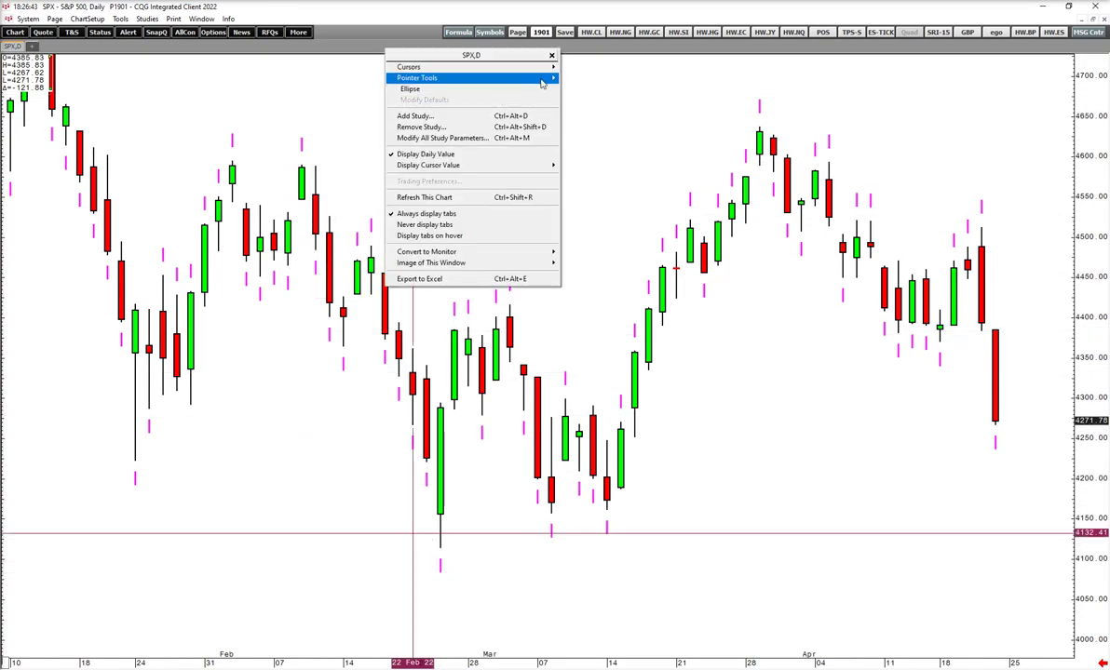
mouse_move(504, 79)
click(589, 122)
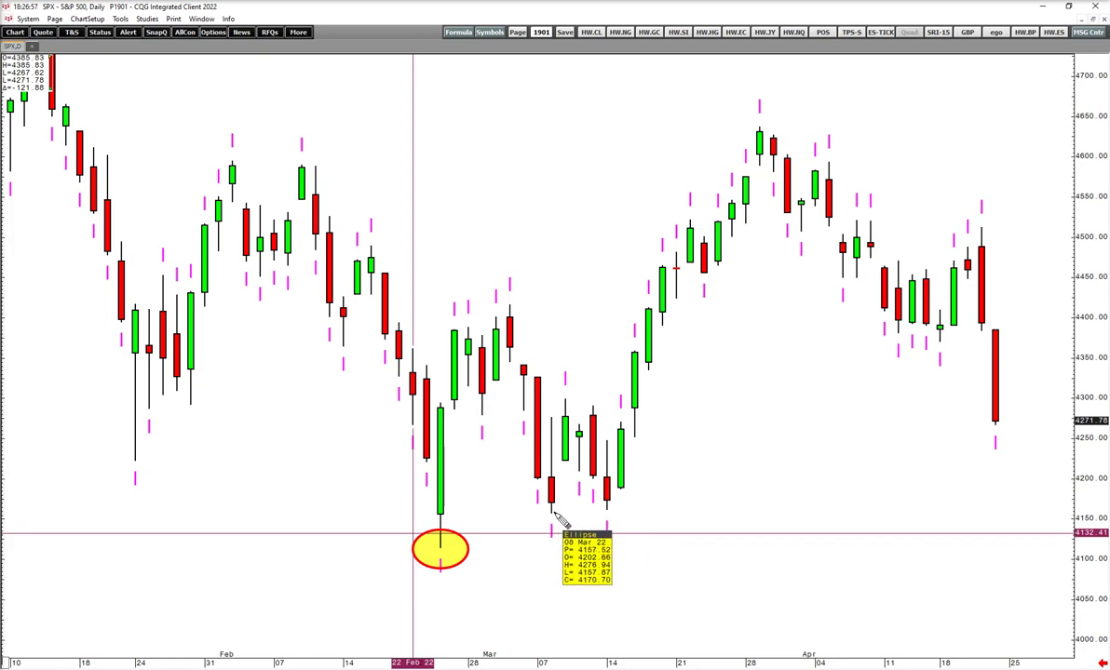
drag(552, 510, 693, 560)
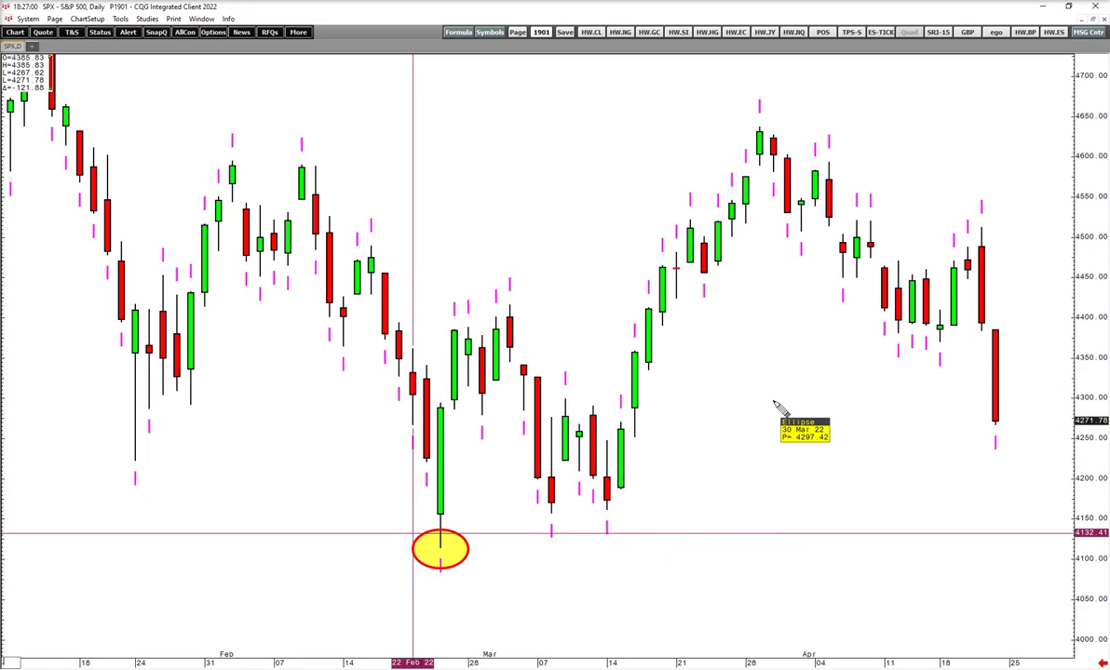
Step: View the marked February low on the weekly and monthly SPX charts
key(Return)
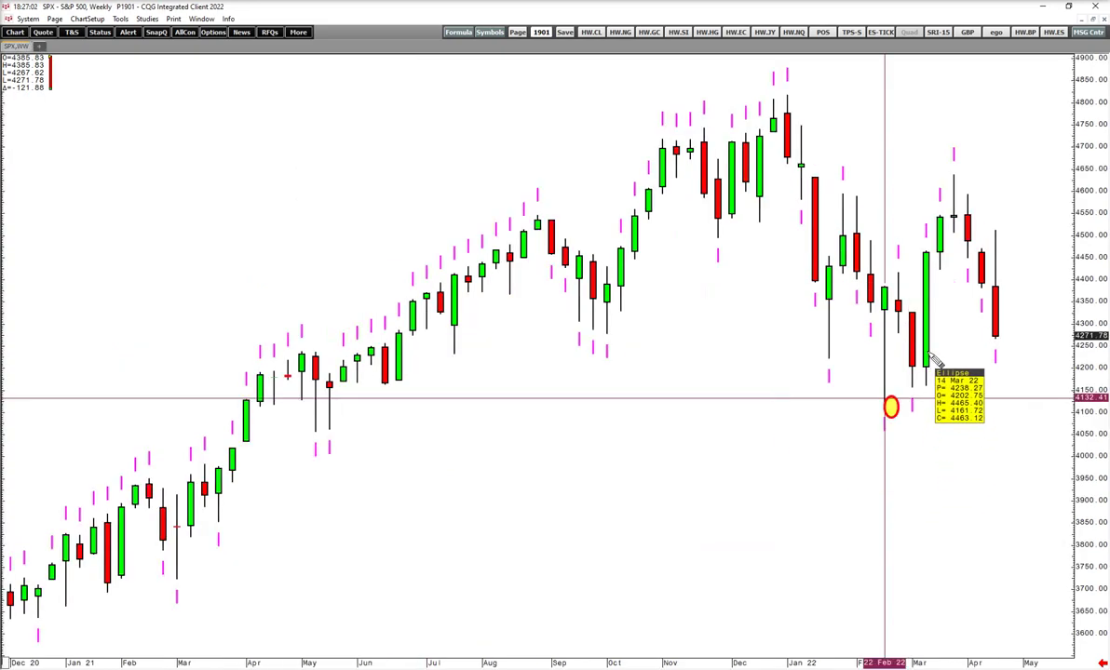
drag(947, 308, 898, 327)
key(m)
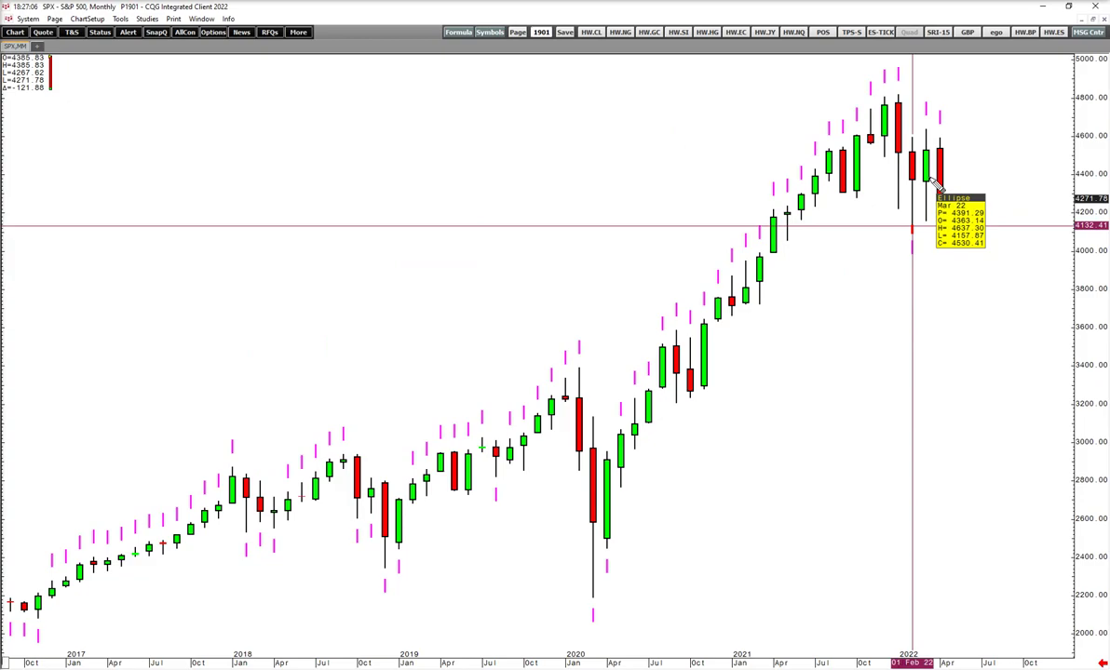
Step: Return to daily bars and draw a smaller ellipse around the 8 March 2022 low
key(d)
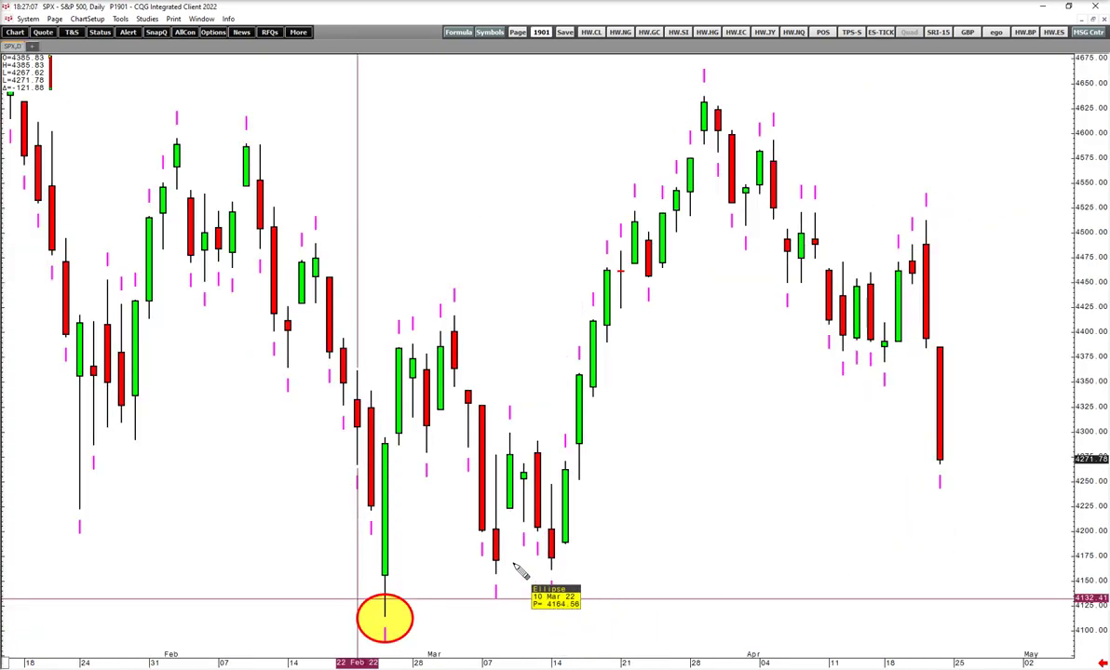
drag(482, 563, 510, 587)
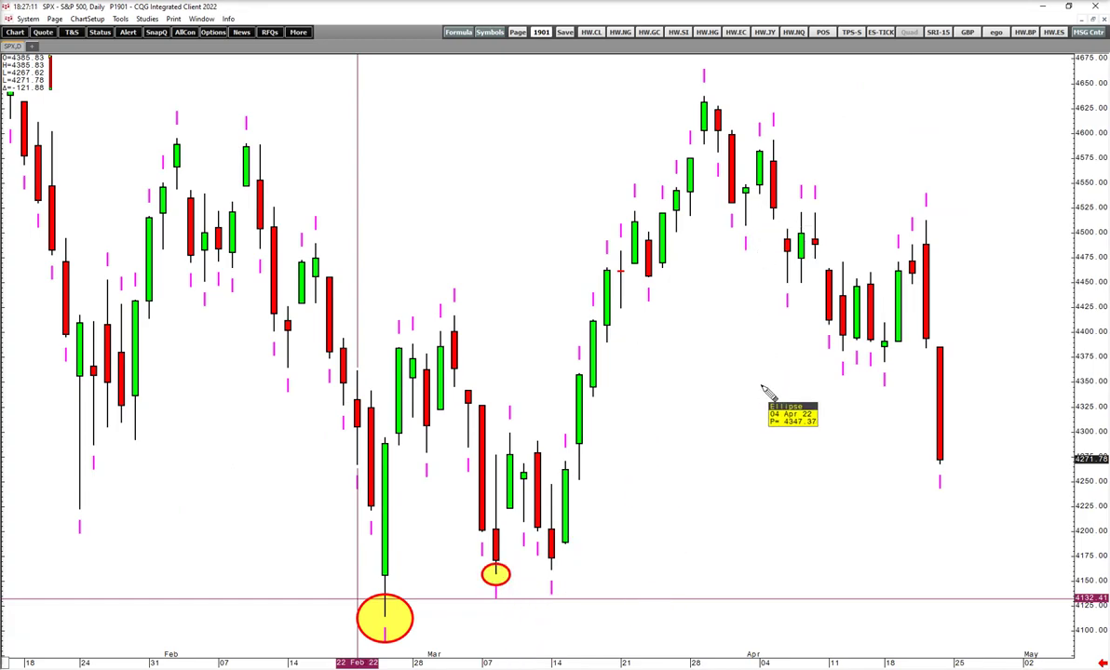
Step: Switch the SPX chart to monthly bars and remove the vertical crosshair line at February 2022
key(m)
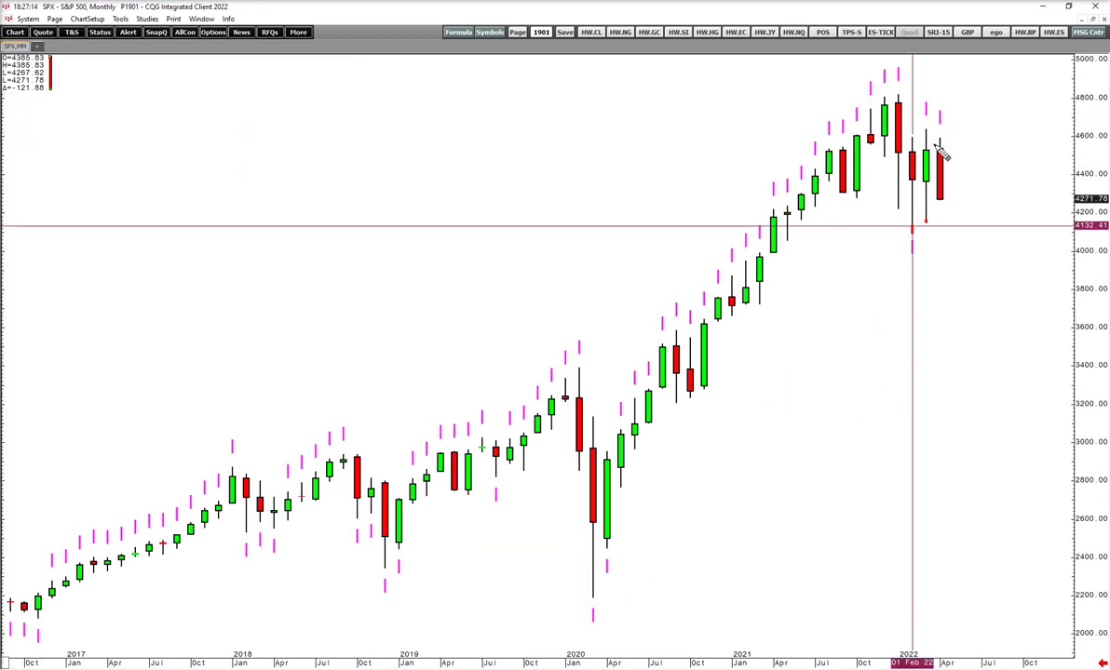
right_click(914, 91)
click(783, 166)
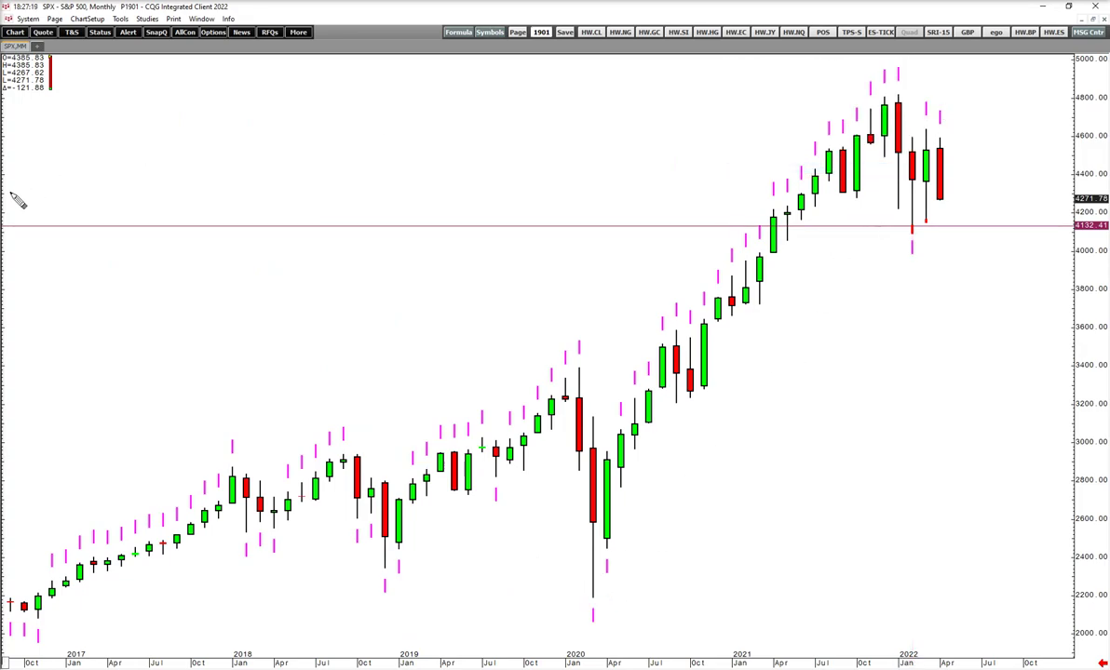
Step: Draw a monthly trend line from the April 2022 low down to about 3,870 in June
mouse_move(22, 199)
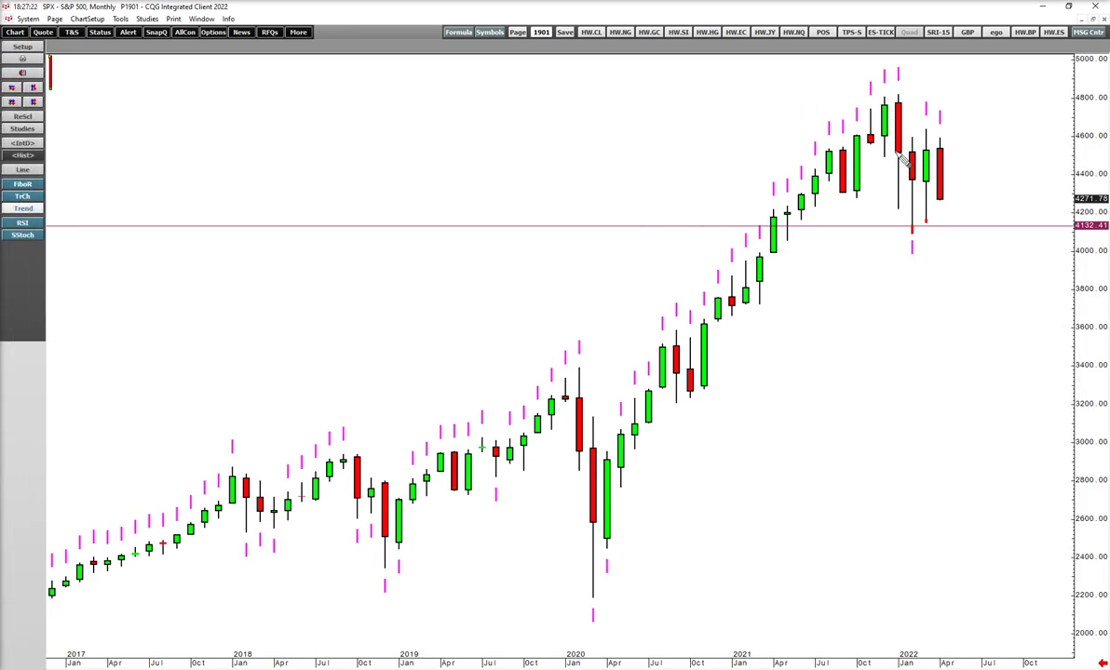
click(940, 199)
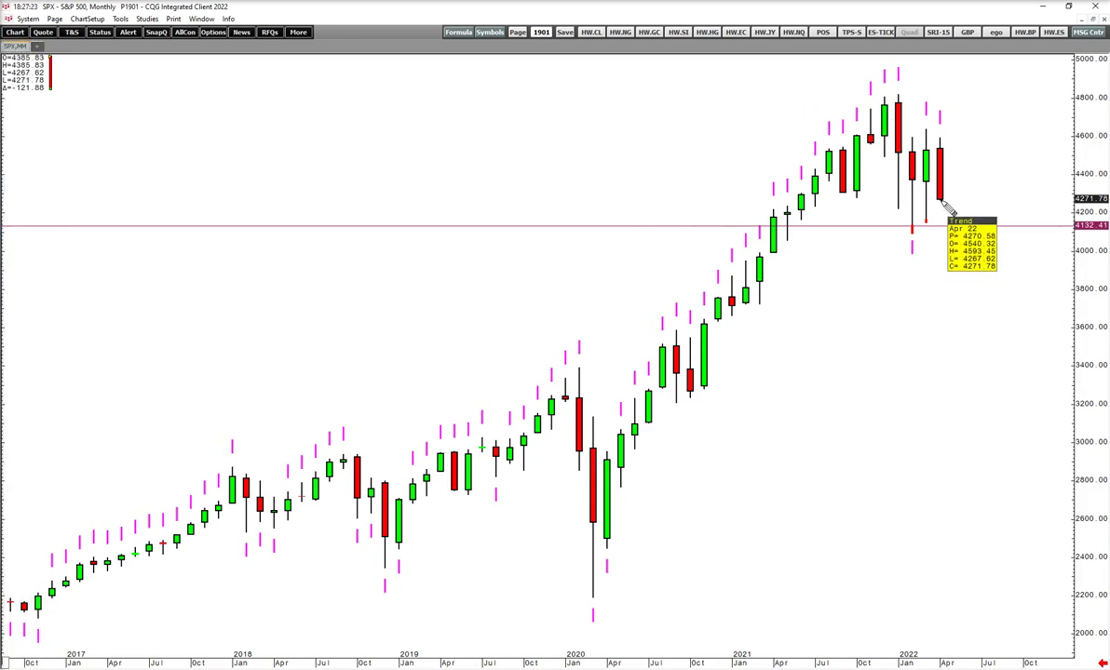
click(966, 281)
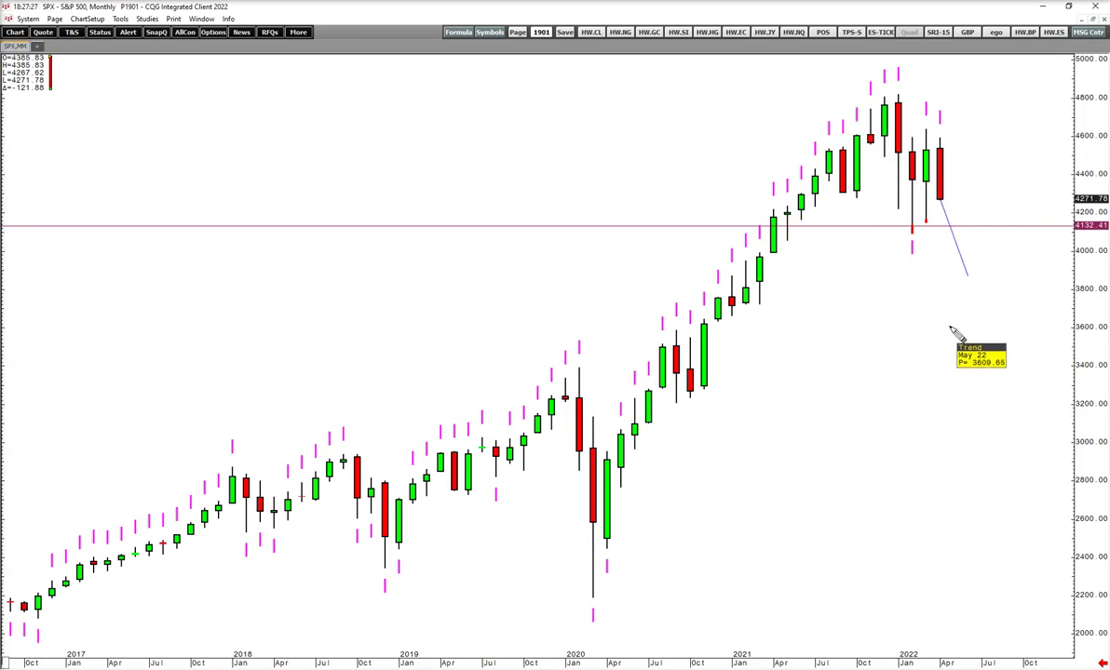
Step: Switch the SPX chart back to daily bars and compress its price scale slightly
text(d)
key(Return)
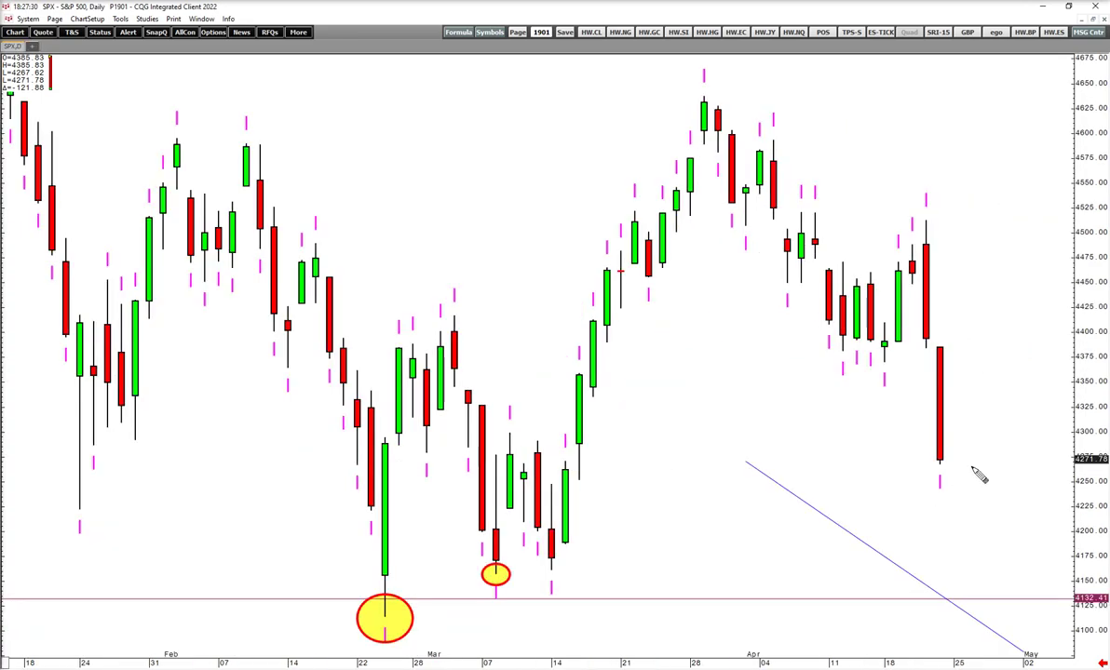
drag(1084, 303, 1083, 343)
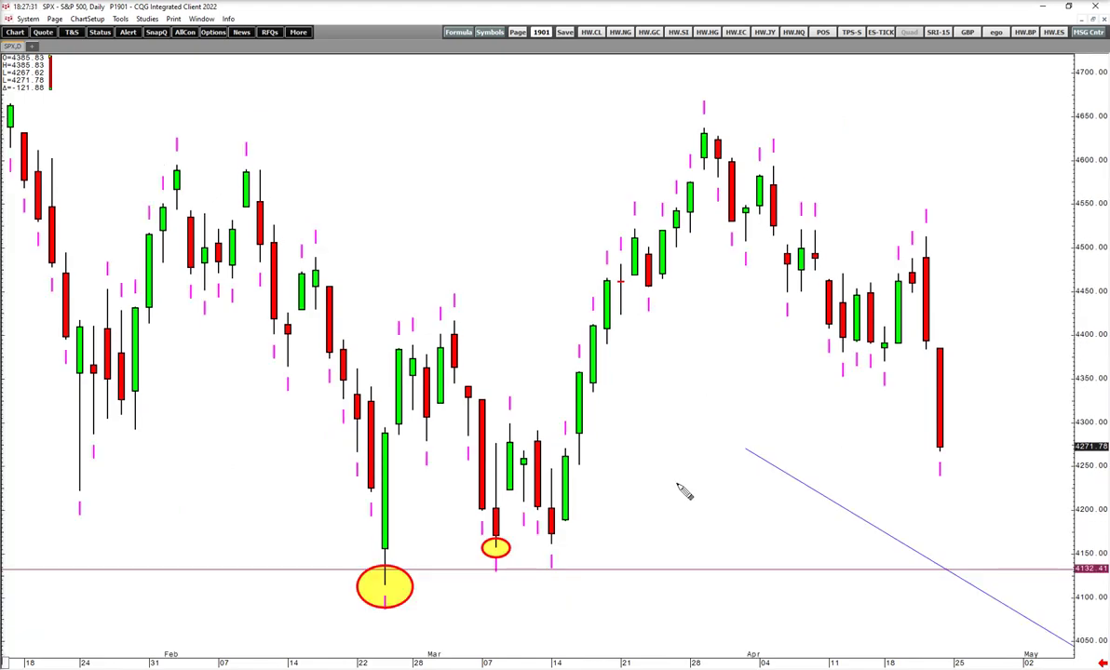
Step: Draw a rising trend line from the 24 February 2022 low along the mid-March low to just past the 22 April bar
click(387, 585)
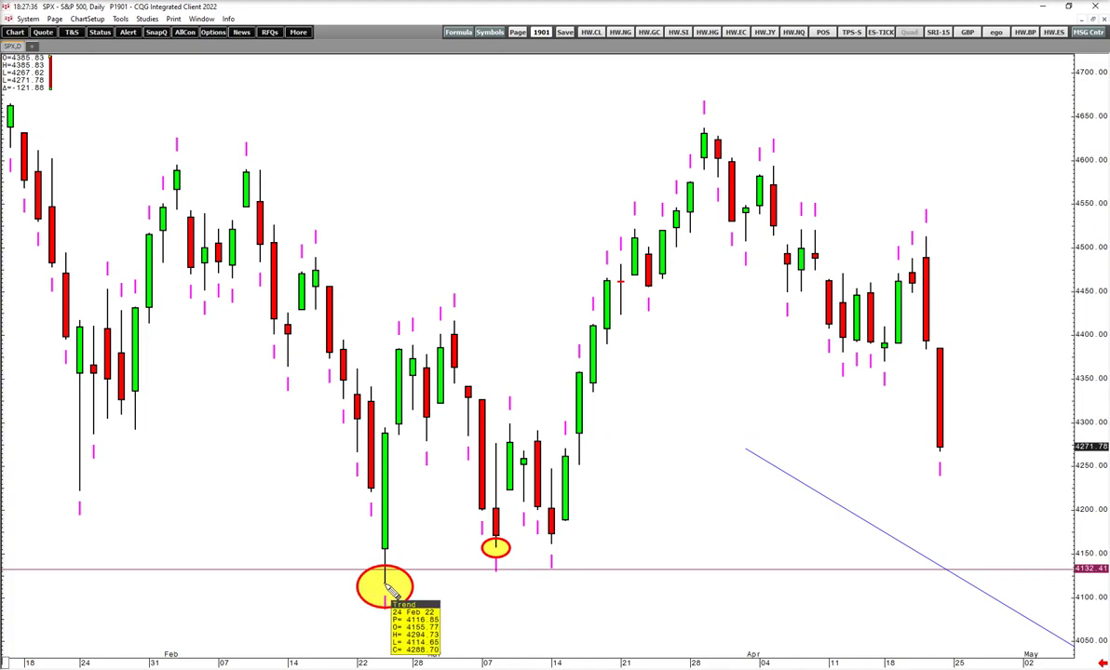
key(Escape)
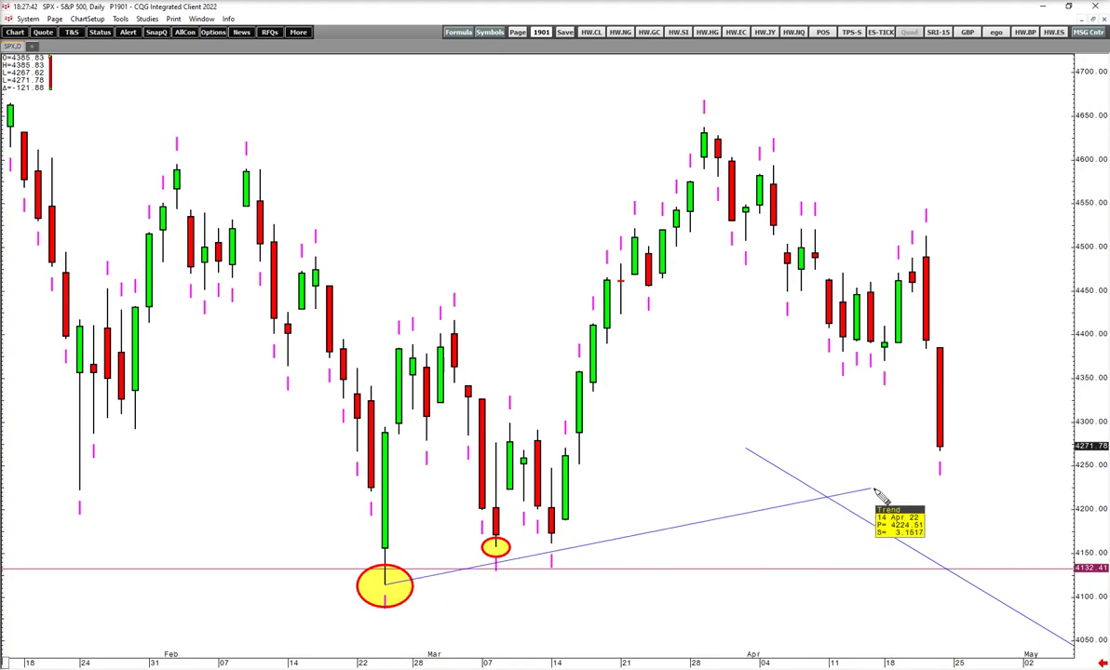
click(966, 447)
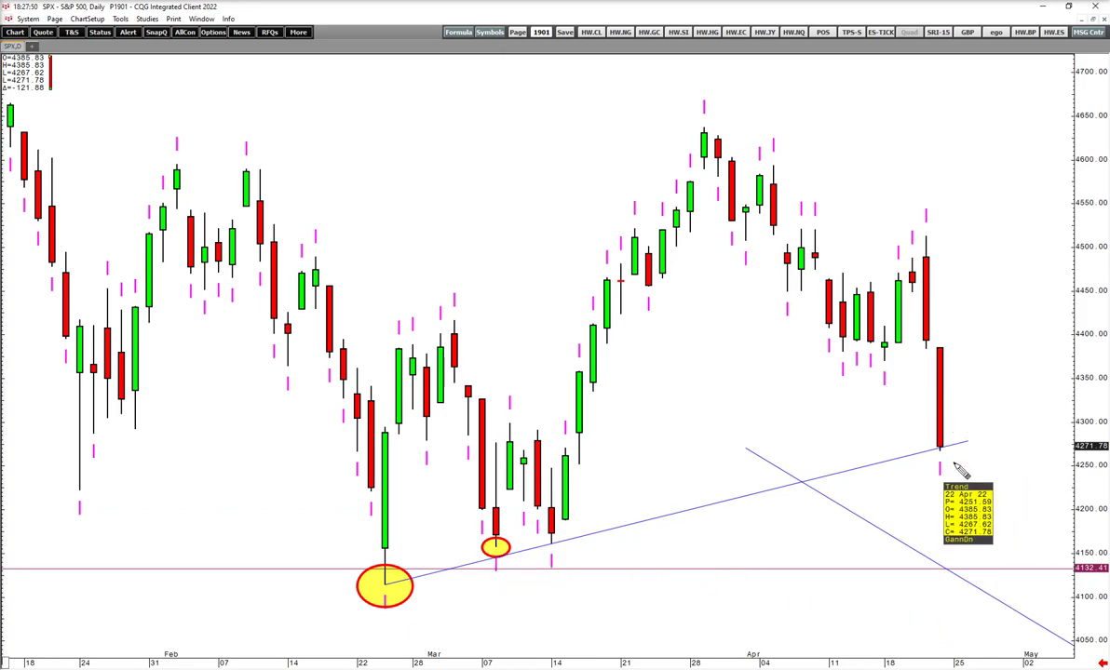
Step: Draw a falling trend line from the early January 2022 high across the late-March high to about 4,570 in late April
drag(1083, 466, 1078, 415)
drag(963, 437, 908, 406)
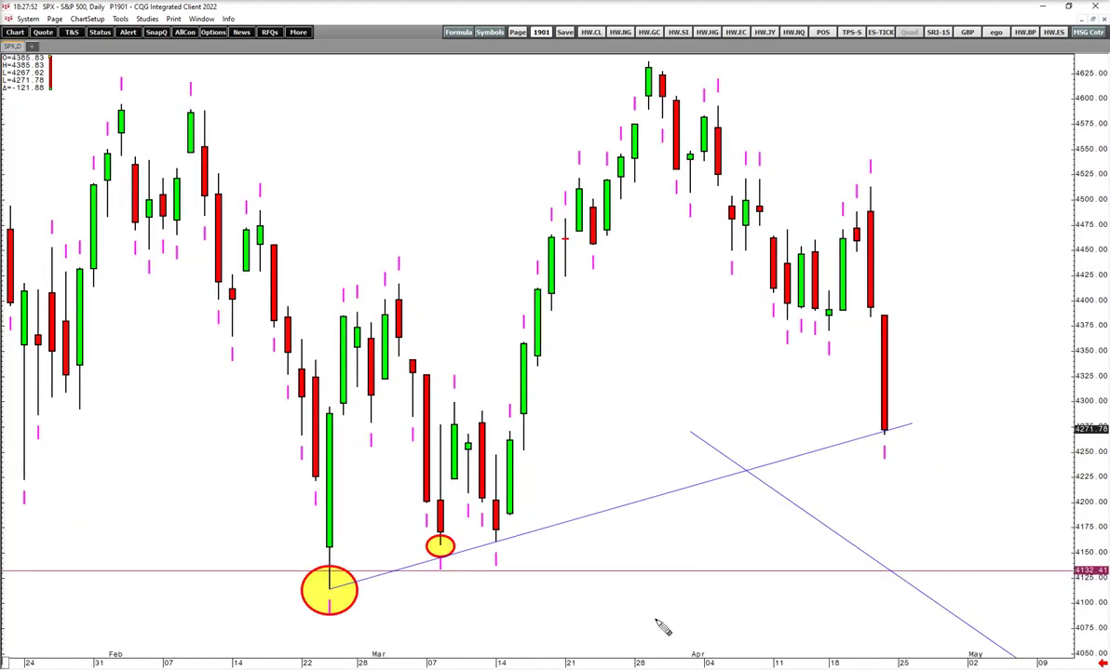
drag(637, 664, 824, 661)
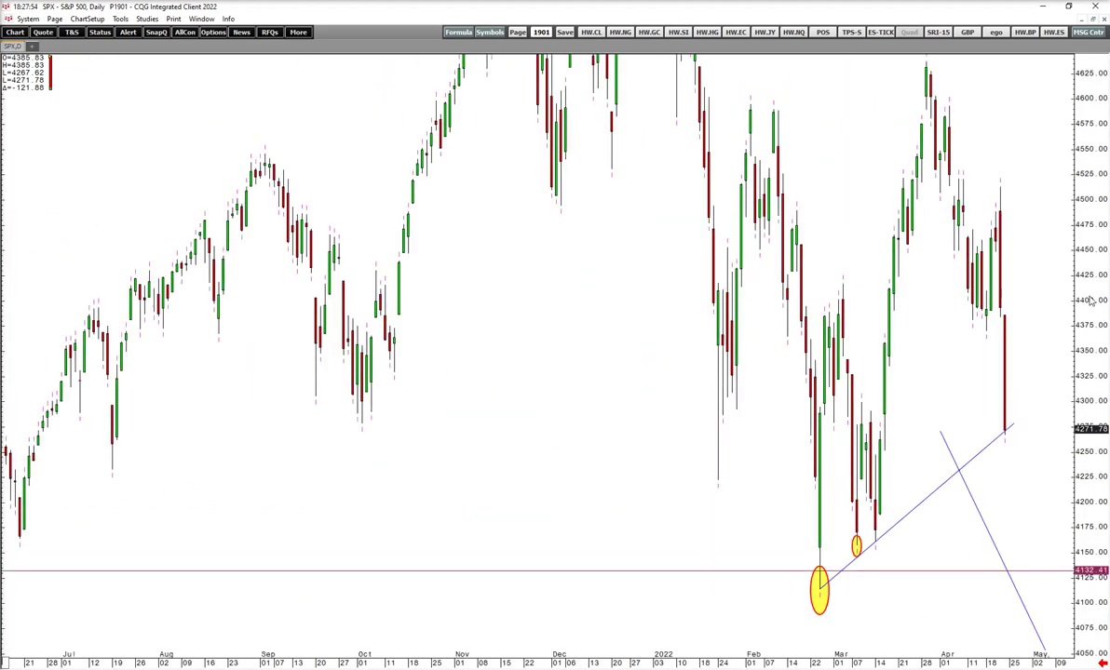
drag(1092, 300, 1089, 395)
drag(659, 152, 1022, 261)
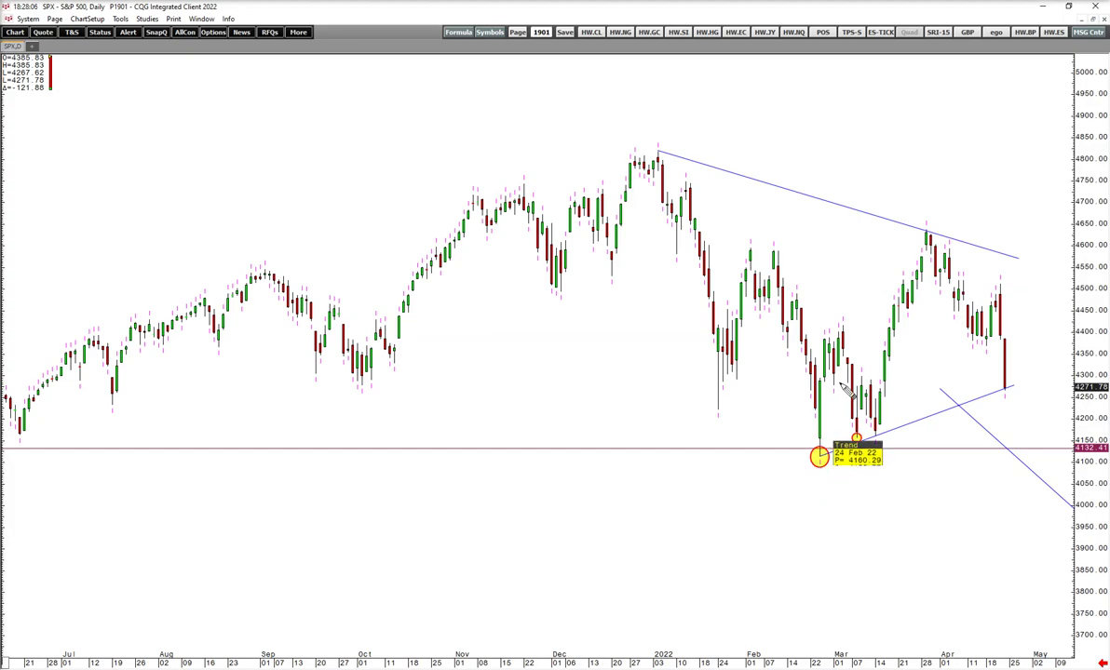
Step: Stretch the daily chart's price scale and reposition the bars to frame the two converging trend lines
drag(832, 147, 745, 138)
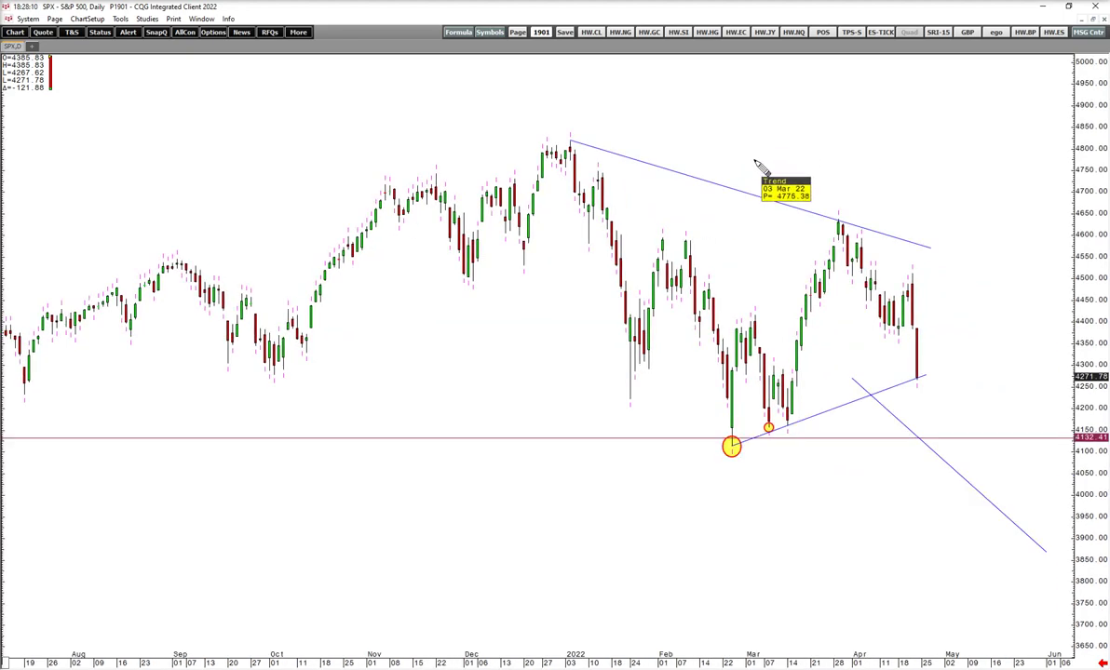
drag(1088, 380, 1089, 292)
drag(965, 289, 979, 364)
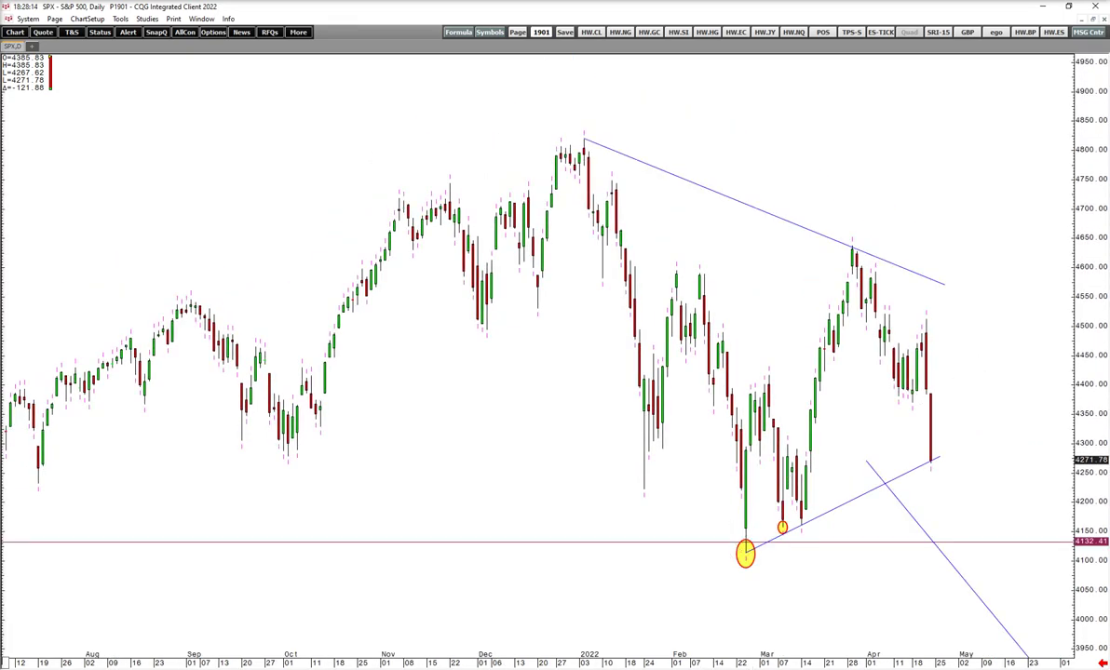
Step: Switch to the QTE Bar Counting presentation in PowerPoint and run its slide show from the first slide through to the end
mouse_move(694, 669)
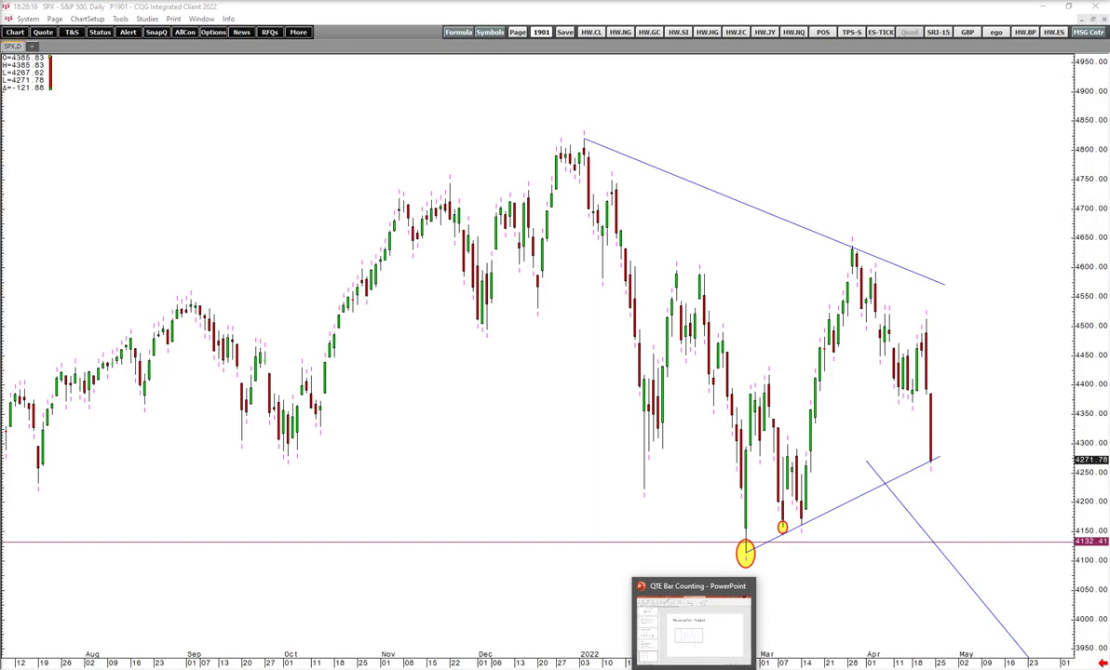
click(694, 633)
click(20, 57)
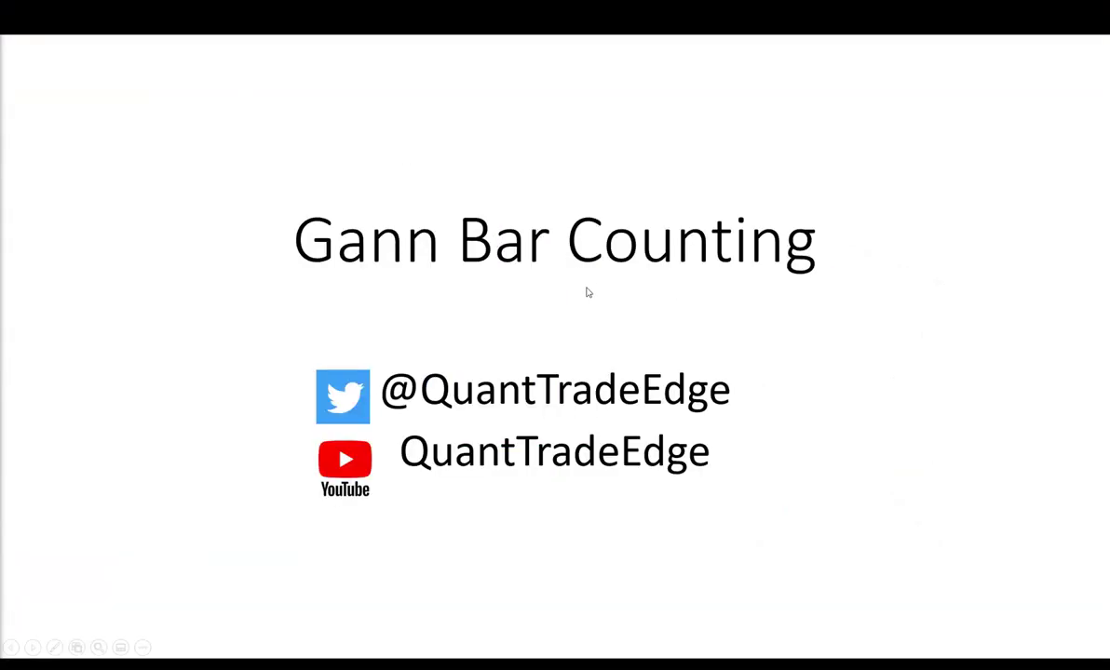
key(Right)
key(Right)
key(Right)
key(Right)
key(Right)
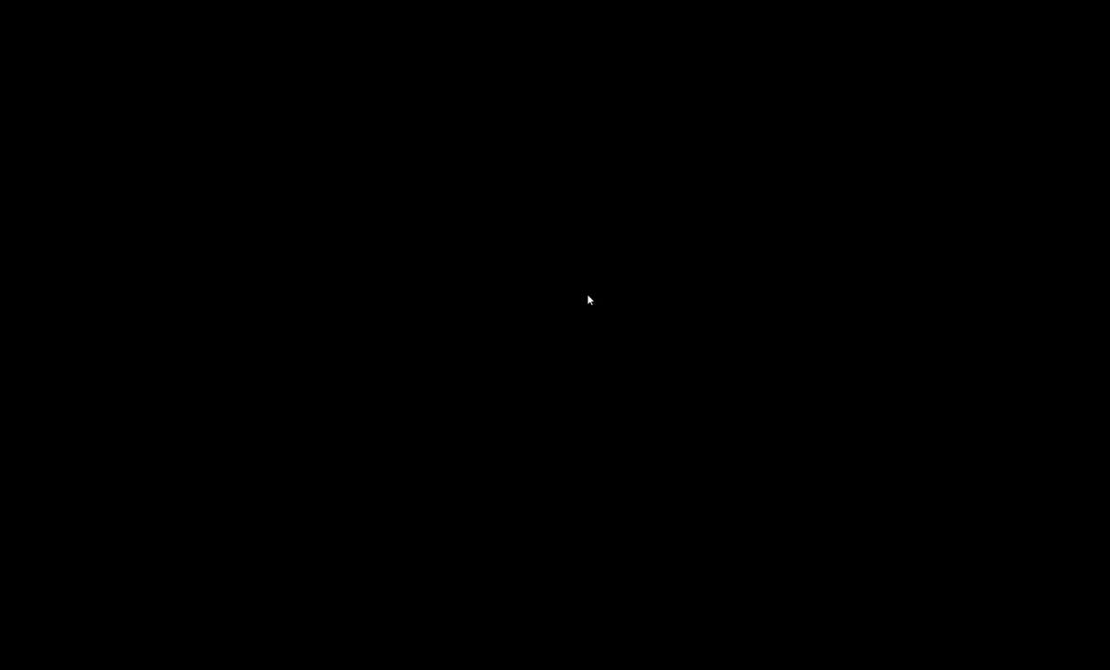
click(588, 296)
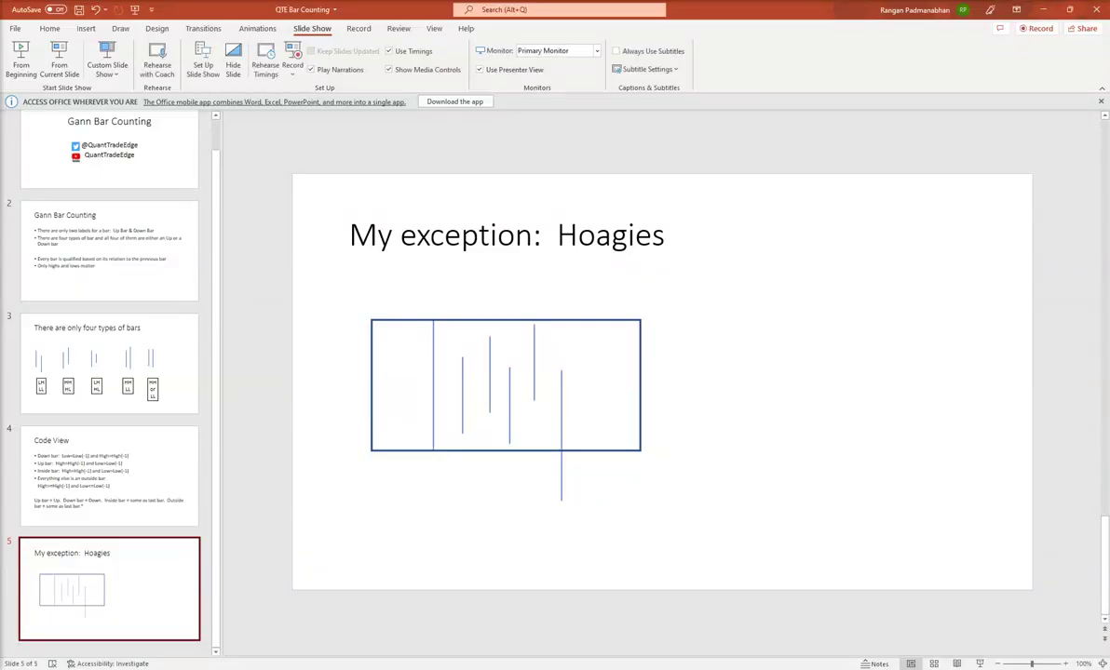
Step: Return to the SPX daily chart in CQG, compress its price scale and examine the latest bar against the rising trend line
click(1046, 10)
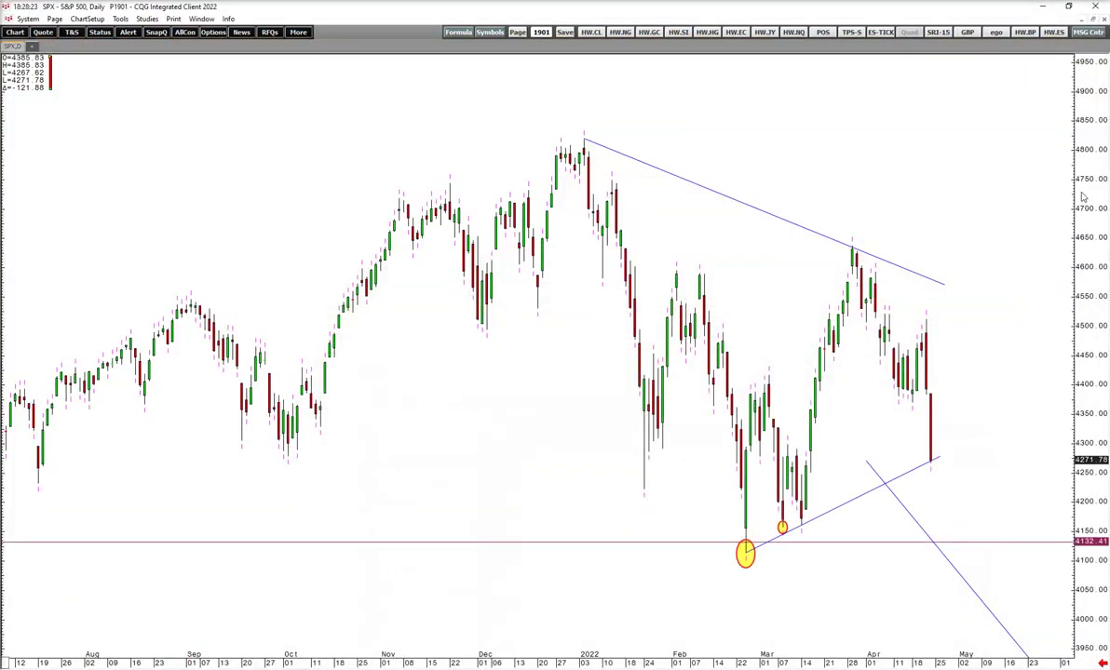
drag(1084, 198, 1092, 250)
mouse_move(947, 417)
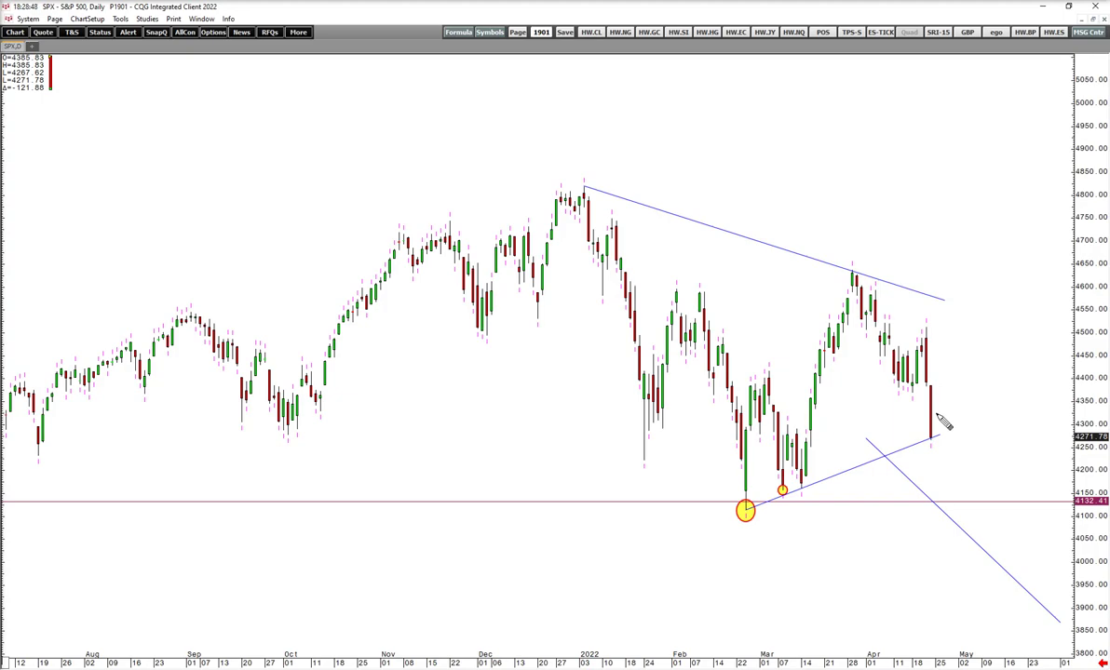
mouse_move(933, 441)
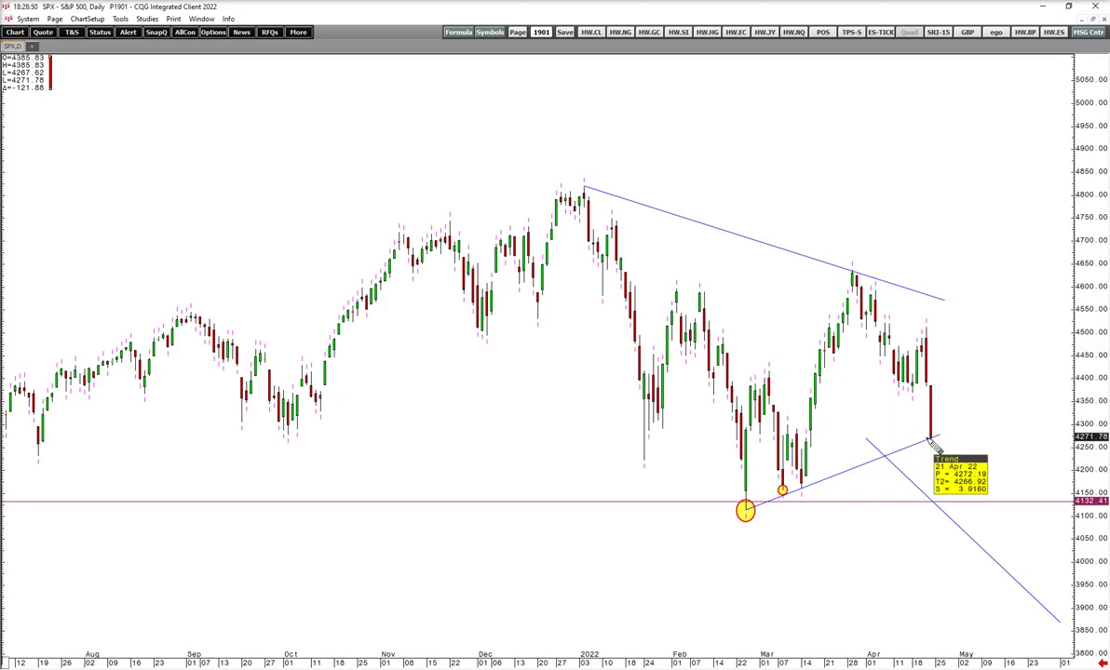